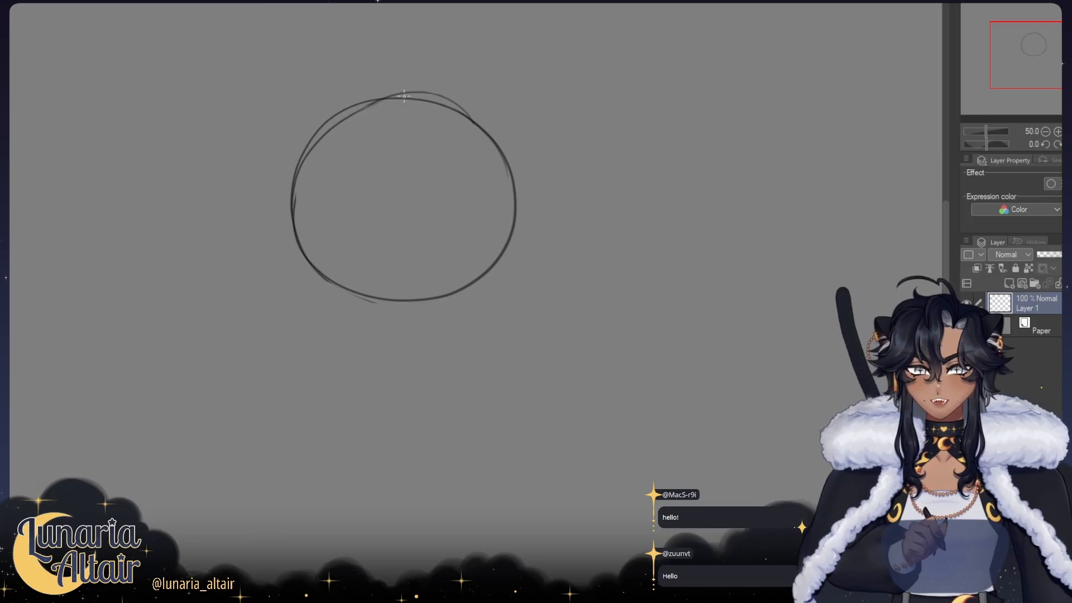
Step: Redraw the upper arc of the head circle with smoother overlapping strokes from its left side over to the upper right
{"action": "key", "text": "ctrl+z"}
{"action": "left_click_drag", "start_coordinate": [304, 158], "coordinate": [392, 89]}
{"action": "key", "text": "ctrl+z"}
{"action": "mouse_move", "coordinate": [289, 206]}
{"action": "left_mouse_down"}
{"action": "mouse_move", "coordinate": [293, 173]}
{"action": "mouse_move", "coordinate": [388, 89]}
{"action": "left_mouse_up"}
{"action": "left_click_drag", "start_coordinate": [388, 91], "coordinate": [478, 123]}
{"action": "left_click_drag", "start_coordinate": [427, 94], "coordinate": [513, 172]}
{"action": "left_click_drag", "start_coordinate": [390, 63], "coordinate": [385, 304]}
{"action": "key", "text": "ctrl+z"}
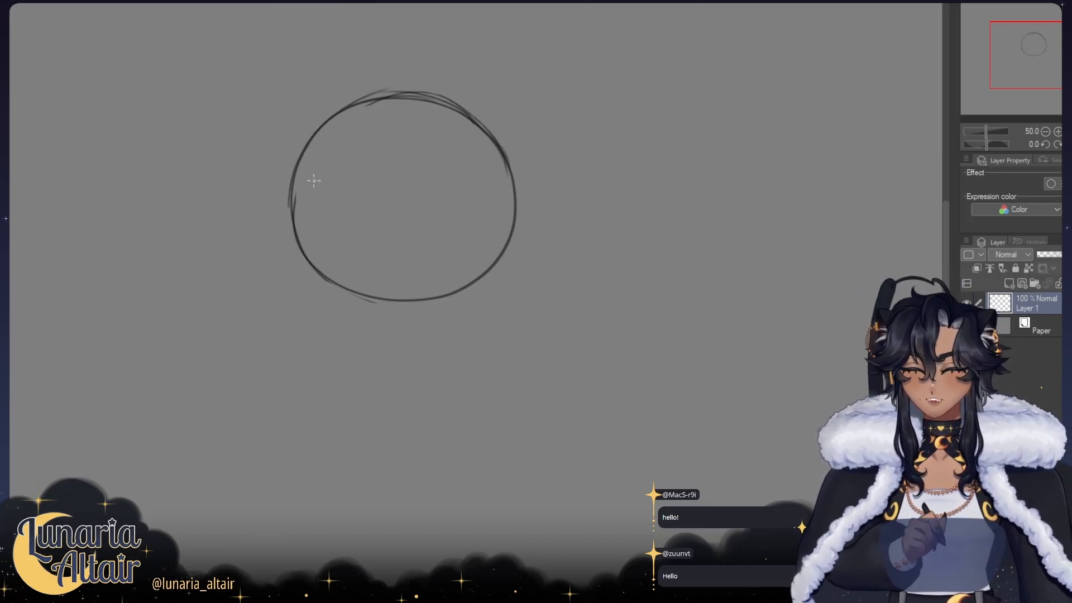
{"action": "left_click_drag", "start_coordinate": [363, 210], "coordinate": [295, 188]}
{"action": "key", "text": "ctrl+z"}
{"action": "mouse_move", "coordinate": [358, 218]}
{"action": "left_mouse_down"}
{"action": "mouse_move", "coordinate": [286, 192]}
{"action": "mouse_move", "coordinate": [360, 207]}
{"action": "mouse_move", "coordinate": [299, 185]}
{"action": "mouse_move", "coordinate": [338, 190]}
{"action": "mouse_move", "coordinate": [352, 214]}
{"action": "left_mouse_up"}
{"action": "key", "text": "ctrl+z"}
{"action": "key", "text": "ctrl+z"}
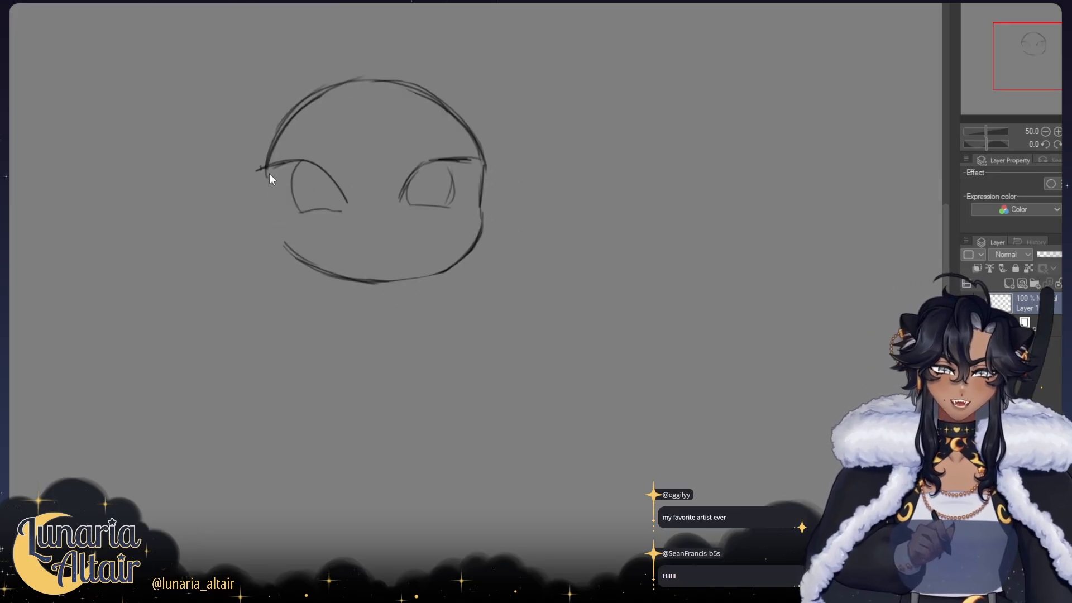
Step: Sketch the chibi face inside the head circle, with tapered cheek sides, two large eyes, a dot nose and a small mouth
{"action": "left_click_drag", "start_coordinate": [269, 173], "coordinate": [282, 246]}
{"action": "mouse_move", "coordinate": [277, 196]}
{"action": "left_mouse_down"}
{"action": "mouse_move", "coordinate": [299, 249]}
{"action": "mouse_move", "coordinate": [409, 234]}
{"action": "left_mouse_up"}
{"action": "left_click", "coordinate": [374, 218]}
{"action": "left_click_drag", "start_coordinate": [352, 211], "coordinate": [355, 229]}
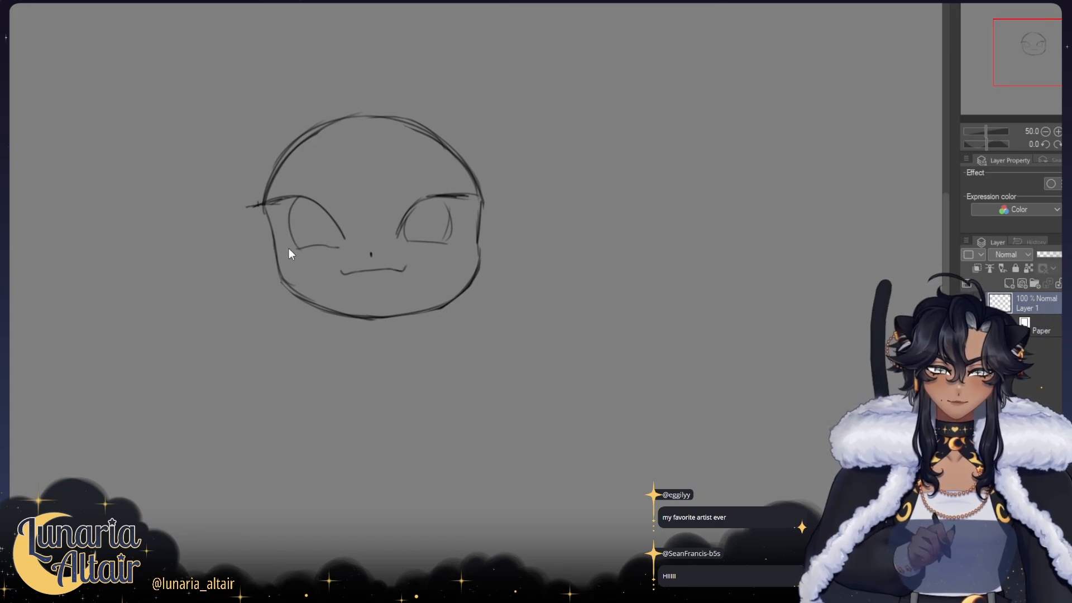
Step: Add dark lower-lash marks at the outer corners of both eyes and extend the upper lash lines past the face
{"action": "left_click_drag", "start_coordinate": [292, 250], "coordinate": [286, 246]}
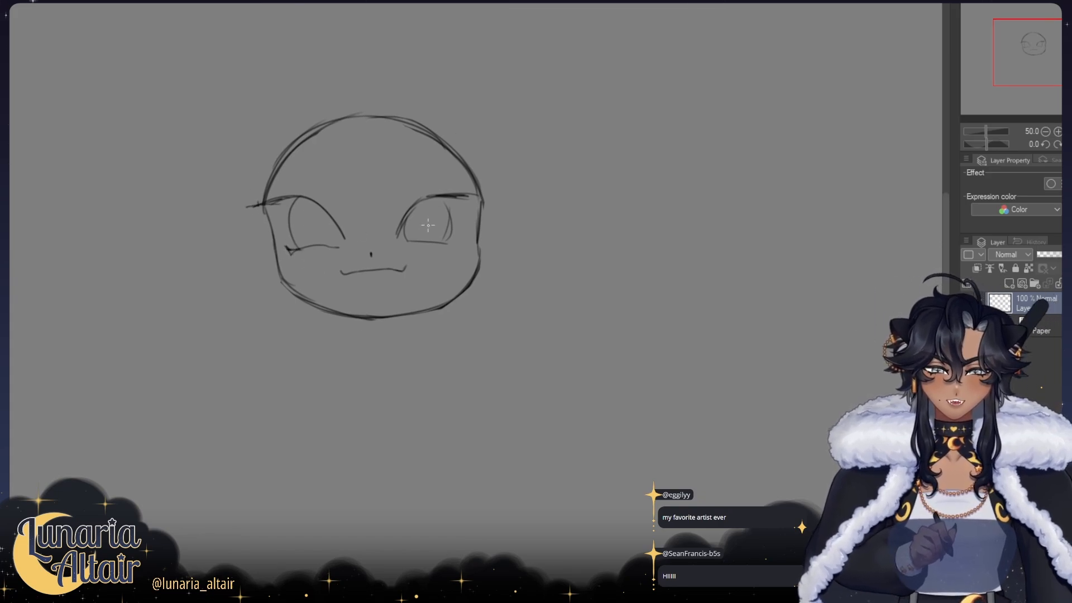
{"action": "left_click_drag", "start_coordinate": [441, 242], "coordinate": [459, 240]}
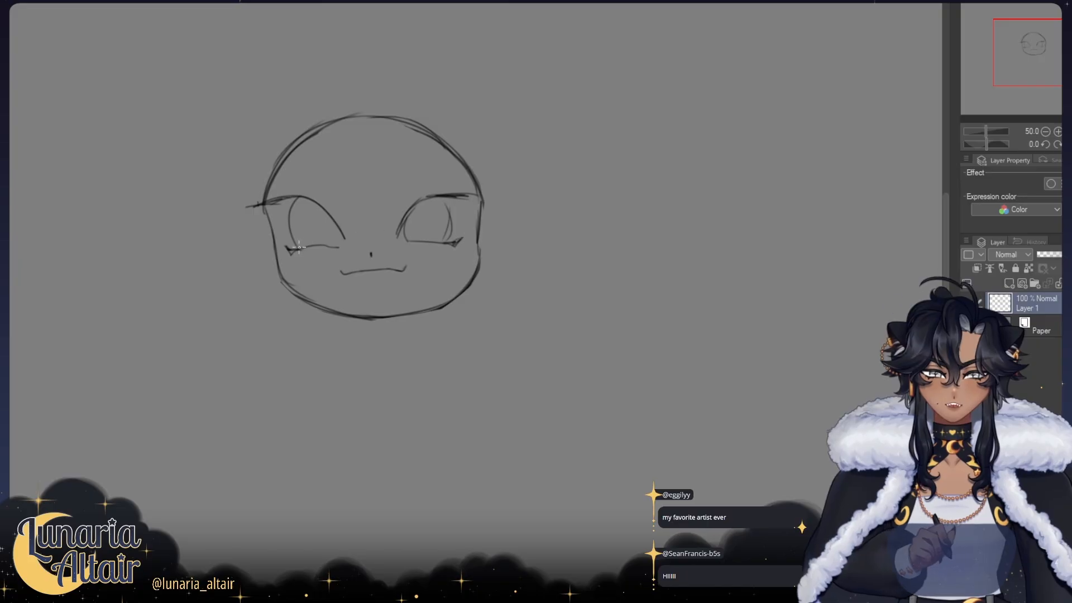
{"action": "left_click_drag", "start_coordinate": [302, 247], "coordinate": [288, 250]}
{"action": "left_click_drag", "start_coordinate": [450, 243], "coordinate": [466, 232]}
{"action": "left_click_drag", "start_coordinate": [443, 196], "coordinate": [494, 198]}
{"action": "mouse_move", "coordinate": [283, 200]}
{"action": "left_mouse_down"}
{"action": "mouse_move", "coordinate": [243, 207]}
{"action": "mouse_move", "coordinate": [270, 202]}
{"action": "left_mouse_up"}
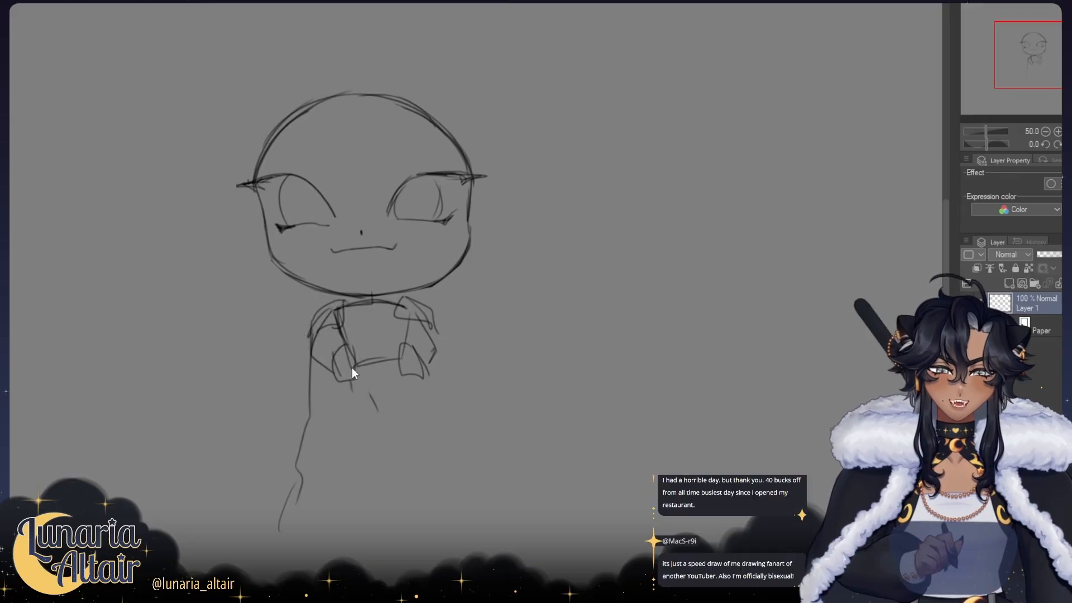
Step: Rough out a long gown body beneath the head and darken the face outline along the cheeks and upper skull
{"action": "left_click_drag", "start_coordinate": [352, 379], "coordinate": [352, 491]}
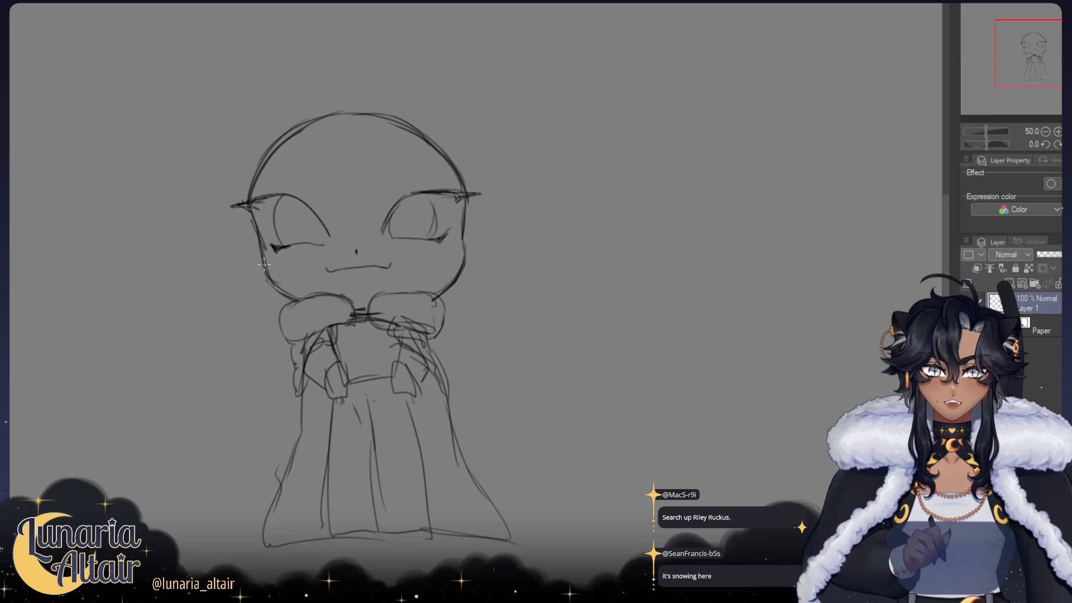
{"action": "left_click_drag", "start_coordinate": [262, 244], "coordinate": [272, 282]}
{"action": "left_click_drag", "start_coordinate": [258, 254], "coordinate": [279, 287]}
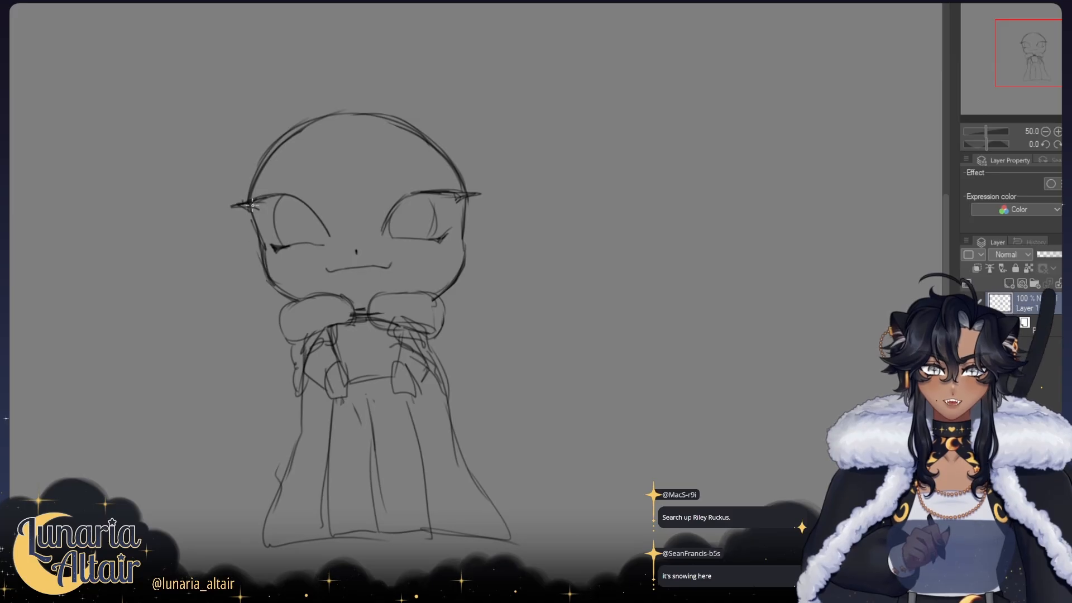
{"action": "left_click_drag", "start_coordinate": [281, 139], "coordinate": [249, 233]}
{"action": "left_click_drag", "start_coordinate": [458, 179], "coordinate": [463, 240]}
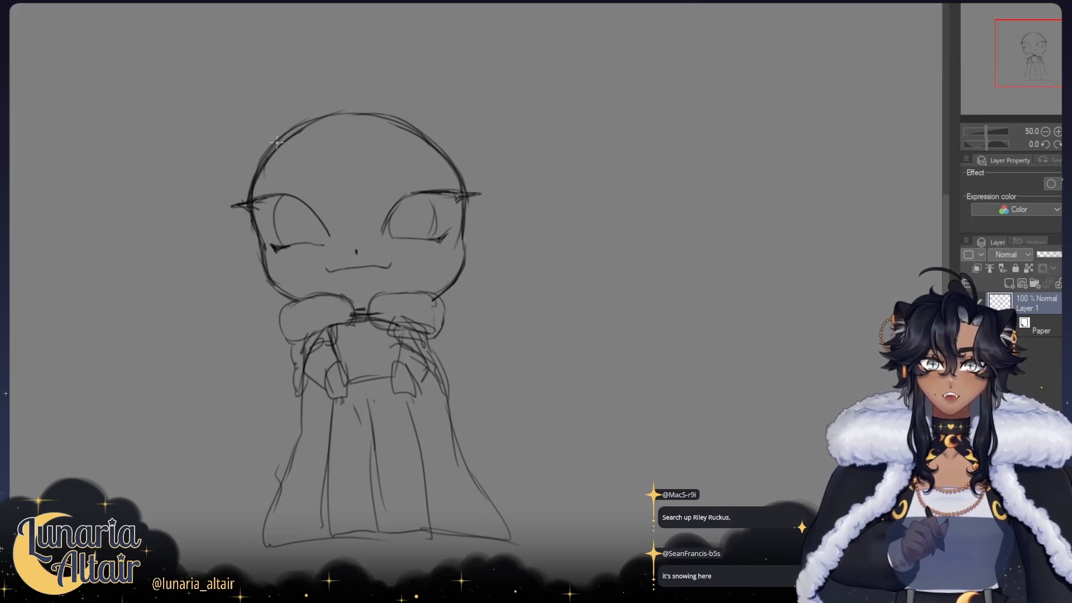
{"action": "left_click_drag", "start_coordinate": [277, 143], "coordinate": [334, 106]}
Step: Sketch a rounded central hair lock that rises above the crown and falls down the middle of the forehead
{"action": "left_click_drag", "start_coordinate": [416, 123], "coordinate": [386, 178]}
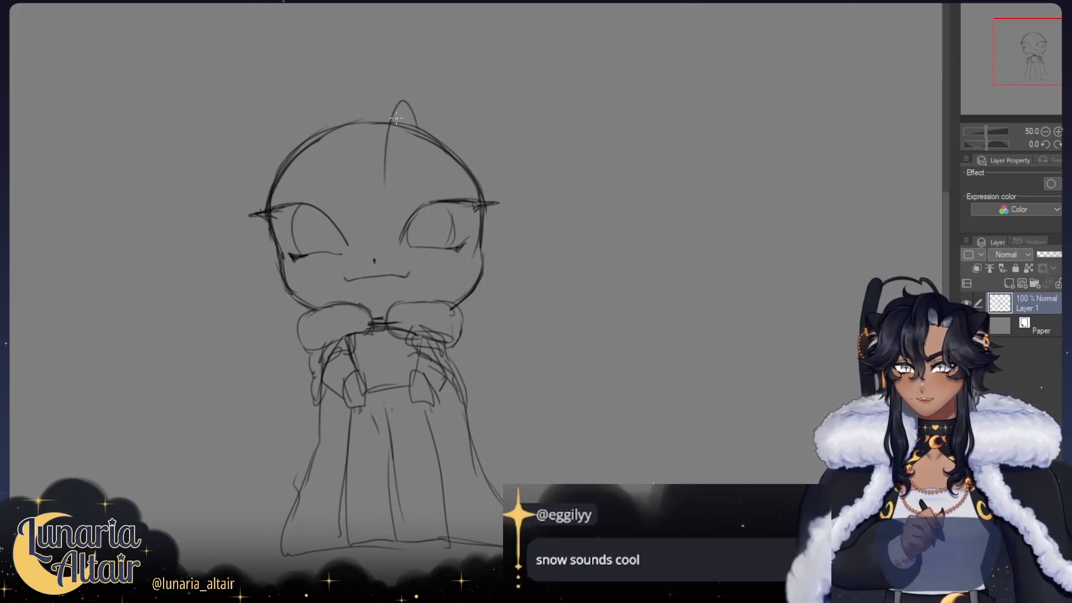
{"action": "key", "text": "ctrl+z"}
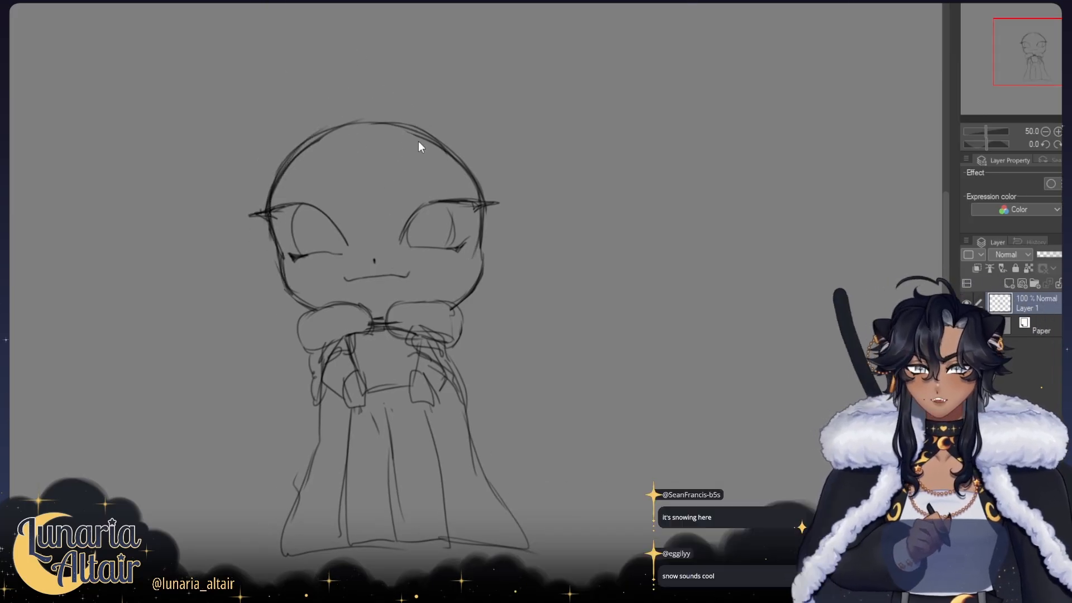
{"action": "left_click_drag", "start_coordinate": [415, 143], "coordinate": [380, 177]}
{"action": "key", "text": "ctrl+z"}
{"action": "left_click_drag", "start_coordinate": [415, 136], "coordinate": [383, 202]}
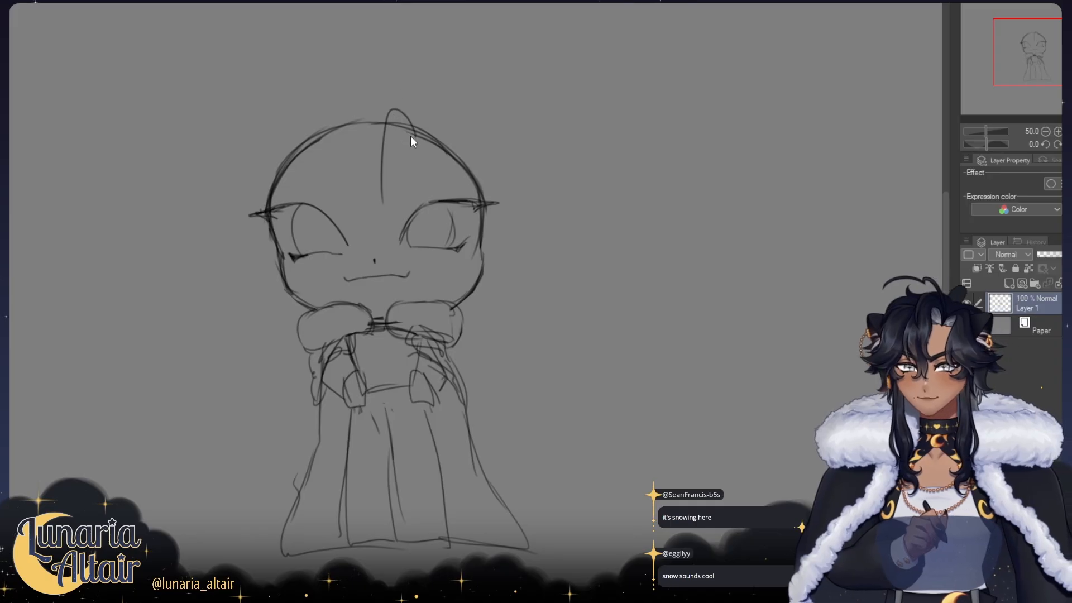
{"action": "key", "text": "ctrl+z"}
{"action": "mouse_move", "coordinate": [412, 128]}
{"action": "left_mouse_down"}
{"action": "mouse_move", "coordinate": [388, 111]}
{"action": "mouse_move", "coordinate": [378, 191]}
{"action": "left_mouse_up"}
Step: Sketch the fringe strands beside the central lock, sweeping down over the right eye towards the cheek
{"action": "mouse_move", "coordinate": [412, 127]}
{"action": "left_mouse_down"}
{"action": "mouse_move", "coordinate": [441, 142]}
{"action": "mouse_move", "coordinate": [439, 121]}
{"action": "mouse_move", "coordinate": [445, 149]}
{"action": "mouse_move", "coordinate": [444, 121]}
{"action": "mouse_move", "coordinate": [423, 210]}
{"action": "left_mouse_up"}
{"action": "key", "text": "ctrl+z"}
{"action": "left_click_drag", "start_coordinate": [431, 171], "coordinate": [424, 232]}
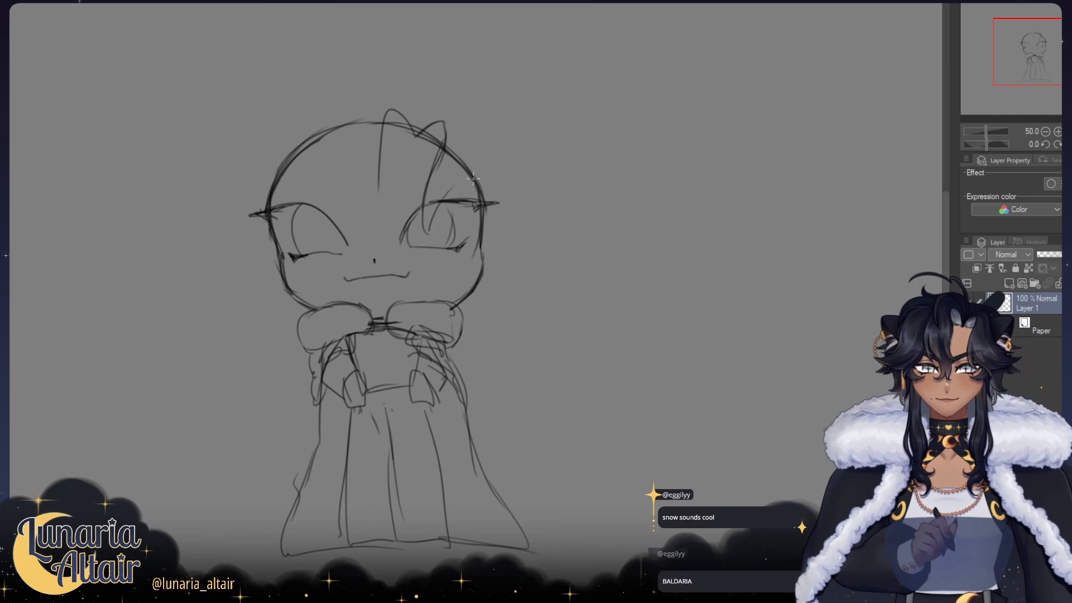
{"action": "key", "text": "ctrl+z"}
{"action": "mouse_move", "coordinate": [446, 146]}
{"action": "left_mouse_down"}
{"action": "mouse_move", "coordinate": [426, 216]}
{"action": "mouse_move", "coordinate": [432, 181]}
{"action": "mouse_move", "coordinate": [442, 240]}
{"action": "left_mouse_up"}
{"action": "left_click_drag", "start_coordinate": [447, 201], "coordinate": [494, 244]}
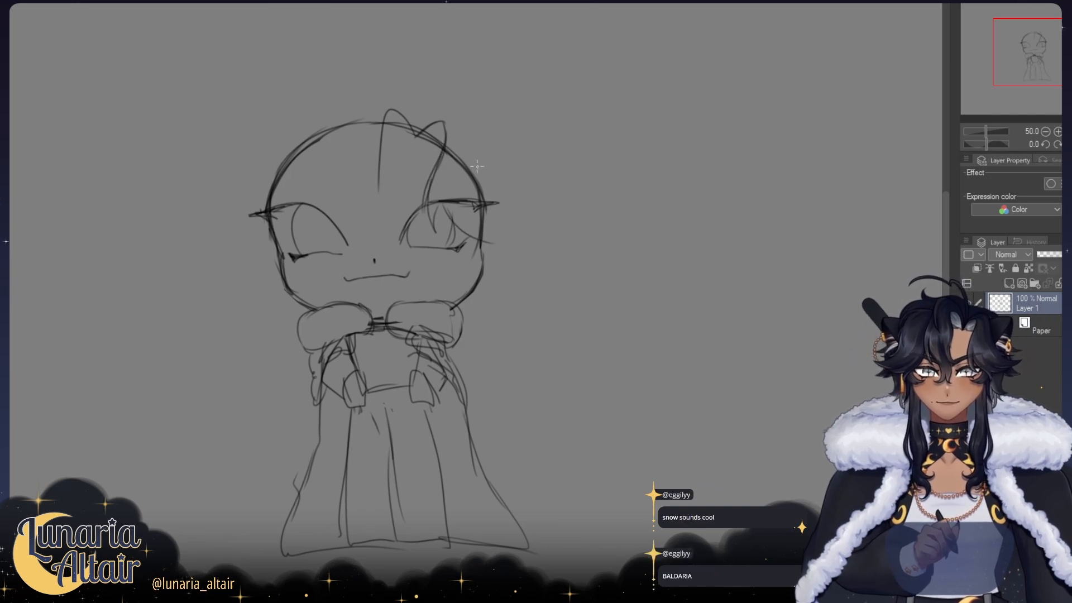
{"action": "left_click_drag", "start_coordinate": [439, 208], "coordinate": [480, 237]}
Step: Draw the hair along the head's right side and fill out the tuft and crown contour towards the left ear
{"action": "mouse_move", "coordinate": [462, 106]}
{"action": "left_mouse_down"}
{"action": "mouse_move", "coordinate": [539, 233]}
{"action": "mouse_move", "coordinate": [456, 282]}
{"action": "left_mouse_up"}
{"action": "left_click_drag", "start_coordinate": [489, 243], "coordinate": [482, 288]}
{"action": "mouse_move", "coordinate": [415, 132]}
{"action": "left_mouse_down"}
{"action": "mouse_move", "coordinate": [364, 83]}
{"action": "mouse_move", "coordinate": [361, 93]}
{"action": "mouse_move", "coordinate": [377, 78]}
{"action": "mouse_move", "coordinate": [343, 104]}
{"action": "left_mouse_up"}
{"action": "key", "text": "ctrl+z"}
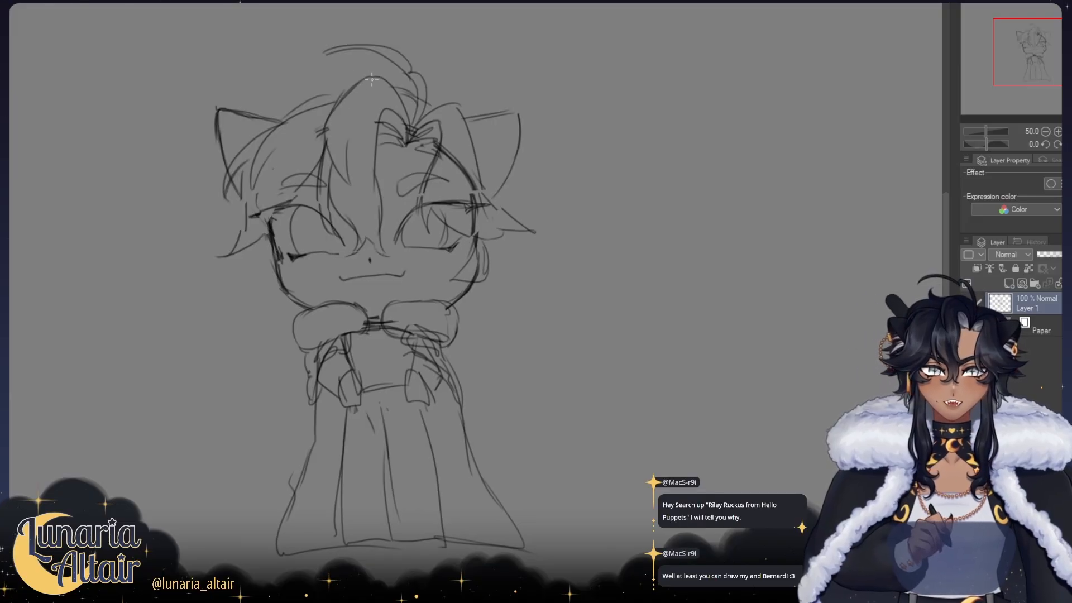
{"action": "mouse_move", "coordinate": [422, 104]}
{"action": "left_mouse_down"}
{"action": "mouse_move", "coordinate": [320, 57]}
{"action": "mouse_move", "coordinate": [295, 88]}
{"action": "mouse_move", "coordinate": [279, 106]}
{"action": "left_mouse_up"}
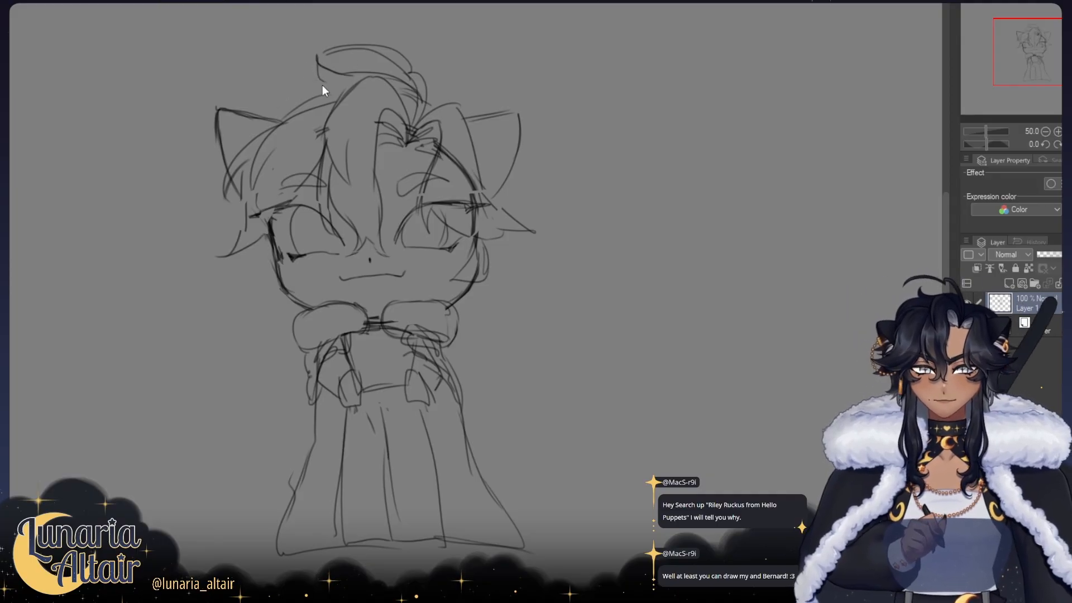
{"action": "mouse_move", "coordinate": [334, 84]}
{"action": "left_mouse_down"}
{"action": "mouse_move", "coordinate": [275, 112]}
{"action": "mouse_move", "coordinate": [264, 130]}
{"action": "left_mouse_up"}
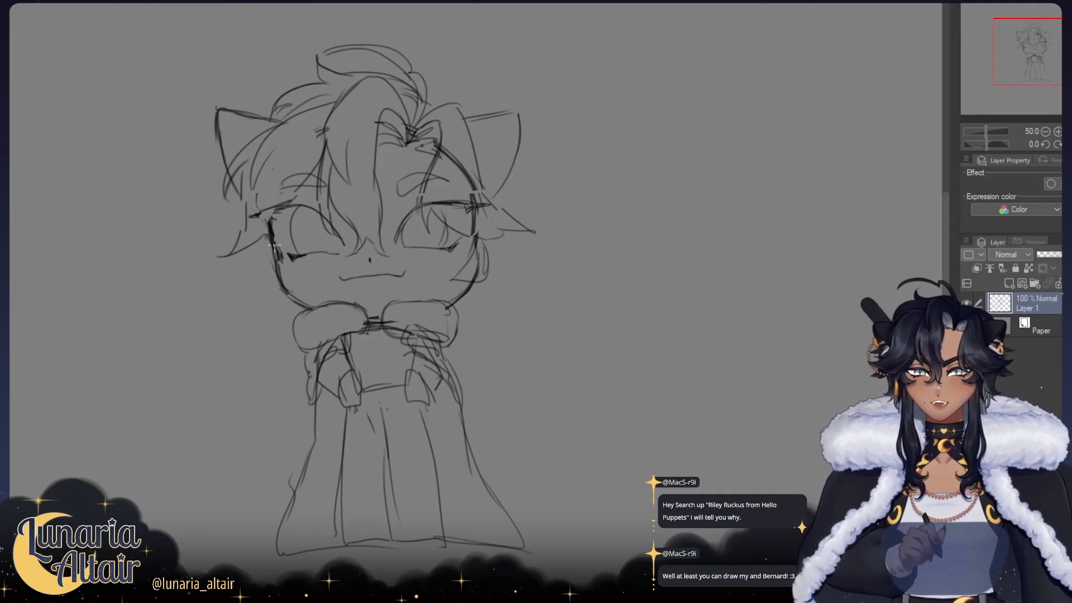
{"action": "left_click_drag", "start_coordinate": [230, 194], "coordinate": [206, 261]}
{"action": "left_click_drag", "start_coordinate": [233, 230], "coordinate": [223, 262]}
{"action": "key", "text": "ctrl+z"}
{"action": "key", "text": "ctrl+z"}
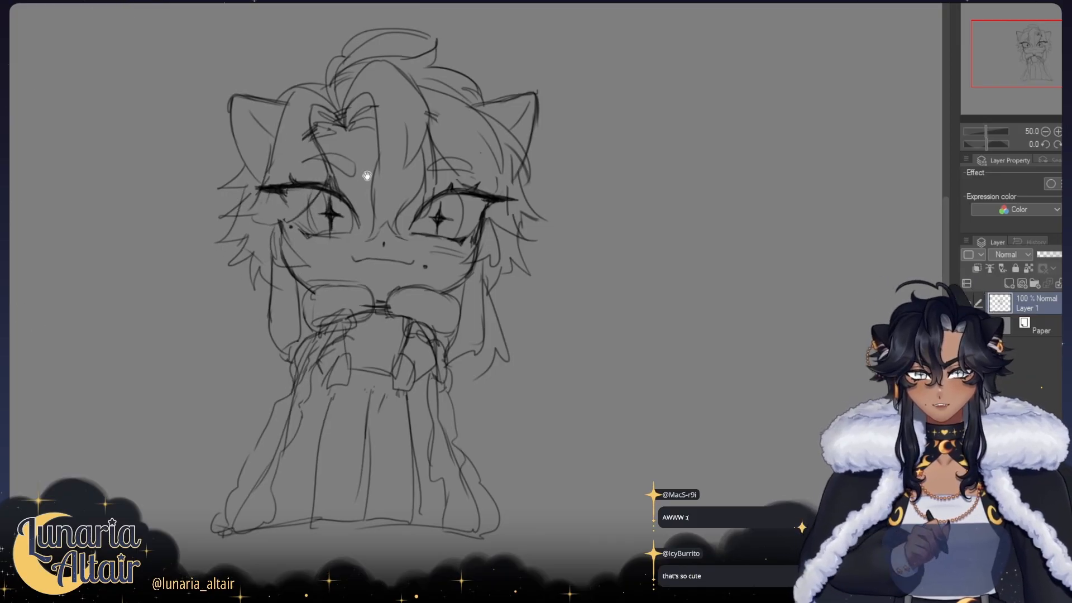
Step: Thicken the outer wing of the right eye's upper lashes, checking it in mirrored view, and refine the left end of the mouth
{"action": "left_click_drag", "start_coordinate": [363, 173], "coordinate": [407, 179]}
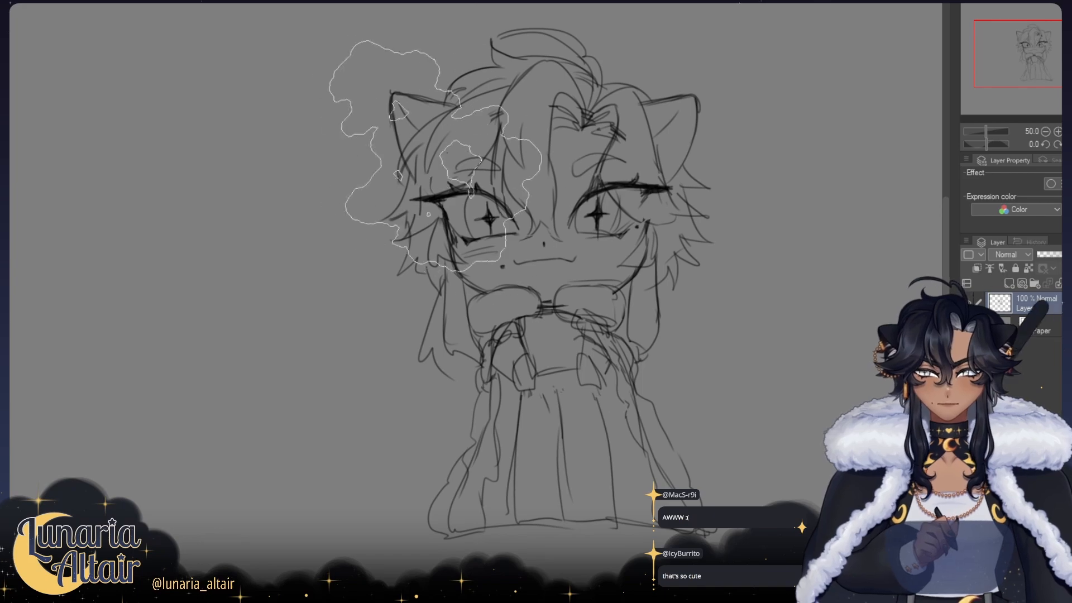
{"action": "left_click_drag", "start_coordinate": [432, 155], "coordinate": [341, 156]}
{"action": "left_click_drag", "start_coordinate": [430, 174], "coordinate": [269, 171]}
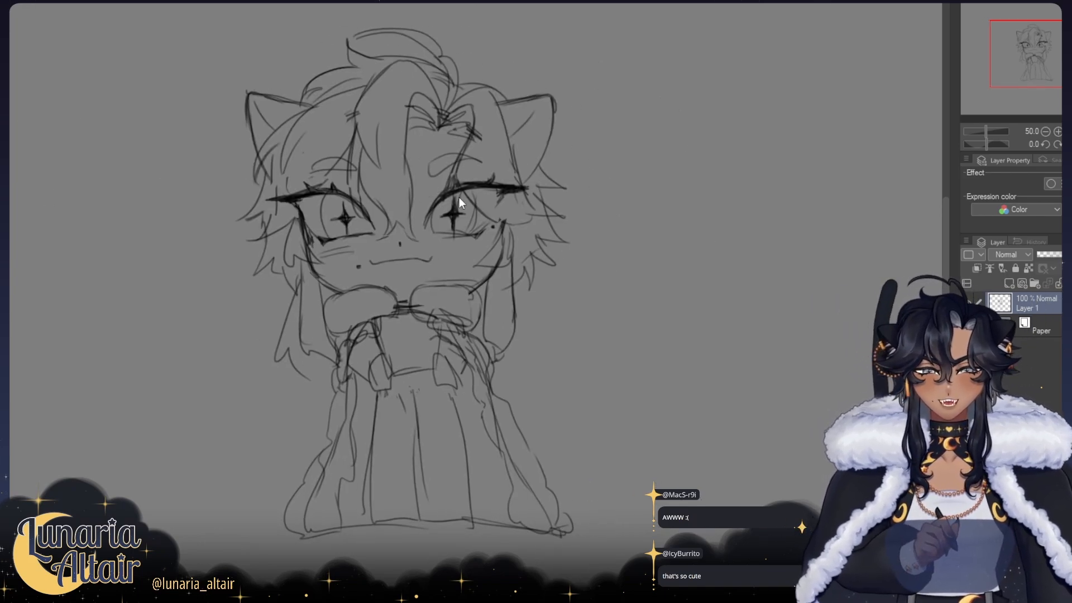
{"action": "mouse_move", "coordinate": [292, 195]}
{"action": "left_mouse_down"}
{"action": "mouse_move", "coordinate": [319, 205]}
{"action": "mouse_move", "coordinate": [310, 200]}
{"action": "left_mouse_up"}
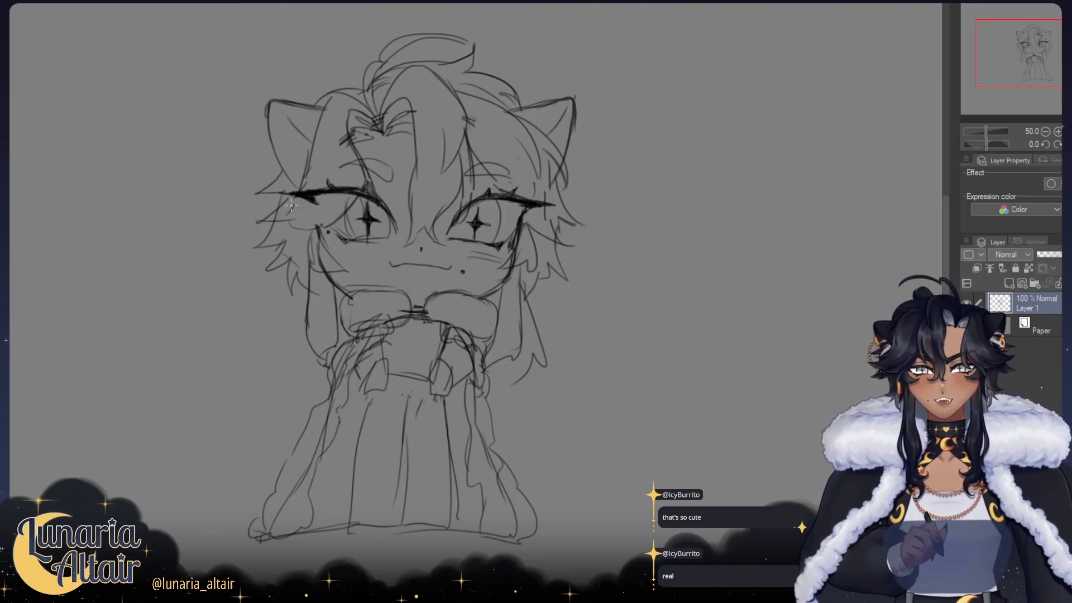
{"action": "key", "text": "h"}
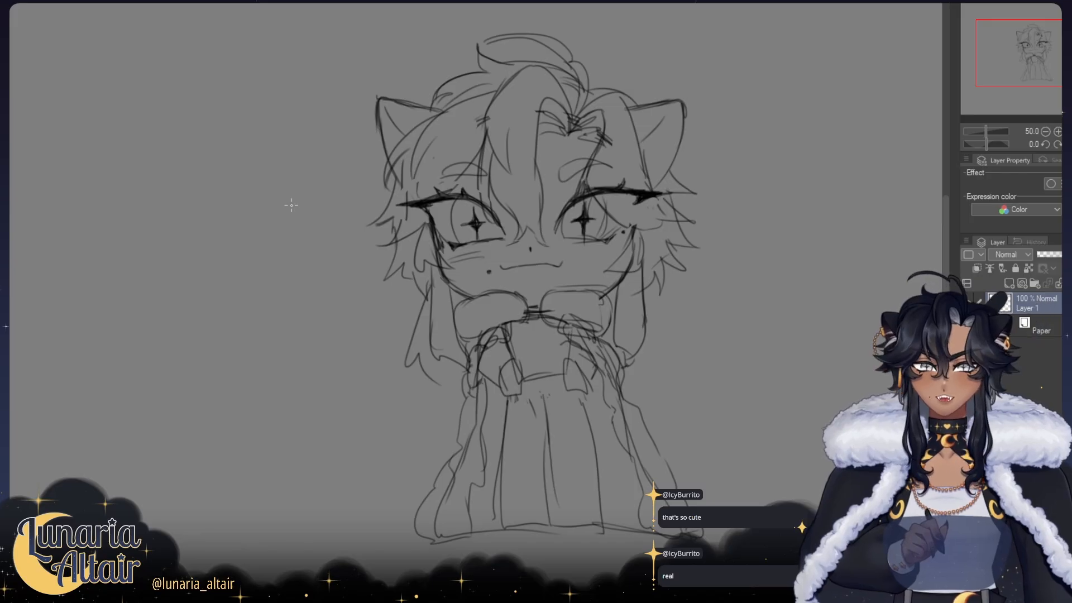
{"action": "mouse_move", "coordinate": [605, 220]}
{"action": "left_mouse_down"}
{"action": "mouse_move", "coordinate": [473, 205]}
{"action": "mouse_move", "coordinate": [508, 194]}
{"action": "mouse_move", "coordinate": [448, 183]}
{"action": "left_mouse_up"}
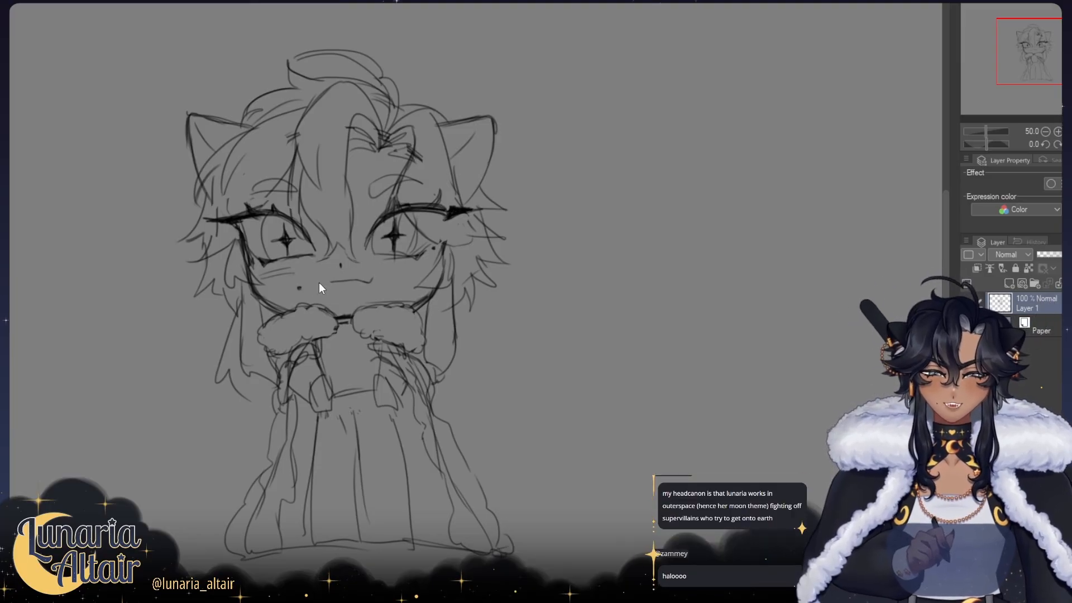
{"action": "left_click_drag", "start_coordinate": [322, 280], "coordinate": [331, 281]}
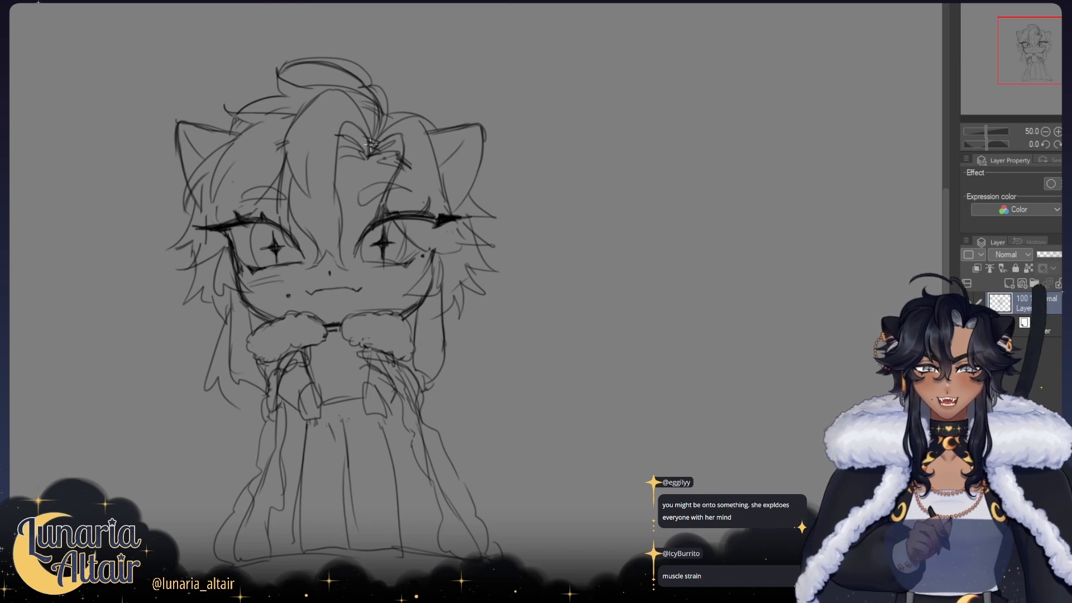
Step: Add a loose strand to the crown hair and join the two fur collar halves with a short dark line
{"action": "left_click_drag", "start_coordinate": [339, 246], "coordinate": [371, 255]}
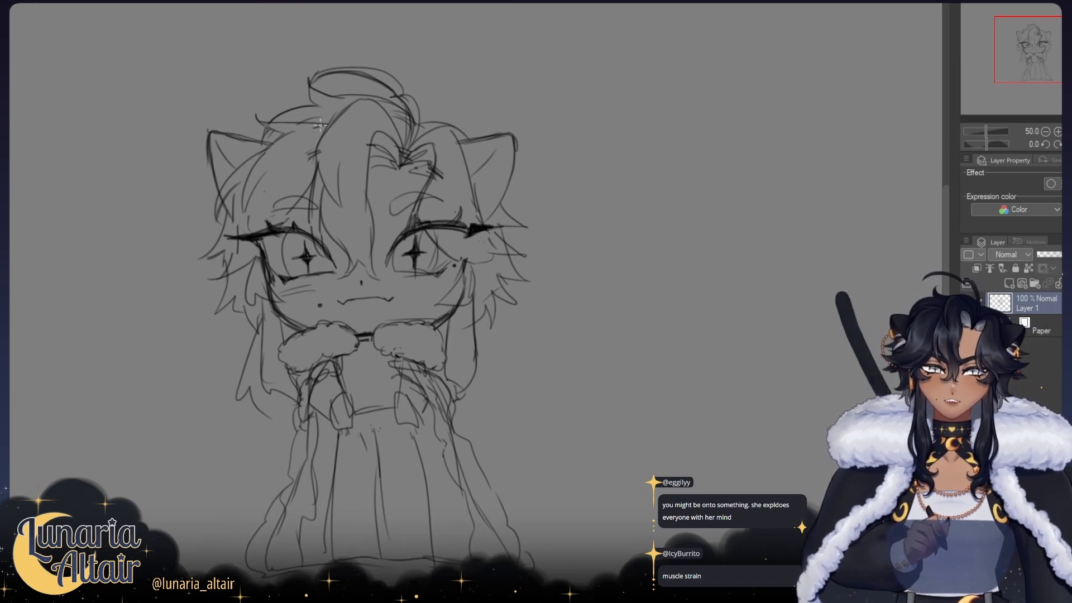
{"action": "left_click_drag", "start_coordinate": [321, 125], "coordinate": [281, 131]}
{"action": "left_click_drag", "start_coordinate": [364, 187], "coordinate": [366, 148]}
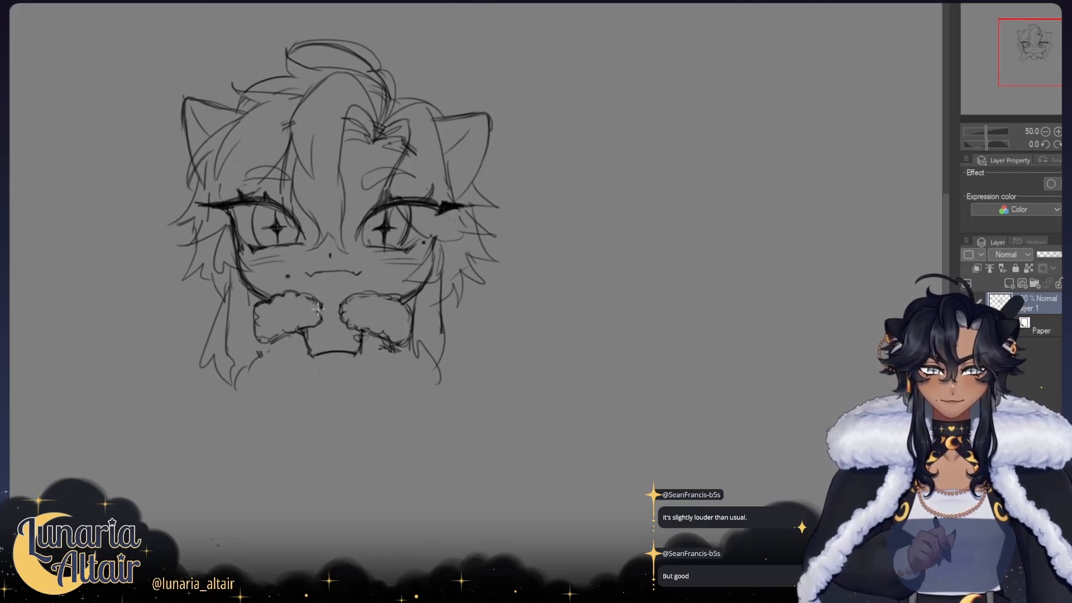
{"action": "left_click_drag", "start_coordinate": [322, 312], "coordinate": [338, 314]}
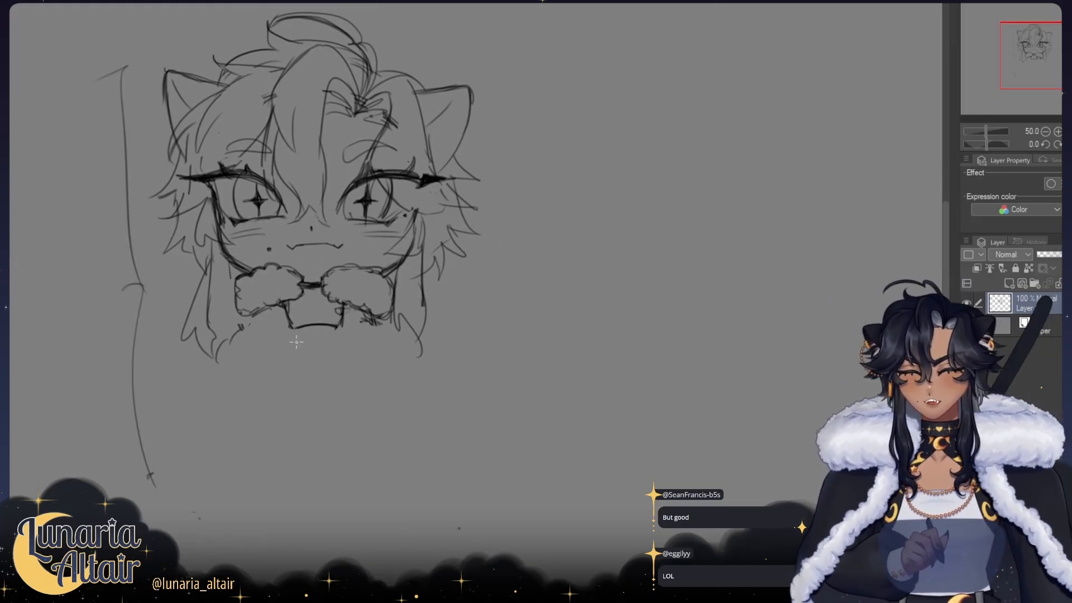
{"action": "mouse_move", "coordinate": [291, 328]}
{"action": "left_mouse_down"}
{"action": "mouse_move", "coordinate": [315, 393]}
{"action": "mouse_move", "coordinate": [322, 358]}
{"action": "mouse_move", "coordinate": [320, 371]}
{"action": "left_mouse_up"}
{"action": "key", "text": "ctrl+z"}
{"action": "key", "text": "ctrl+z"}
{"action": "key", "text": "ctrl+z"}
{"action": "left_click_drag", "start_coordinate": [287, 334], "coordinate": [294, 411]}
{"action": "left_click_drag", "start_coordinate": [290, 346], "coordinate": [304, 464]}
{"action": "key", "text": "ctrl+z"}
{"action": "key", "text": "ctrl+z"}
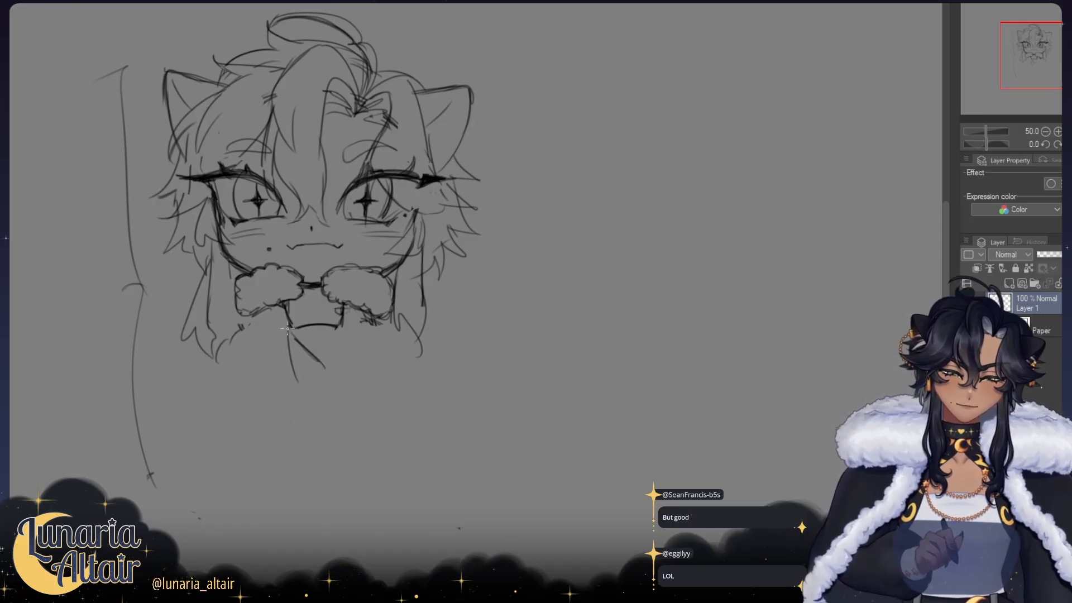
{"action": "left_click_drag", "start_coordinate": [287, 323], "coordinate": [295, 460]}
{"action": "key", "text": "ctrl+z"}
{"action": "left_click_drag", "start_coordinate": [287, 331], "coordinate": [288, 487]}
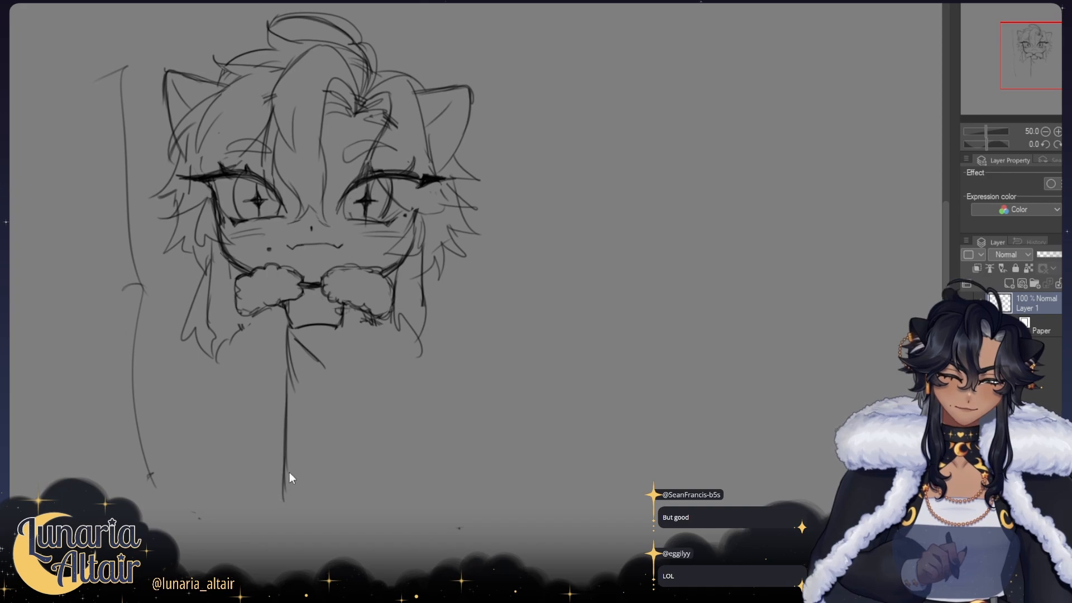
{"action": "key", "text": "ctrl+z"}
{"action": "key", "text": "ctrl+z"}
{"action": "left_click_drag", "start_coordinate": [284, 303], "coordinate": [300, 437]}
{"action": "key", "text": "ctrl+z"}
{"action": "mouse_move", "coordinate": [287, 350]}
{"action": "left_mouse_down"}
{"action": "mouse_move", "coordinate": [316, 468]}
{"action": "mouse_move", "coordinate": [288, 448]}
{"action": "left_mouse_up"}
{"action": "key", "text": "ctrl+z"}
{"action": "key", "text": "ctrl+z"}
Step: Sketch the left leg's outer line downward from the lower left corner of the cropped top
{"action": "key", "text": "ctrl+z"}
{"action": "key", "text": "ctrl+z"}
{"action": "left_click_drag", "start_coordinate": [287, 343], "coordinate": [297, 436]}
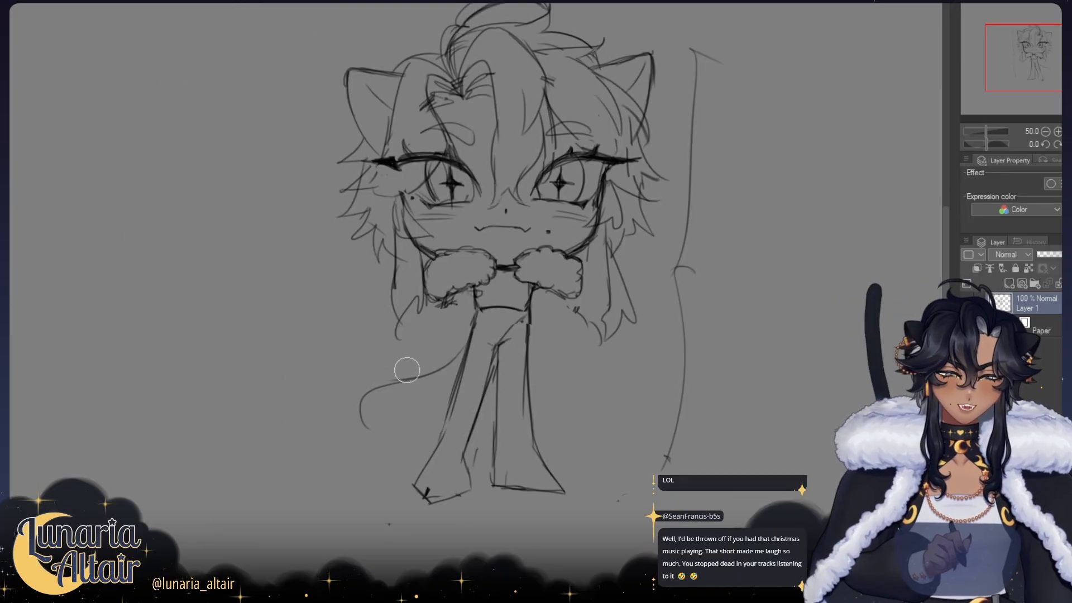
{"action": "mouse_move", "coordinate": [407, 370]}
{"action": "left_mouse_down"}
{"action": "mouse_move", "coordinate": [455, 371]}
{"action": "mouse_move", "coordinate": [456, 393]}
{"action": "left_mouse_up"}
Step: Draw the second edge of the cat tail behind the leg and close its curled tip, checking the shape in mirrored view
{"action": "key", "text": "ctrl+z"}
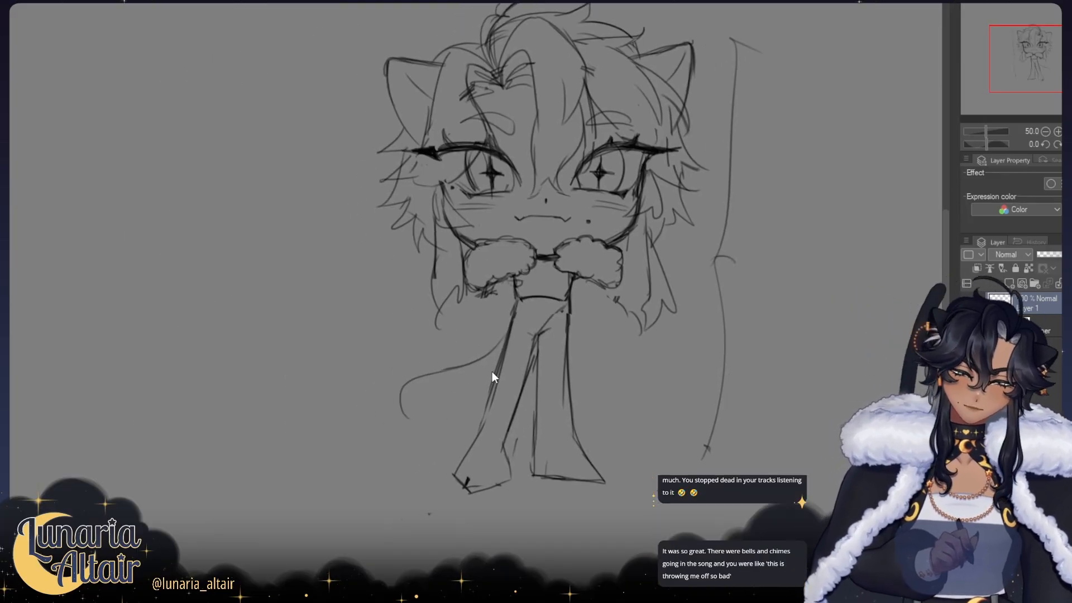
{"action": "mouse_move", "coordinate": [504, 365]}
{"action": "left_mouse_down"}
{"action": "mouse_move", "coordinate": [445, 382]}
{"action": "mouse_move", "coordinate": [445, 405]}
{"action": "left_mouse_up"}
{"action": "key", "text": "ctrl+z"}
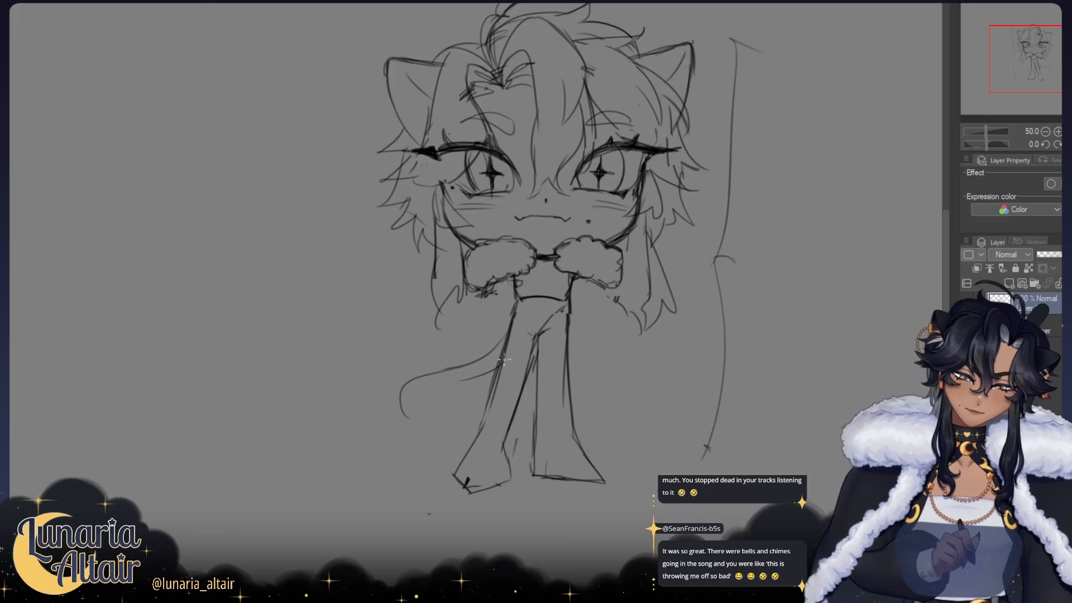
{"action": "mouse_move", "coordinate": [504, 361]}
{"action": "left_mouse_down"}
{"action": "mouse_move", "coordinate": [426, 406]}
{"action": "mouse_move", "coordinate": [427, 396]}
{"action": "left_mouse_up"}
{"action": "key", "text": "ctrl+z"}
{"action": "key", "text": "ctrl+z"}
{"action": "key", "text": "h"}
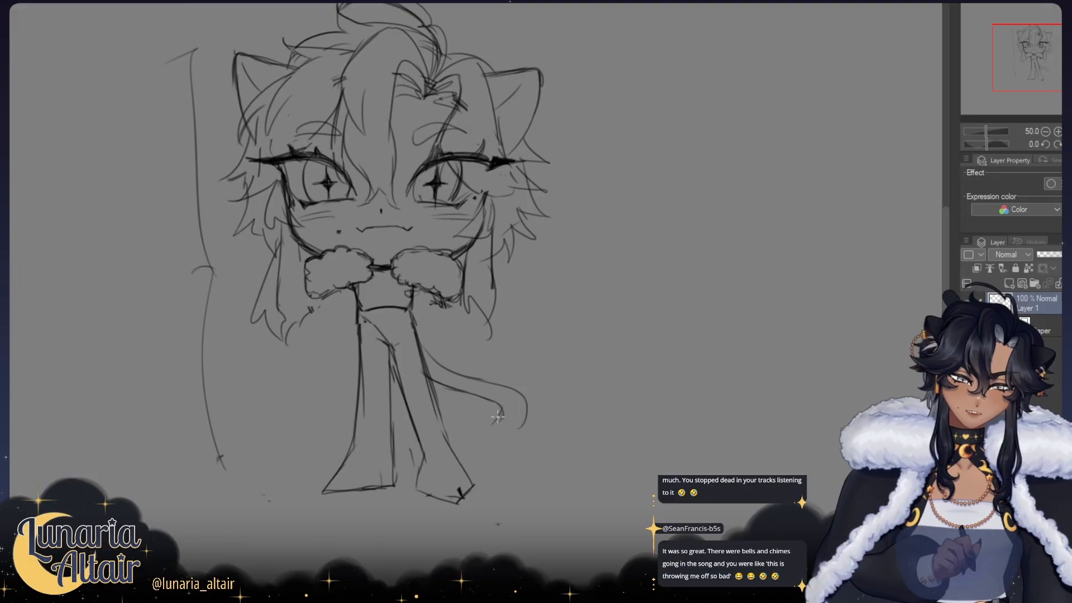
{"action": "left_click_drag", "start_coordinate": [498, 433], "coordinate": [528, 419]}
{"action": "key", "text": "h"}
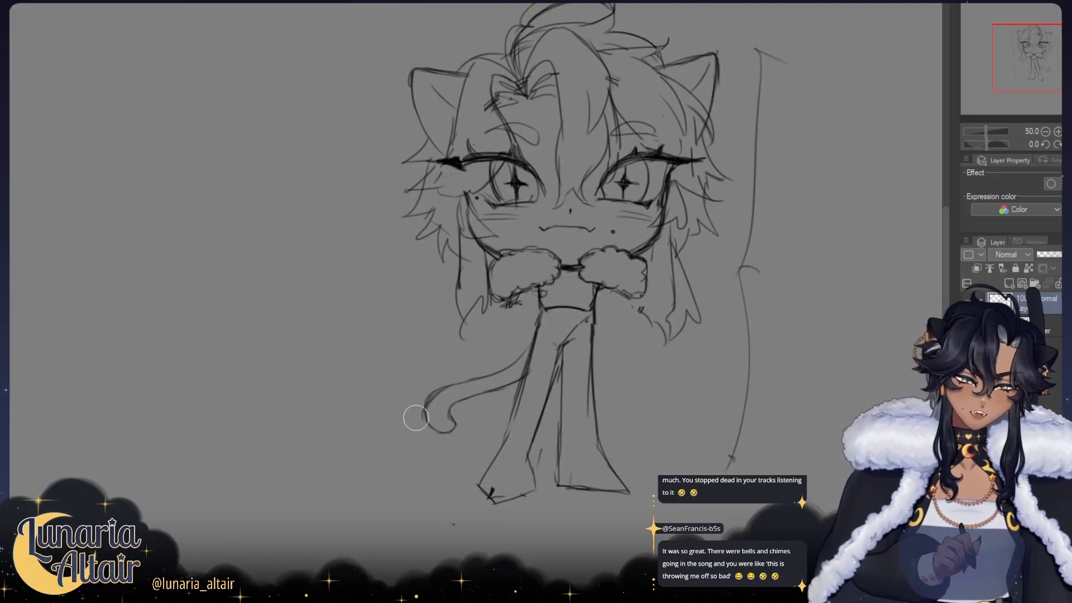
{"action": "key", "text": "h"}
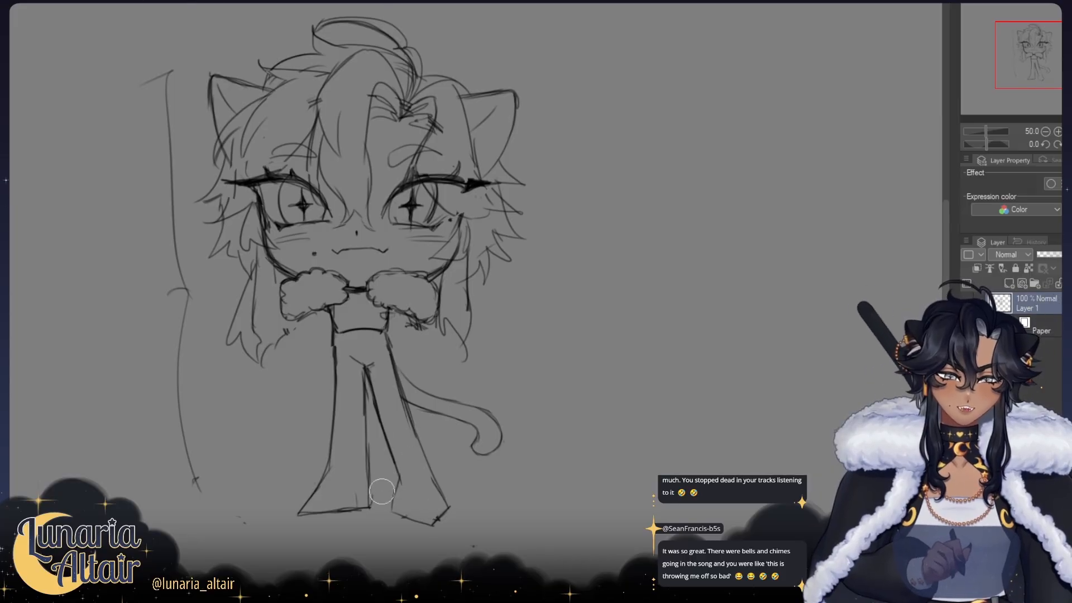
Step: Reshape the foot of the leg beside the tail, erasing part of the outer trouser line and redrawing it down to the toe
{"action": "mouse_move", "coordinate": [394, 485]}
{"action": "left_mouse_down"}
{"action": "mouse_move", "coordinate": [413, 487]}
{"action": "mouse_move", "coordinate": [410, 512]}
{"action": "mouse_move", "coordinate": [446, 531]}
{"action": "mouse_move", "coordinate": [468, 509]}
{"action": "mouse_move", "coordinate": [460, 531]}
{"action": "mouse_move", "coordinate": [446, 530]}
{"action": "mouse_move", "coordinate": [464, 511]}
{"action": "mouse_move", "coordinate": [453, 481]}
{"action": "mouse_move", "coordinate": [471, 508]}
{"action": "left_mouse_up"}
{"action": "key", "text": "ctrl+z"}
{"action": "key", "text": "e"}
{"action": "key", "text": "p"}
{"action": "key", "text": "e"}
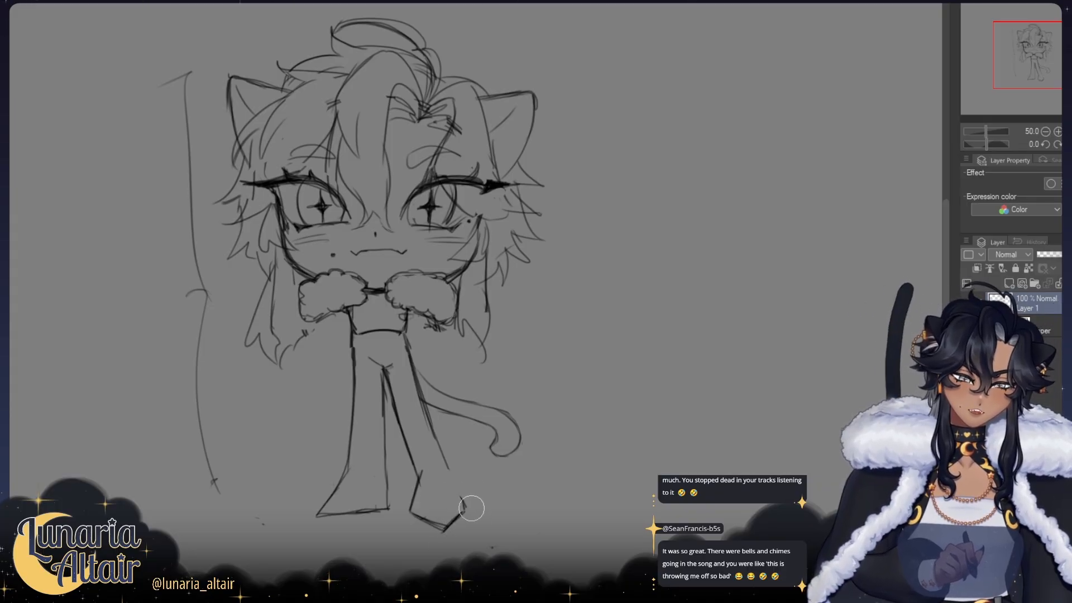
{"action": "key", "text": "h"}
{"action": "left_click_drag", "start_coordinate": [531, 457], "coordinate": [495, 458]}
{"action": "key", "text": "h"}
{"action": "left_click_drag", "start_coordinate": [467, 421], "coordinate": [447, 437]}
{"action": "key", "text": "p"}
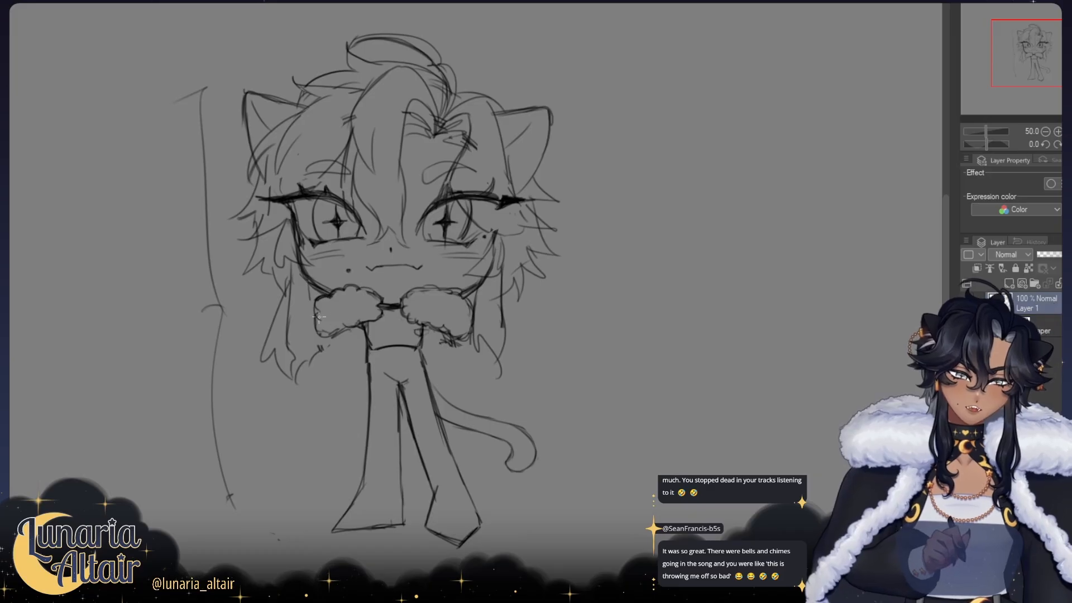
Step: Add small hand shapes on both sides of the waist and sketch the left cape panel to its hem with a wavy inner edge
{"action": "left_click_drag", "start_coordinate": [369, 352], "coordinate": [307, 317]}
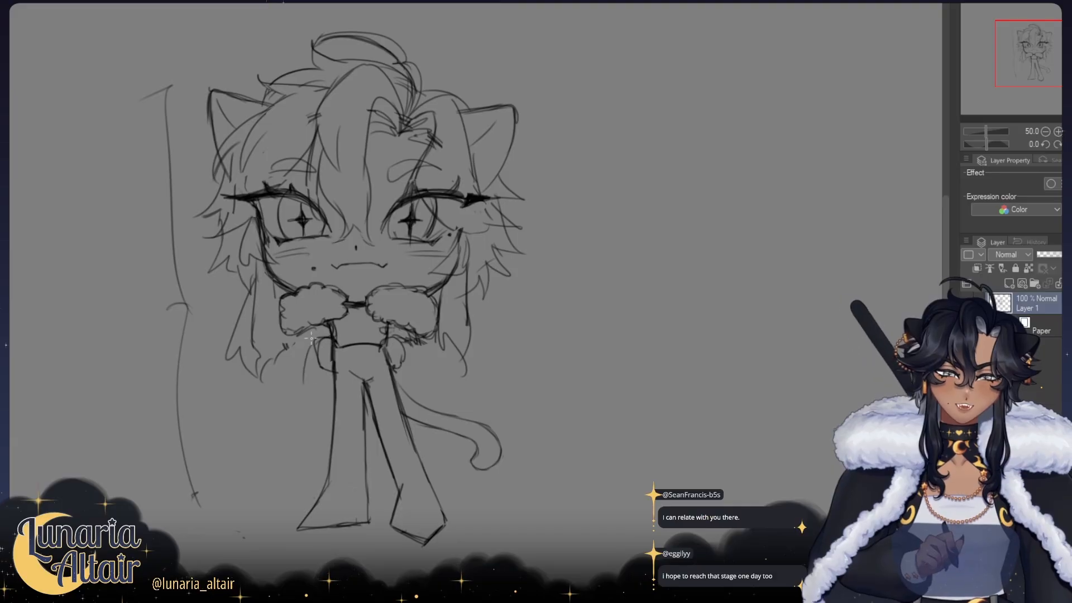
{"action": "mouse_move", "coordinate": [325, 326]}
{"action": "left_mouse_down"}
{"action": "mouse_move", "coordinate": [293, 357]}
{"action": "mouse_move", "coordinate": [297, 462]}
{"action": "left_mouse_up"}
{"action": "key", "text": "ctrl+z"}
{"action": "left_click_drag", "start_coordinate": [297, 340], "coordinate": [290, 441]}
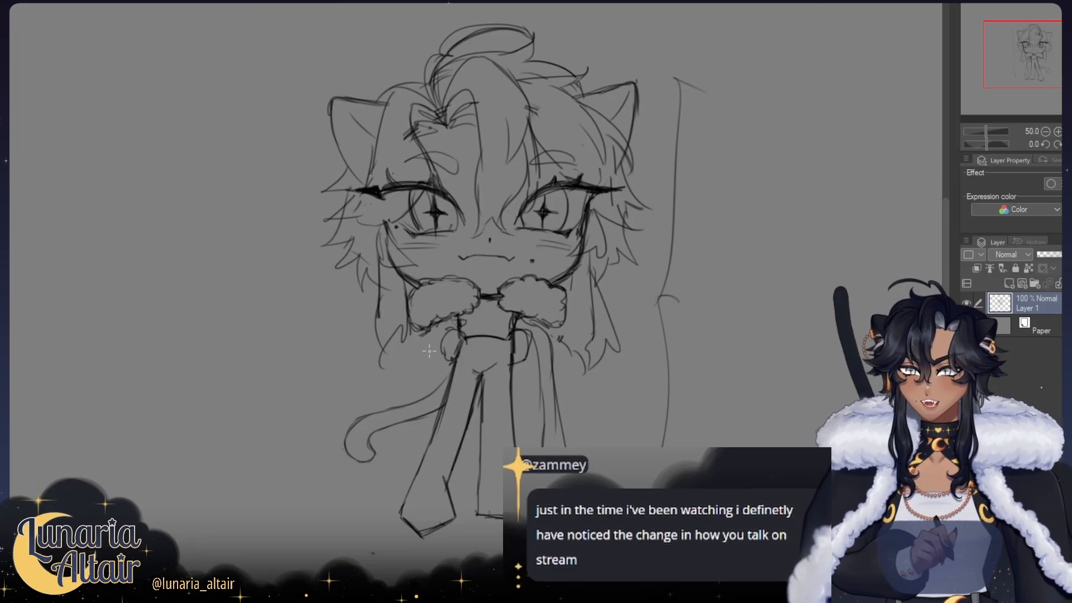
{"action": "key", "text": "h"}
{"action": "key", "text": "h"}
{"action": "left_click_drag", "start_coordinate": [472, 335], "coordinate": [399, 302]}
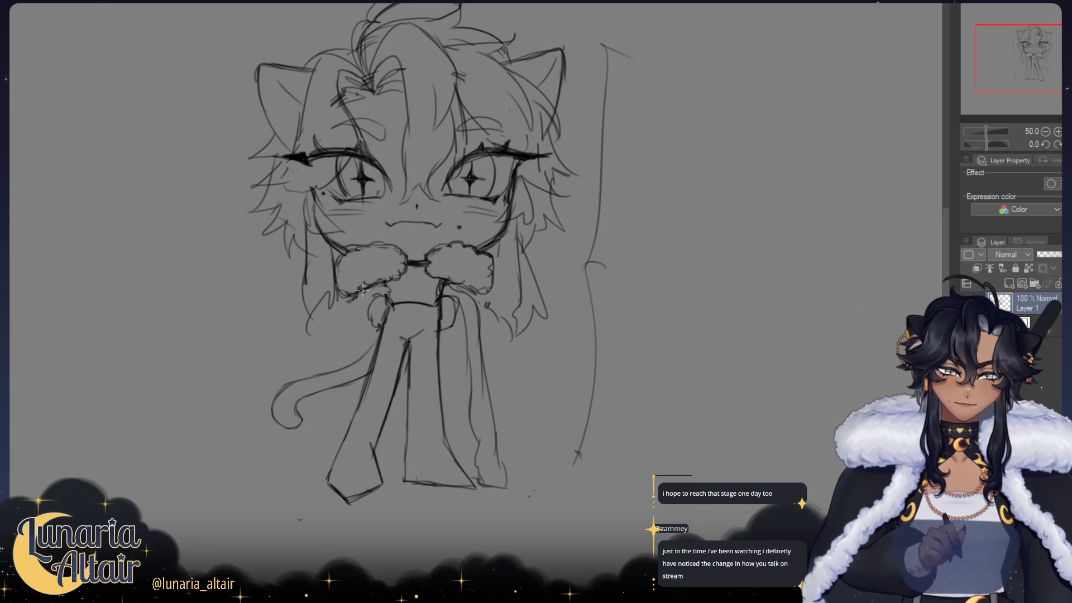
Step: Try out the upper edge of the second cape panel beneath the tail-side fur collar half, comparing both sides in mirrored view
{"action": "key", "text": "ctrl+z"}
{"action": "key", "text": "h"}
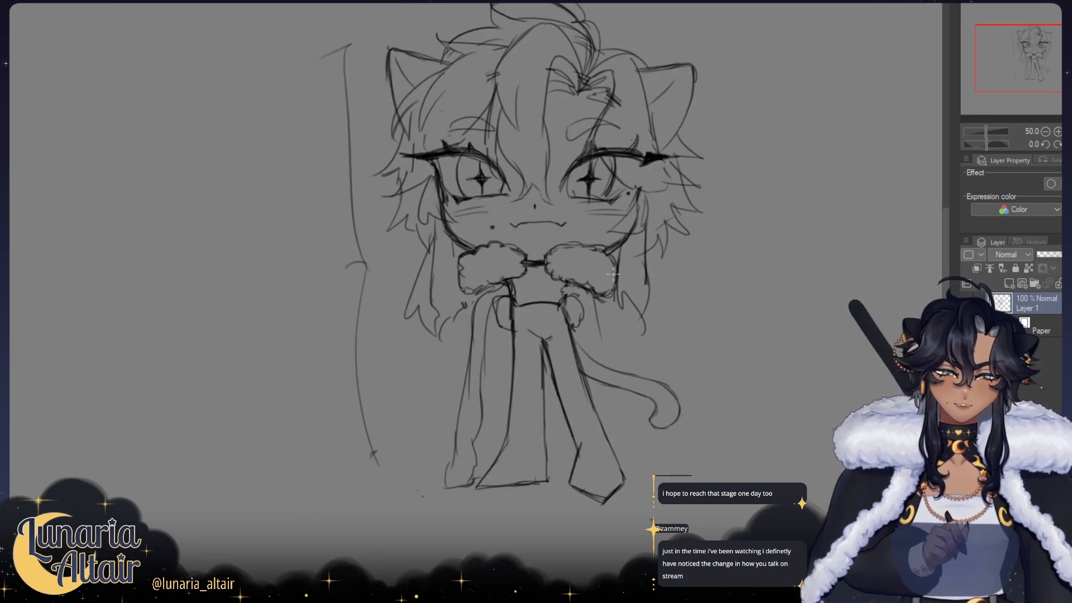
{"action": "mouse_move", "coordinate": [591, 295]}
{"action": "left_mouse_down"}
{"action": "mouse_move", "coordinate": [451, 275]}
{"action": "mouse_move", "coordinate": [399, 308]}
{"action": "left_mouse_up"}
{"action": "key", "text": "h"}
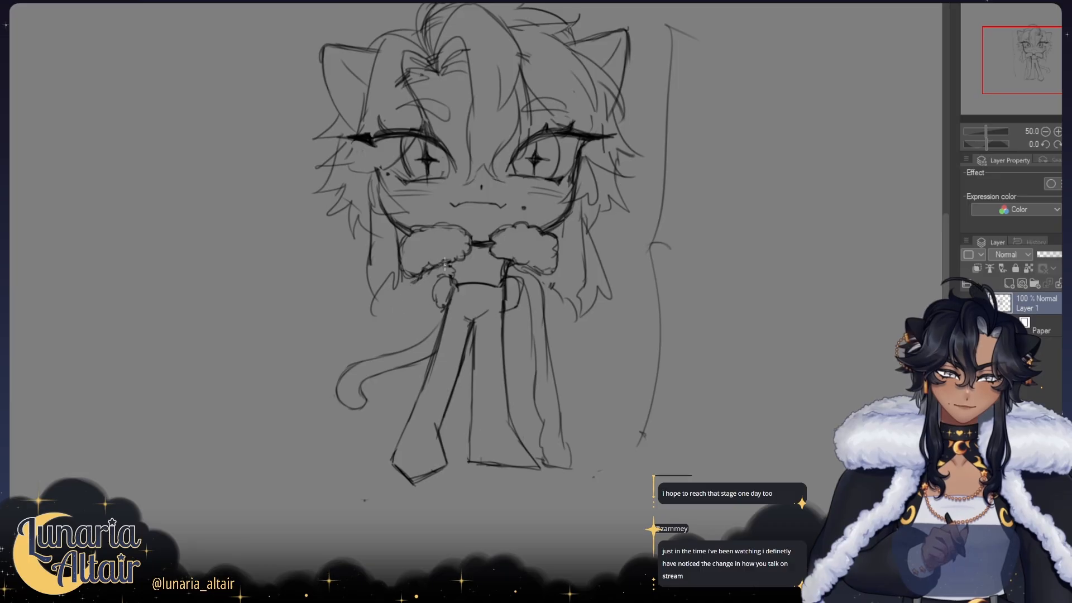
{"action": "key", "text": "ctrl+z"}
{"action": "mouse_move", "coordinate": [448, 266]}
{"action": "left_mouse_down"}
{"action": "mouse_move", "coordinate": [413, 291]}
{"action": "mouse_move", "coordinate": [399, 358]}
{"action": "left_mouse_up"}
{"action": "key", "text": "h"}
{"action": "key", "text": "h"}
{"action": "key", "text": "ctrl+z"}
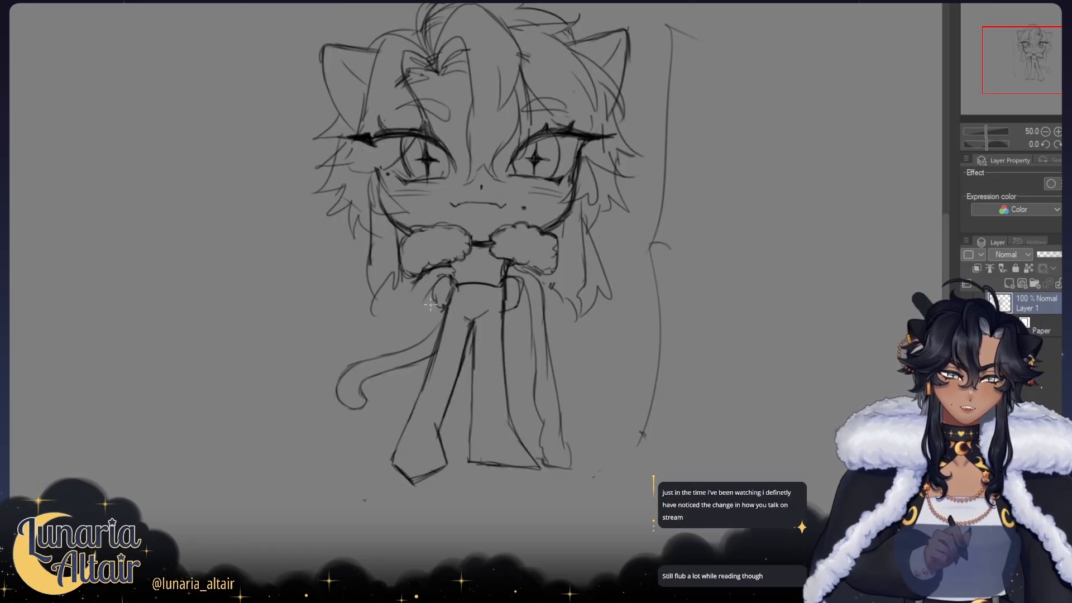
Step: Sketch the second cape panel from the fur collar down past the tail, with a wavy inner edge and a short hem
{"action": "left_click_drag", "start_coordinate": [426, 299], "coordinate": [441, 276]}
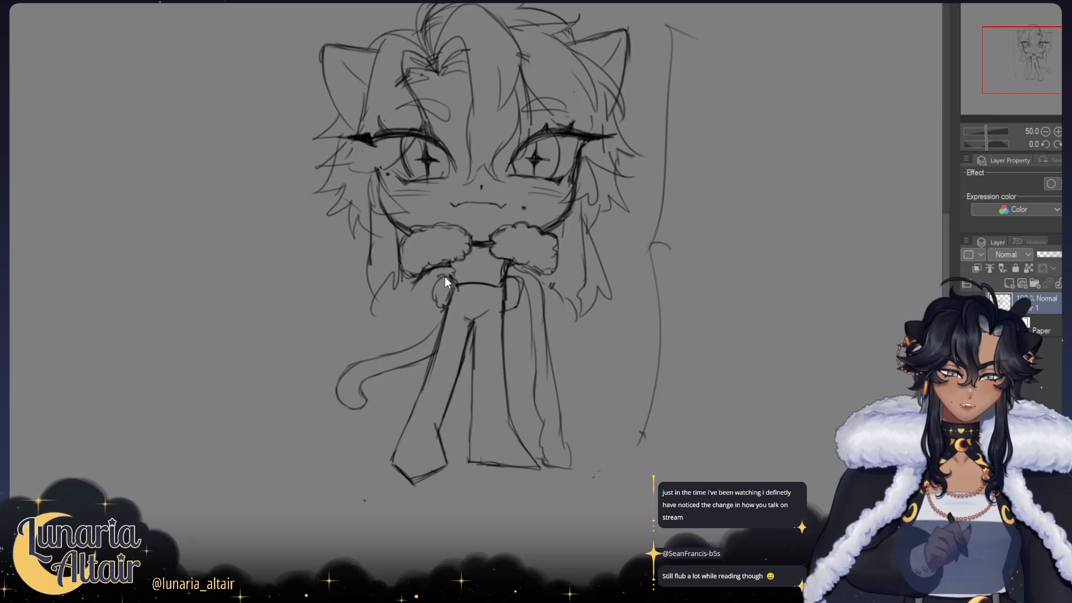
{"action": "key", "text": "h"}
{"action": "key", "text": "h"}
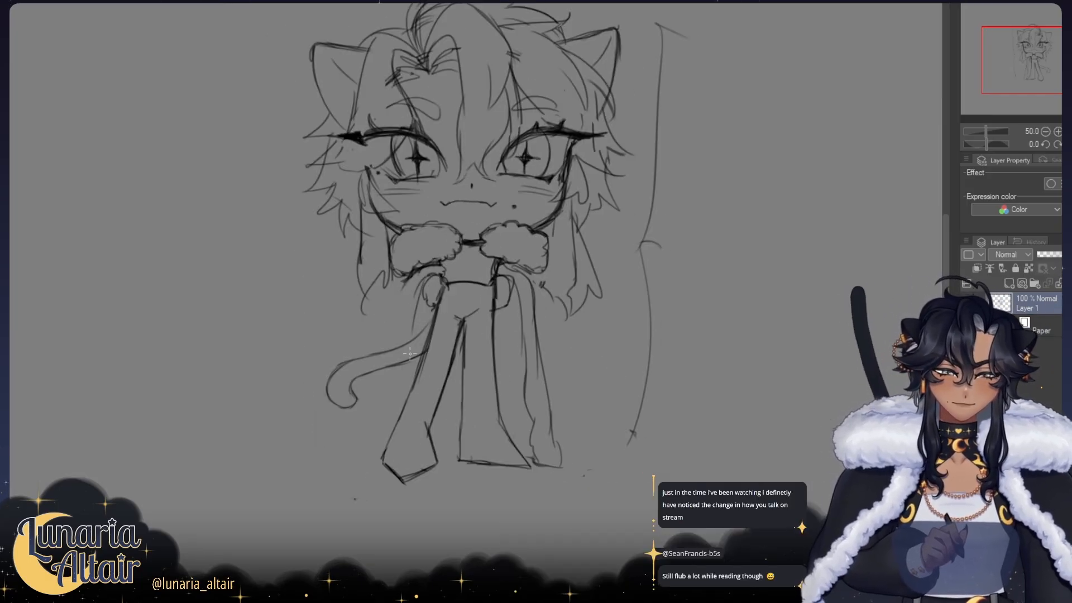
{"action": "left_click_drag", "start_coordinate": [442, 271], "coordinate": [416, 298]}
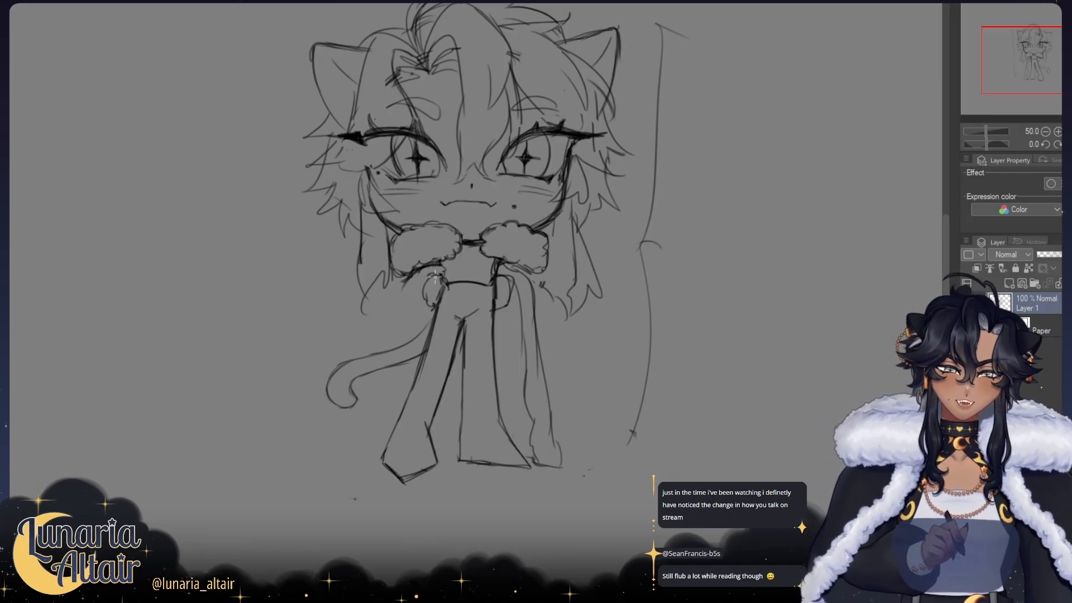
{"action": "left_click_drag", "start_coordinate": [435, 276], "coordinate": [415, 324]}
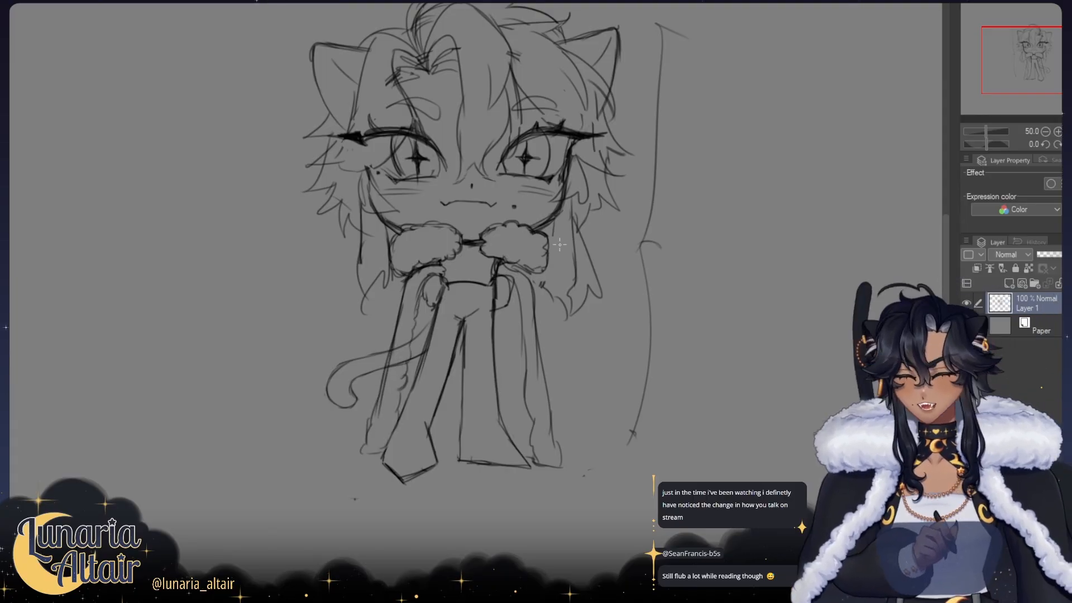
Step: Reinforce the outer edges of both cape panels down to their hems, checking the balance in mirrored view
{"action": "key", "text": "h"}
{"action": "left_click_drag", "start_coordinate": [437, 295], "coordinate": [424, 293]}
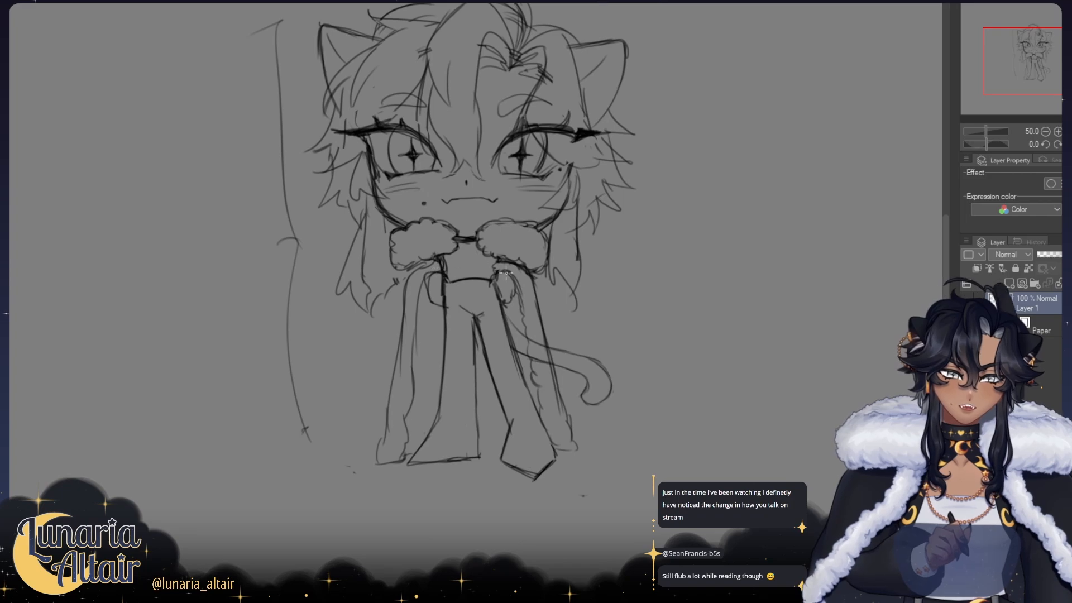
{"action": "key", "text": "h"}
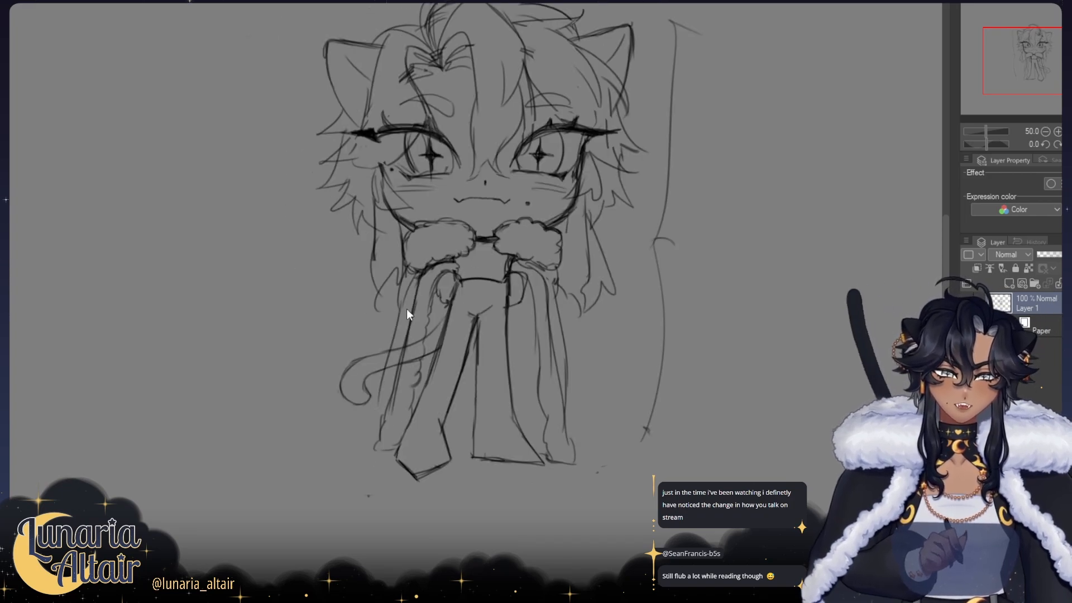
{"action": "key", "text": "h"}
{"action": "left_click_drag", "start_coordinate": [393, 316], "coordinate": [382, 433]}
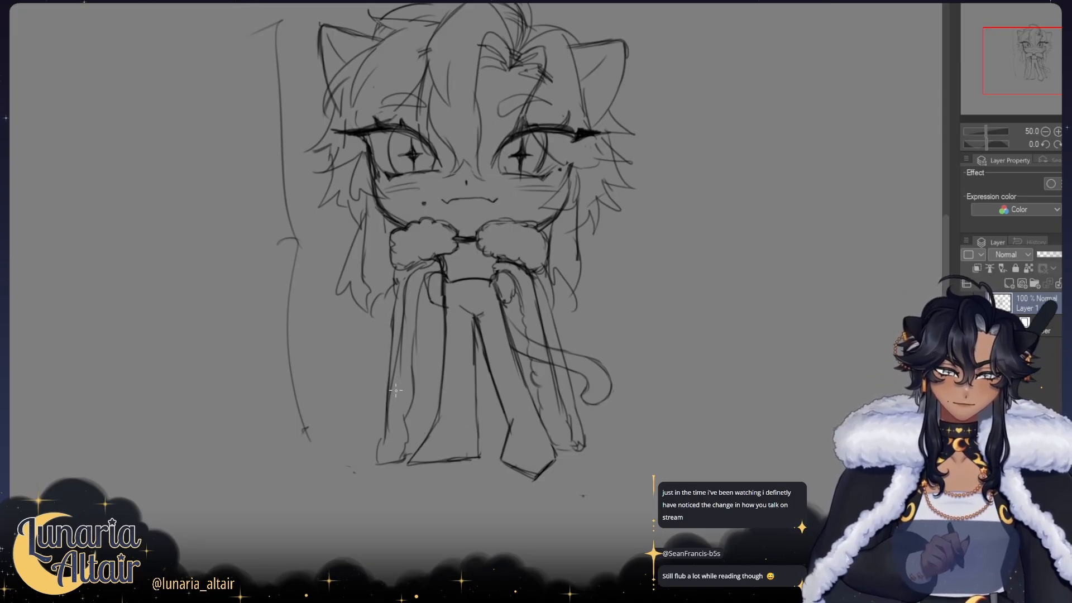
{"action": "left_click_drag", "start_coordinate": [394, 384], "coordinate": [387, 427]}
Step: Erase the lower end of the long hair lock beside the fur collar on the tail side
{"action": "left_click_drag", "start_coordinate": [384, 222], "coordinate": [318, 238]}
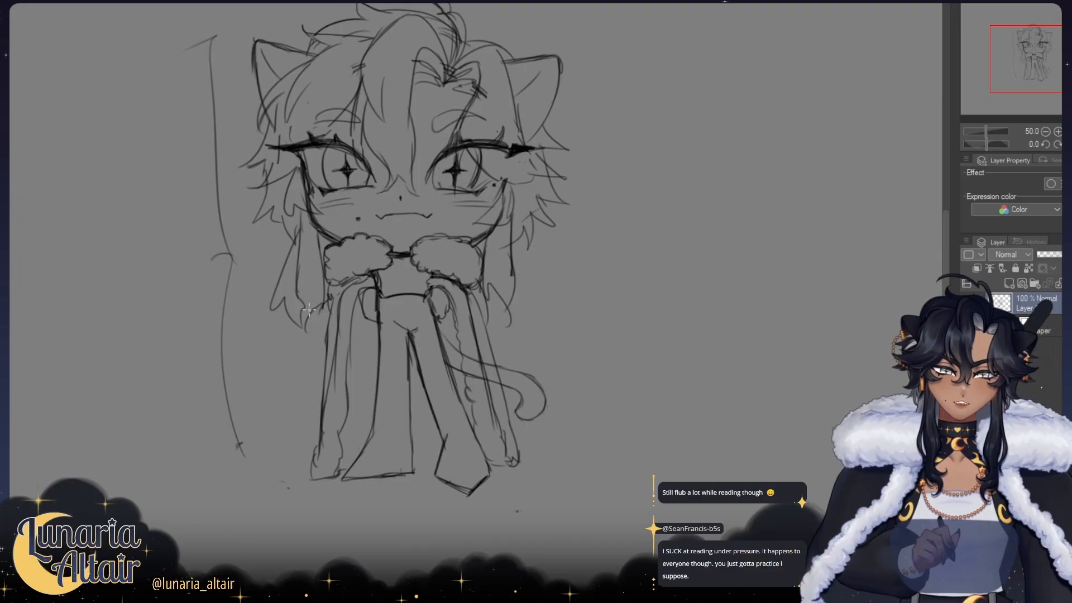
{"action": "key", "text": "h"}
{"action": "left_click_drag", "start_coordinate": [448, 288], "coordinate": [401, 307]}
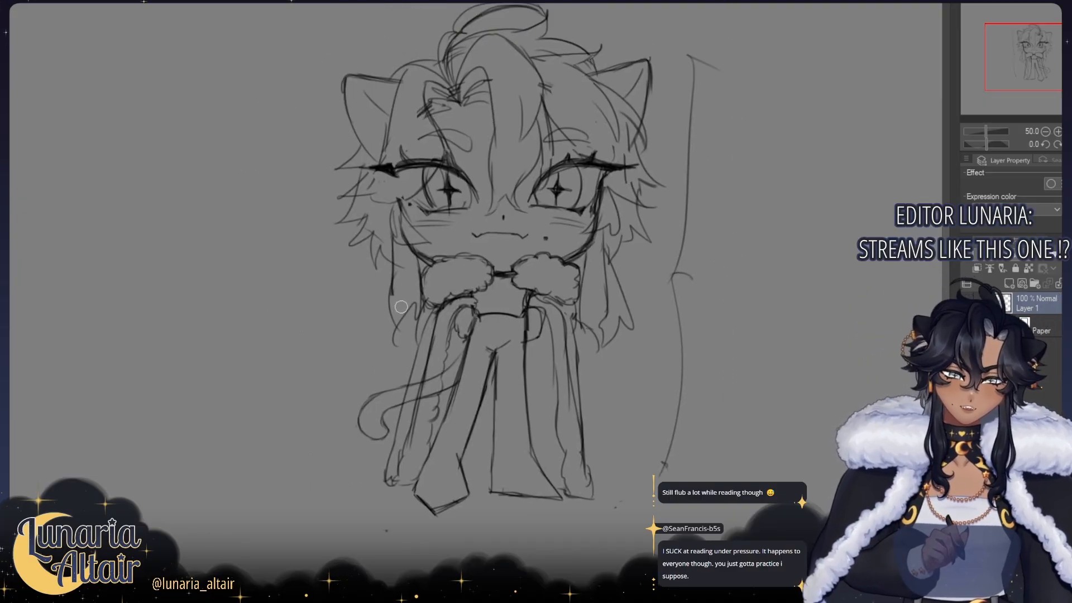
{"action": "key", "text": "h"}
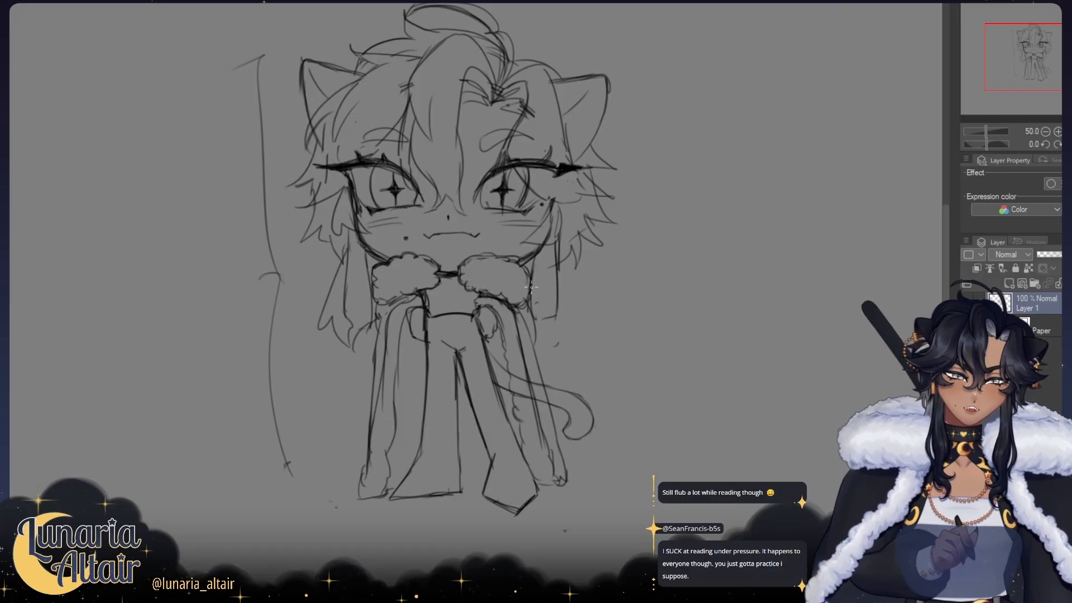
Step: Sketch the outer edge of the left clawed foot
{"action": "left_click_drag", "start_coordinate": [486, 235], "coordinate": [413, 251]}
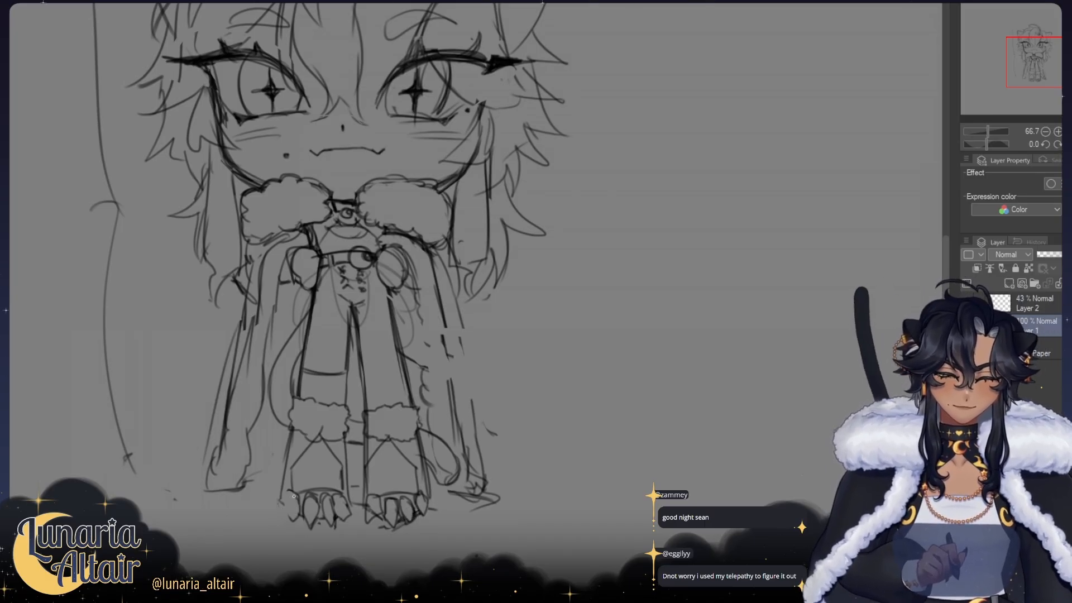
{"action": "left_click_drag", "start_coordinate": [287, 496], "coordinate": [292, 520]}
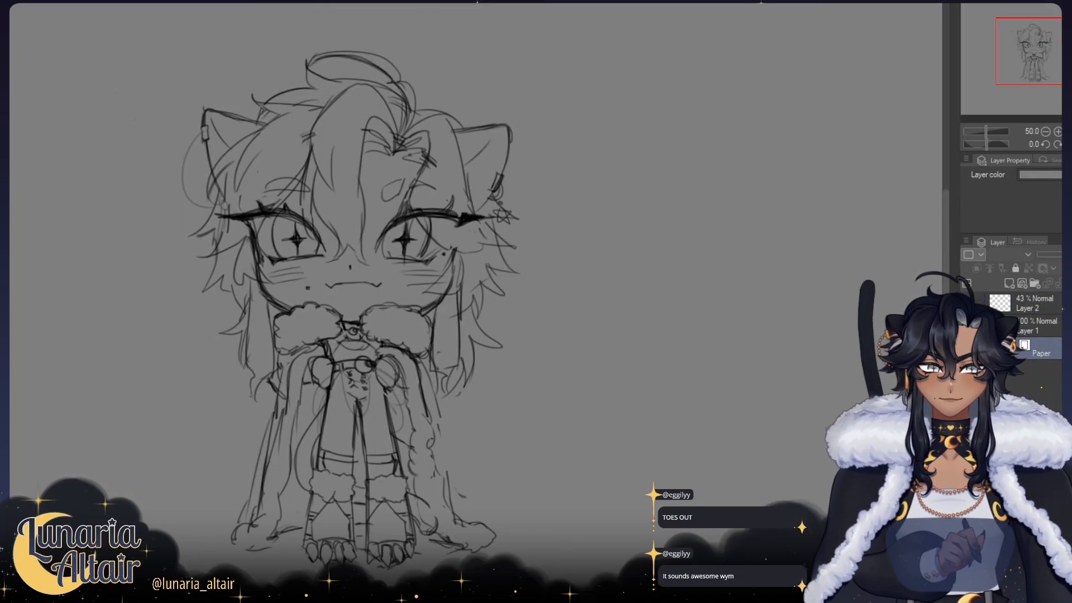
Step: Add a new layer above Layer 2 for the skin colour and test a tan brush stroke between the eyes
{"action": "left_click", "coordinate": [1016, 305]}
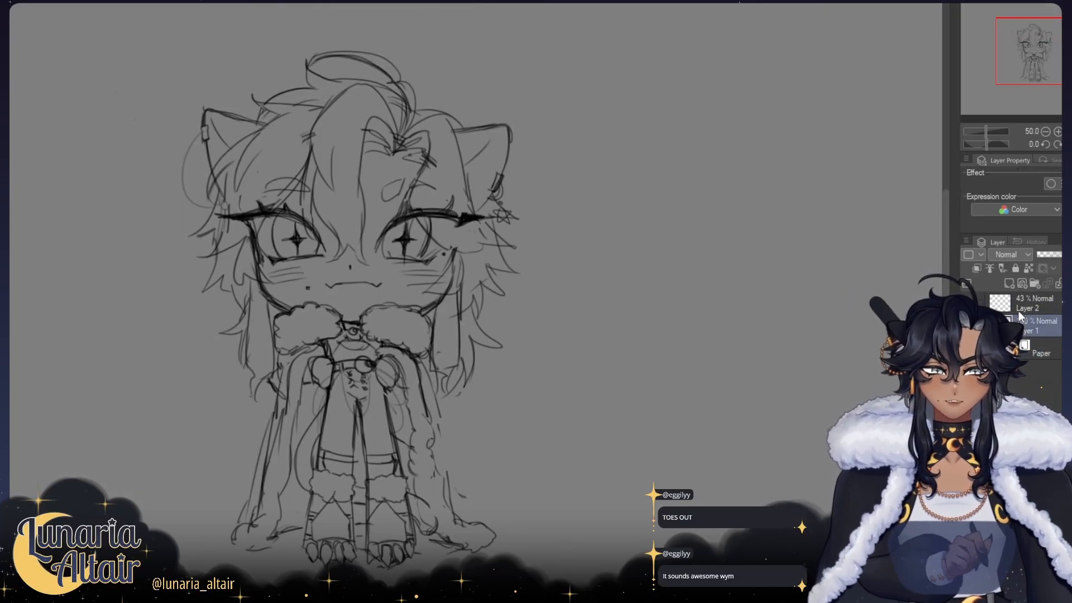
{"action": "left_click", "coordinate": [1009, 284]}
{"action": "key", "text": "ctrl+plus"}
{"action": "key", "text": "ctrl+plus"}
{"action": "left_click_drag", "start_coordinate": [371, 194], "coordinate": [535, 351]}
{"action": "left_click_drag", "start_coordinate": [293, 304], "coordinate": [360, 294]}
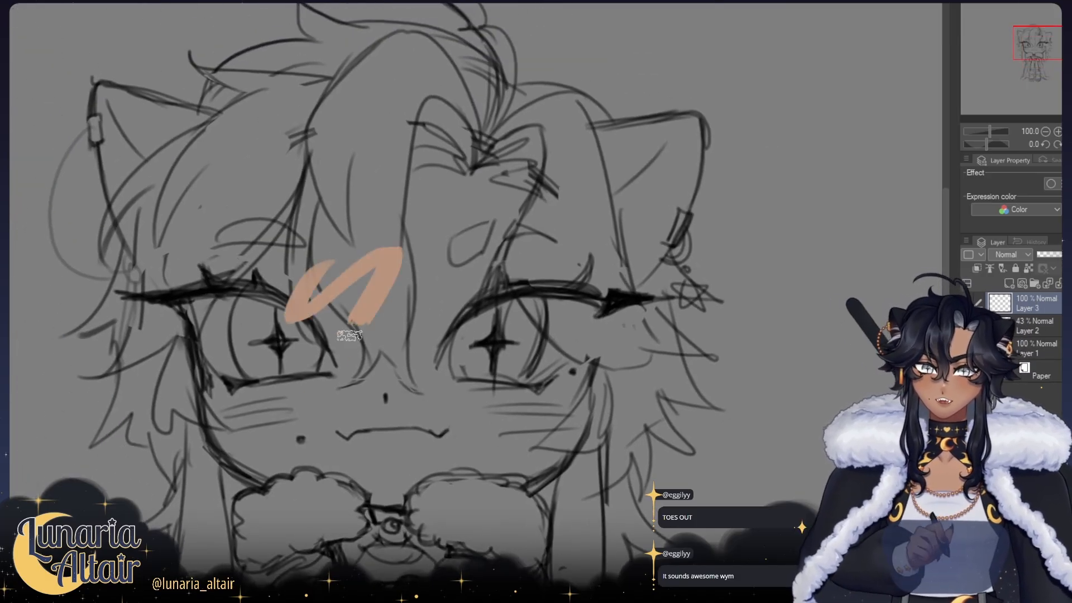
{"action": "key", "text": "ctrl+z"}
{"action": "left_click_drag", "start_coordinate": [270, 285], "coordinate": [181, 221]}
{"action": "left_click_drag", "start_coordinate": [244, 235], "coordinate": [242, 226]}
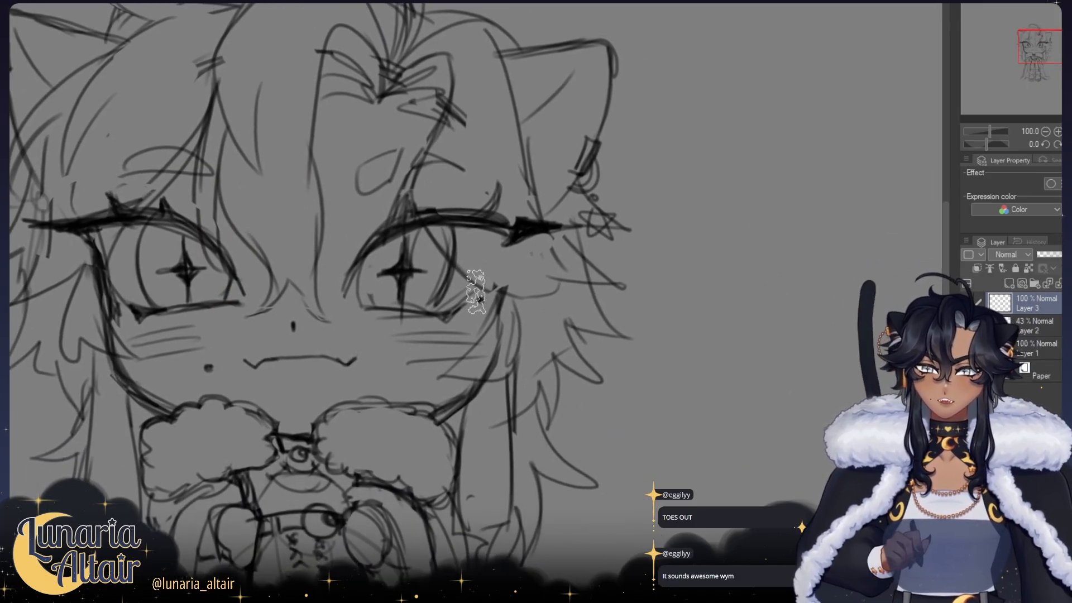
Step: Paint tan strokes along the left side of the face from the hair parting to the cheek, undoing and redoing misplaced ones
{"action": "mouse_move", "coordinate": [193, 112]}
{"action": "left_mouse_down"}
{"action": "mouse_move", "coordinate": [193, 229]}
{"action": "mouse_move", "coordinate": [159, 287]}
{"action": "left_mouse_up"}
{"action": "key", "text": "ctrl+z"}
{"action": "mouse_move", "coordinate": [197, 150]}
{"action": "left_mouse_down"}
{"action": "mouse_move", "coordinate": [203, 123]}
{"action": "mouse_move", "coordinate": [138, 228]}
{"action": "mouse_move", "coordinate": [125, 300]}
{"action": "mouse_move", "coordinate": [110, 234]}
{"action": "mouse_move", "coordinate": [129, 302]}
{"action": "left_mouse_up"}
{"action": "key", "text": "ctrl+z"}
{"action": "mouse_move", "coordinate": [109, 239]}
{"action": "left_mouse_down"}
{"action": "mouse_move", "coordinate": [127, 338]}
{"action": "mouse_move", "coordinate": [105, 238]}
{"action": "mouse_move", "coordinate": [115, 338]}
{"action": "mouse_move", "coordinate": [103, 240]}
{"action": "mouse_move", "coordinate": [118, 317]}
{"action": "left_mouse_up"}
{"action": "key", "text": "ctrl+z"}
{"action": "key", "text": "ctrl+z"}
{"action": "mouse_move", "coordinate": [107, 246]}
{"action": "left_mouse_down"}
{"action": "mouse_move", "coordinate": [123, 359]}
{"action": "mouse_move", "coordinate": [143, 378]}
{"action": "left_mouse_up"}
{"action": "key", "text": "ctrl+z"}
{"action": "left_click_drag", "start_coordinate": [118, 291], "coordinate": [141, 378]}
{"action": "key", "text": "ctrl+z"}
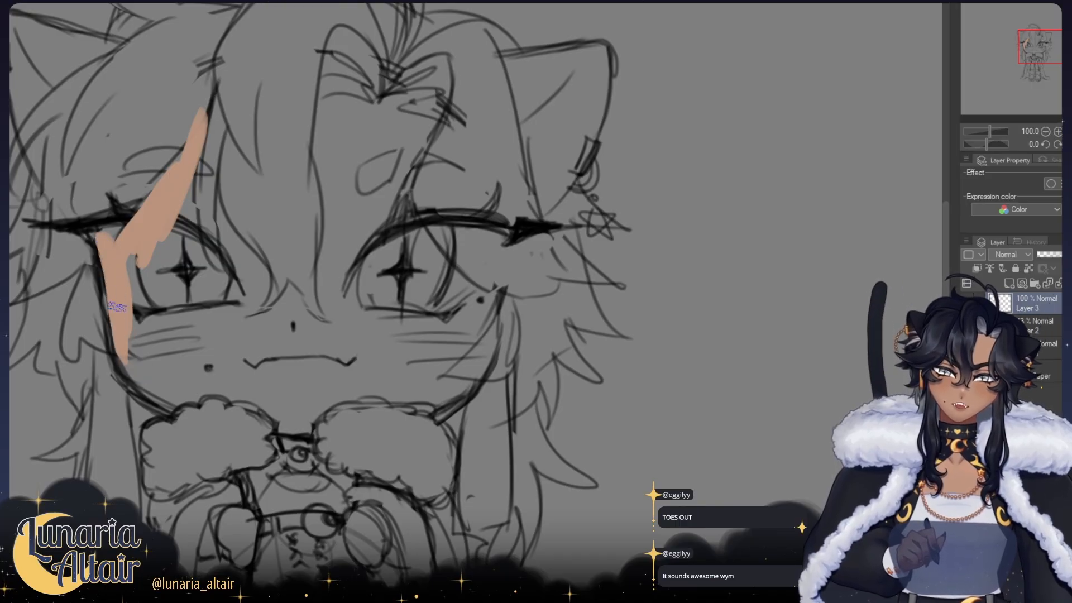
Step: Block in the face contour in tan around the forehead, cheeks and jaw on a layer beneath the sketch
{"action": "left_click_drag", "start_coordinate": [116, 305], "coordinate": [173, 387]}
{"action": "mouse_move", "coordinate": [124, 344]}
{"action": "left_mouse_down"}
{"action": "mouse_move", "coordinate": [206, 414]}
{"action": "mouse_move", "coordinate": [162, 242]}
{"action": "mouse_move", "coordinate": [112, 241]}
{"action": "mouse_move", "coordinate": [153, 184]}
{"action": "mouse_move", "coordinate": [178, 287]}
{"action": "left_mouse_up"}
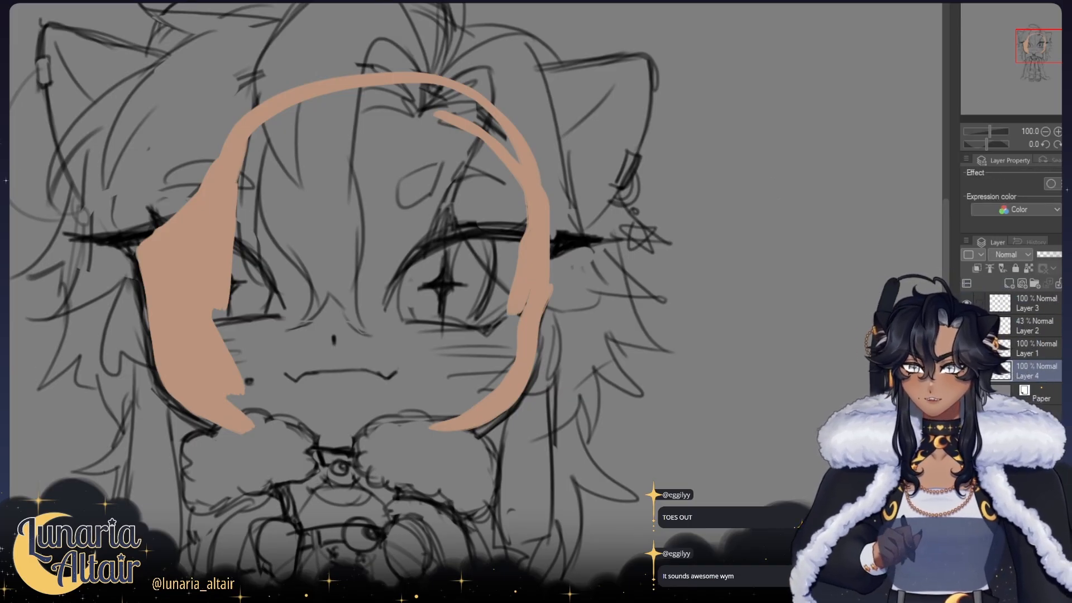
{"action": "left_click", "coordinate": [96, 127]}
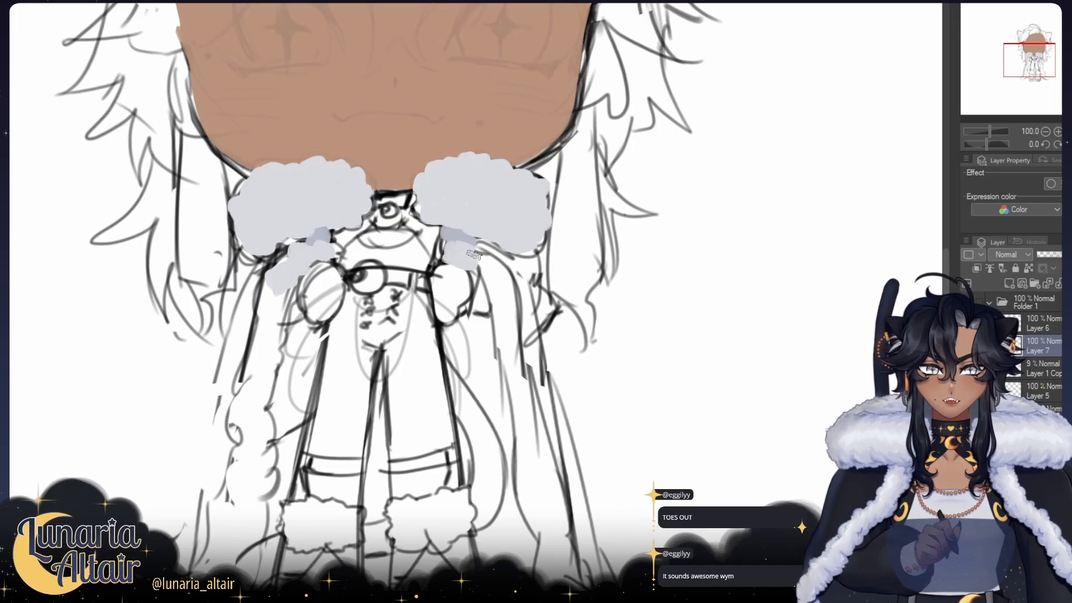
Step: Paint pale grey fur trim on Layer 7 along the cape panel farther from the belt ring, from the collar to the hem
{"action": "mouse_move", "coordinate": [453, 254]}
{"action": "left_mouse_down"}
{"action": "mouse_move", "coordinate": [602, 286]}
{"action": "mouse_move", "coordinate": [357, 233]}
{"action": "mouse_move", "coordinate": [369, 203]}
{"action": "mouse_move", "coordinate": [351, 214]}
{"action": "mouse_move", "coordinate": [352, 261]}
{"action": "left_mouse_up"}
{"action": "key", "text": "h"}
{"action": "left_click_drag", "start_coordinate": [702, 280], "coordinate": [582, 261]}
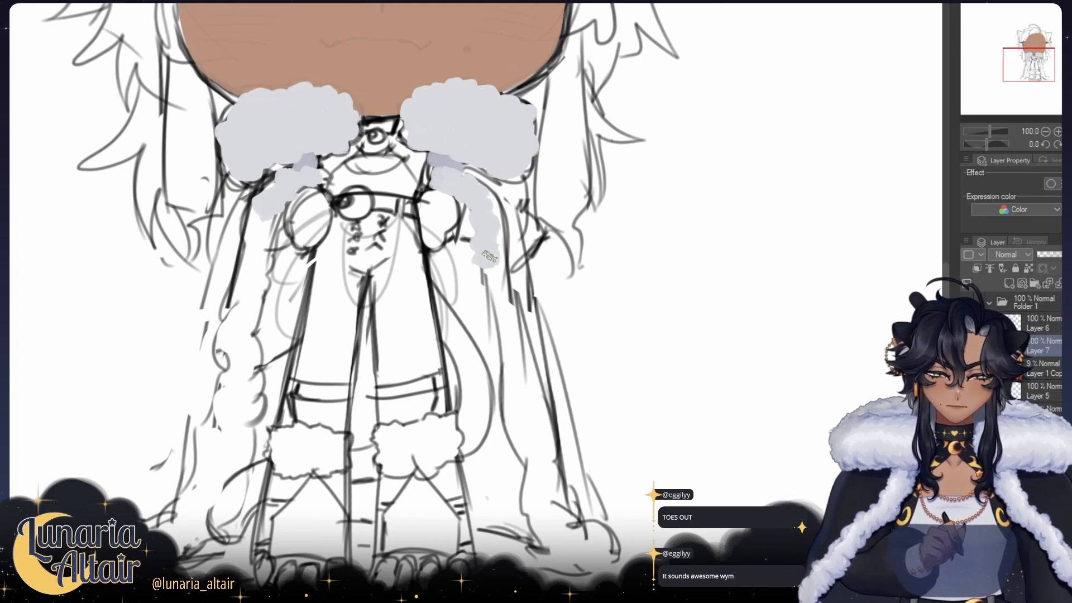
{"action": "left_click_drag", "start_coordinate": [490, 273], "coordinate": [541, 441]}
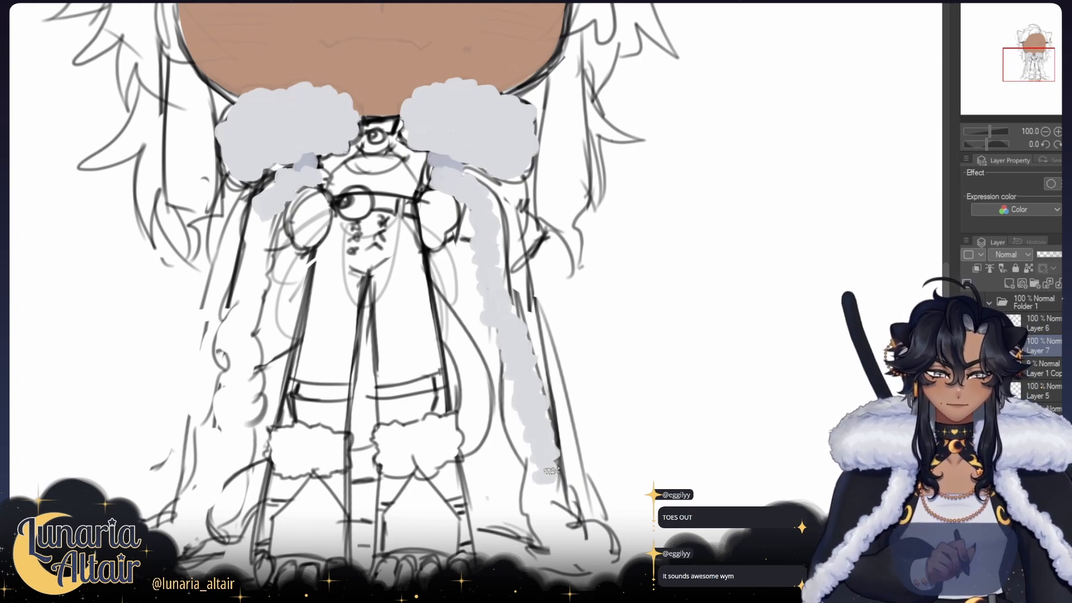
{"action": "key", "text": "h"}
{"action": "left_click_drag", "start_coordinate": [476, 410], "coordinate": [454, 364]}
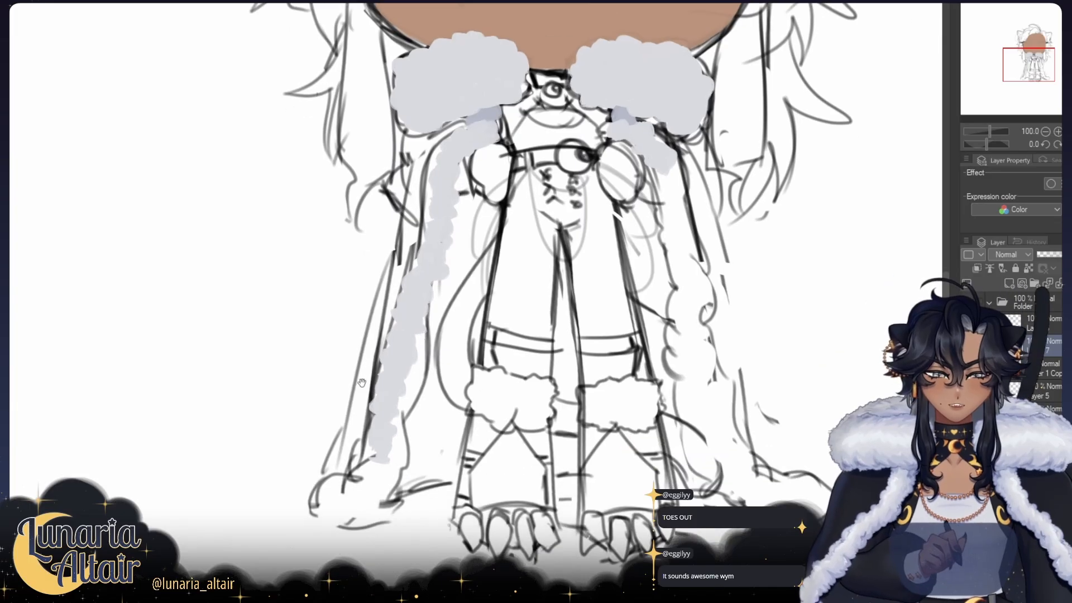
{"action": "mouse_move", "coordinate": [375, 447]}
{"action": "left_mouse_down"}
{"action": "mouse_move", "coordinate": [356, 479]}
{"action": "mouse_move", "coordinate": [376, 473]}
{"action": "mouse_move", "coordinate": [374, 459]}
{"action": "mouse_move", "coordinate": [380, 473]}
{"action": "mouse_move", "coordinate": [368, 456]}
{"action": "mouse_move", "coordinate": [355, 484]}
{"action": "mouse_move", "coordinate": [317, 490]}
{"action": "left_mouse_up"}
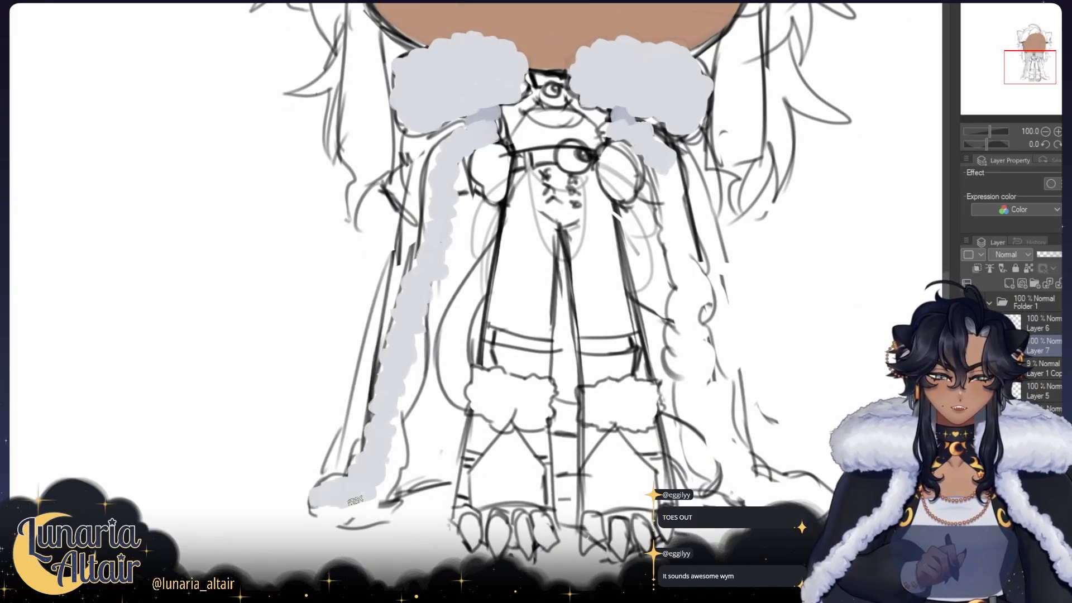
Step: Paint matching scalloped pale grey fur trim down the inner edge of the other cape panel toward its hem
{"action": "key", "text": "h"}
{"action": "key", "text": "h"}
{"action": "key", "text": "h"}
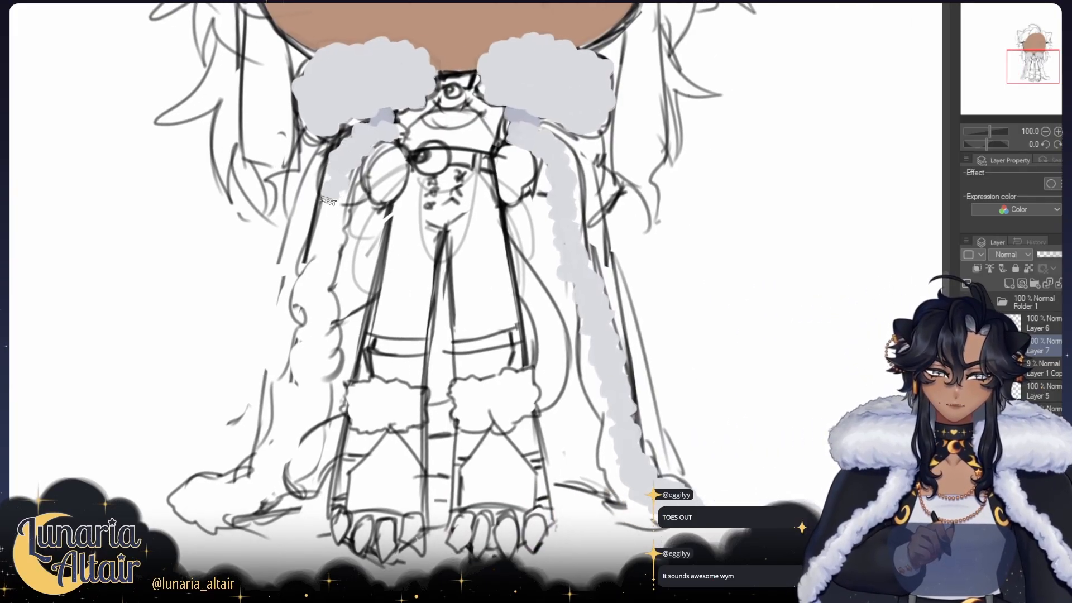
{"action": "mouse_move", "coordinate": [339, 196]}
{"action": "left_mouse_down"}
{"action": "mouse_move", "coordinate": [328, 184]}
{"action": "mouse_move", "coordinate": [320, 255]}
{"action": "mouse_move", "coordinate": [315, 246]}
{"action": "left_mouse_up"}
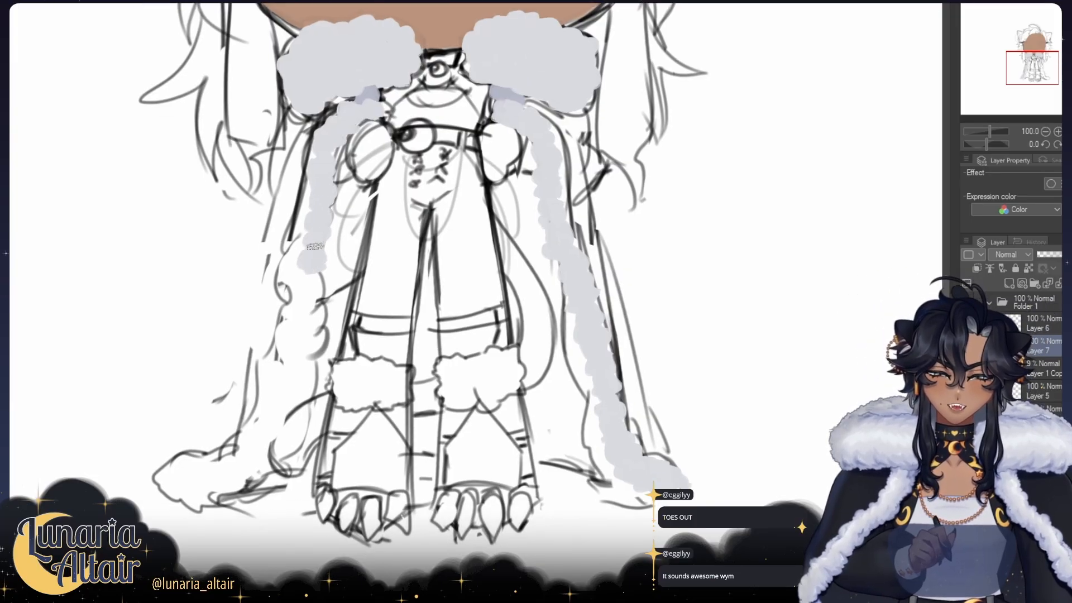
{"action": "left_click_drag", "start_coordinate": [305, 286], "coordinate": [309, 288]}
{"action": "left_click_drag", "start_coordinate": [313, 297], "coordinate": [330, 271]}
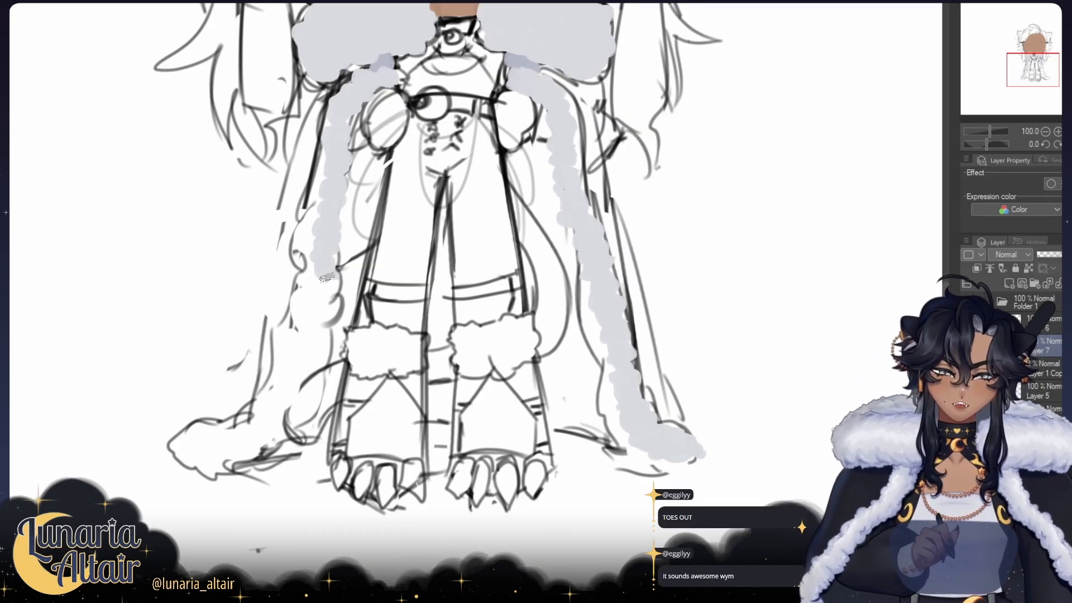
{"action": "mouse_move", "coordinate": [315, 281]}
{"action": "left_mouse_down"}
{"action": "mouse_move", "coordinate": [306, 352]}
{"action": "mouse_move", "coordinate": [317, 337]}
{"action": "mouse_move", "coordinate": [310, 325]}
{"action": "mouse_move", "coordinate": [294, 359]}
{"action": "mouse_move", "coordinate": [311, 364]}
{"action": "mouse_move", "coordinate": [294, 387]}
{"action": "left_mouse_up"}
{"action": "key", "text": "h"}
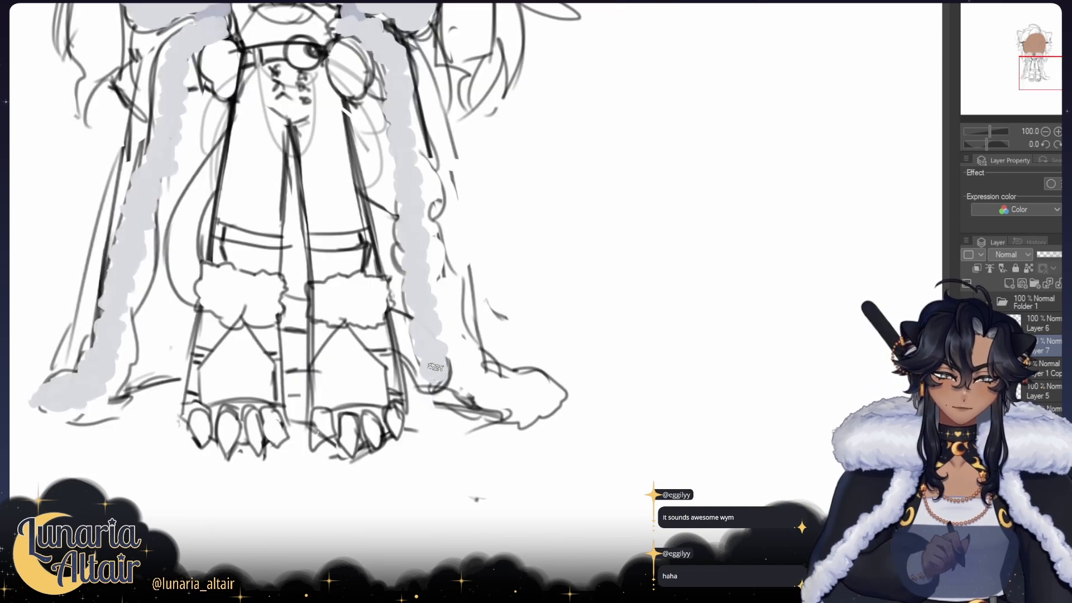
{"action": "left_click_drag", "start_coordinate": [433, 352], "coordinate": [441, 375]}
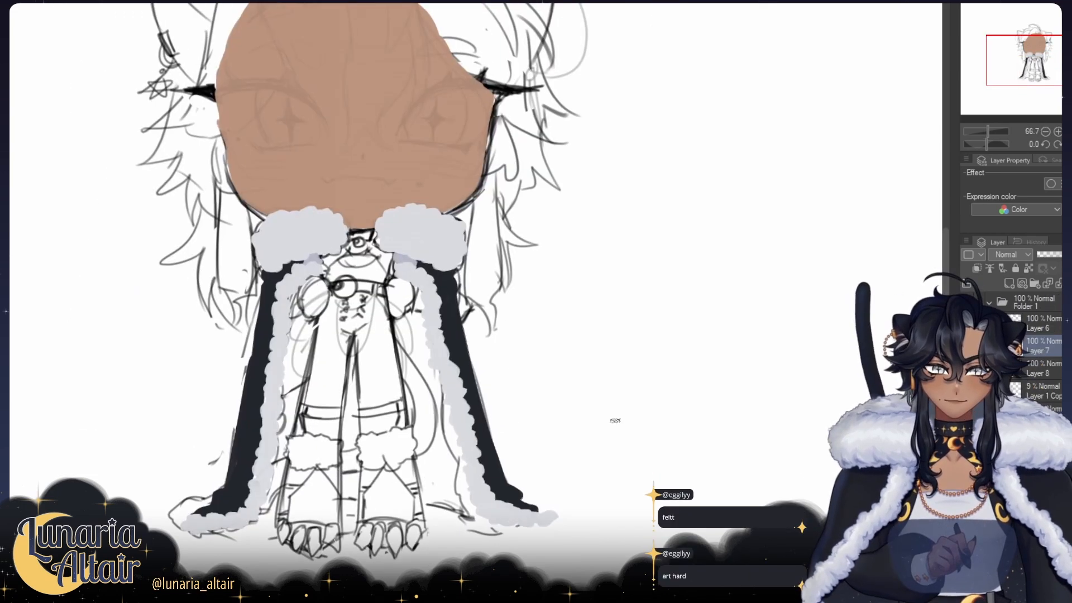
Step: Check the painted cape in mirrored view and hide the fur trim on Layer 7
{"action": "key", "text": "h"}
{"action": "mouse_move", "coordinate": [677, 314]}
{"action": "left_mouse_down"}
{"action": "mouse_move", "coordinate": [463, 299]}
{"action": "mouse_move", "coordinate": [459, 318]}
{"action": "mouse_move", "coordinate": [436, 330]}
{"action": "left_mouse_up"}
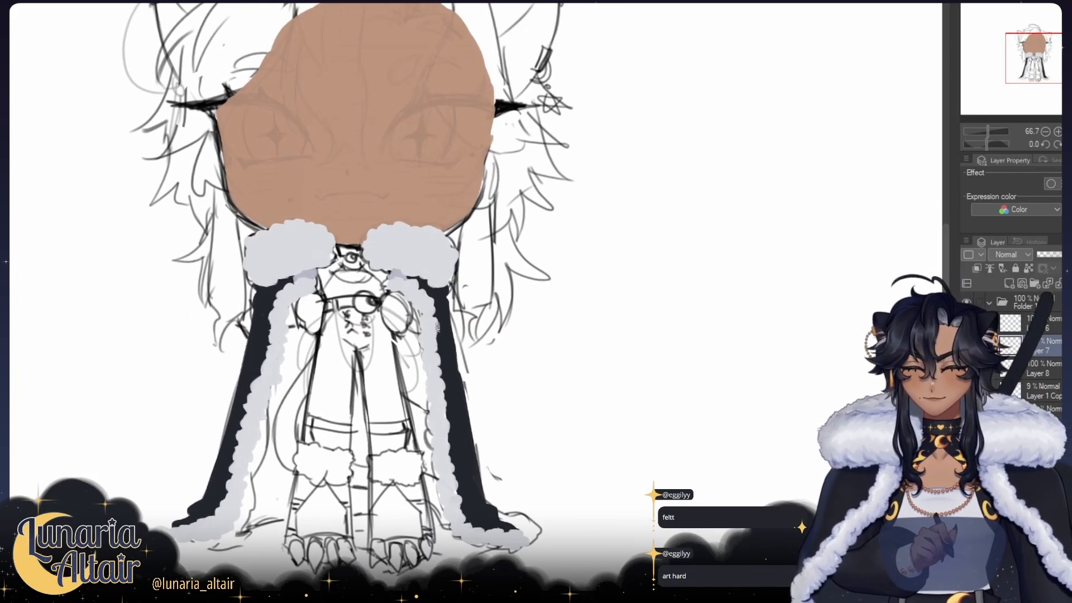
{"action": "left_click_drag", "start_coordinate": [692, 374], "coordinate": [707, 396]}
{"action": "left_click", "coordinate": [968, 347]}
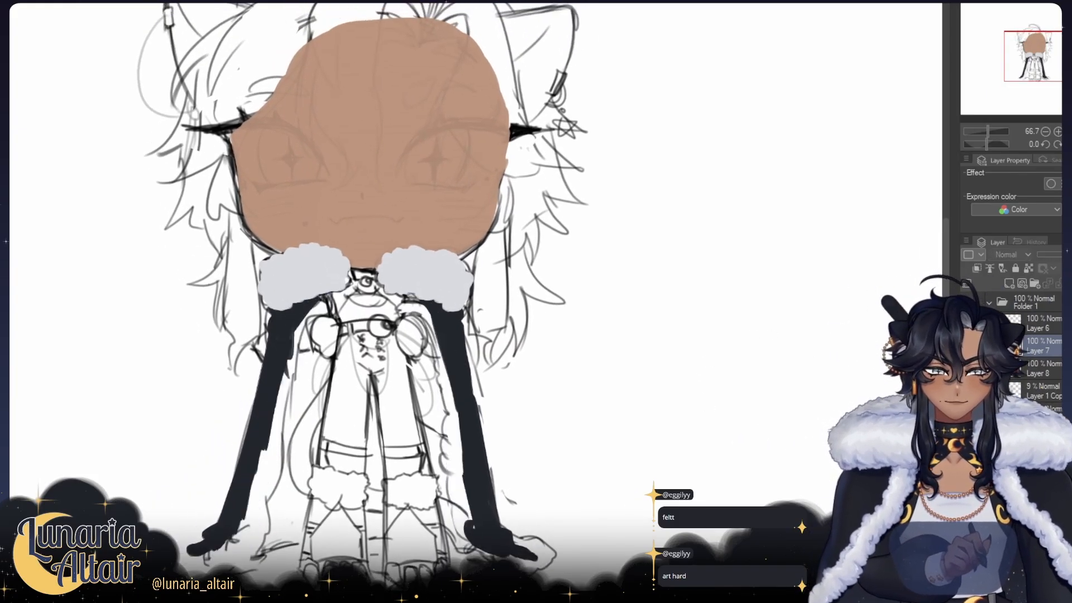
Step: Show the fur trim on Layer 7 again and add a new layer for the cape's lining
{"action": "left_click", "coordinate": [968, 346]}
{"action": "left_click", "coordinate": [1008, 283]}
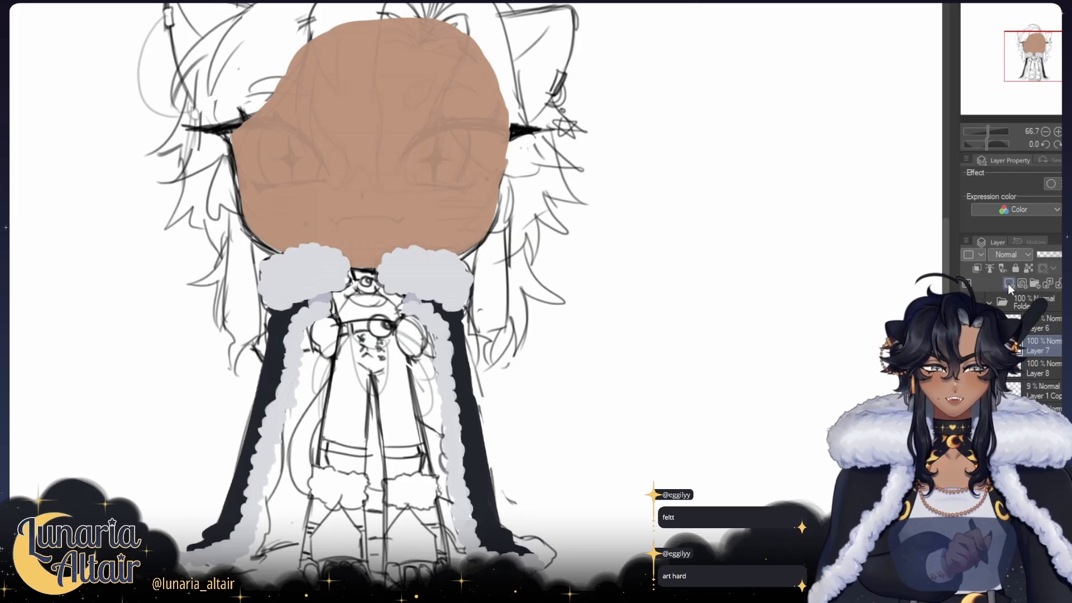
{"action": "left_click_drag", "start_coordinate": [284, 343], "coordinate": [271, 293]}
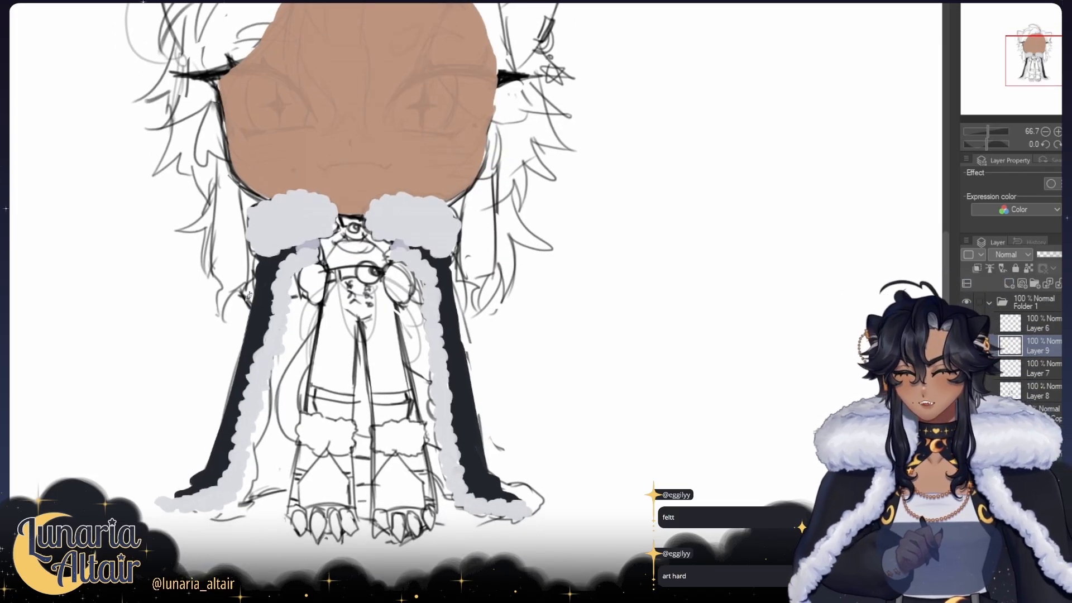
{"action": "left_click_drag", "start_coordinate": [312, 367], "coordinate": [294, 393]}
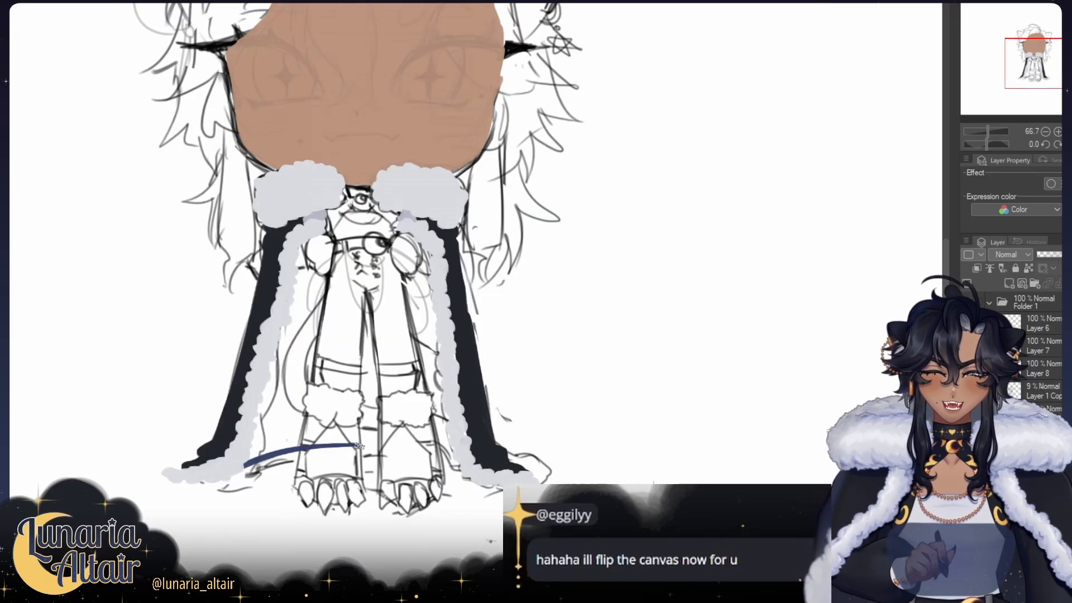
Step: Draw a gently arched navy hem line between the lower ends of the two fur-trimmed cape panels
{"action": "key", "text": "ctrl+z"}
{"action": "mouse_move", "coordinate": [248, 465]}
{"action": "left_mouse_down"}
{"action": "mouse_move", "coordinate": [415, 447]}
{"action": "mouse_move", "coordinate": [301, 462]}
{"action": "mouse_move", "coordinate": [427, 461]}
{"action": "left_mouse_up"}
{"action": "key", "text": "ctrl+z"}
{"action": "key", "text": "ctrl+z"}
{"action": "key", "text": "ctrl+z"}
{"action": "left_click_drag", "start_coordinate": [347, 458], "coordinate": [458, 468]}
{"action": "key", "text": "ctrl+z"}
{"action": "left_click_drag", "start_coordinate": [382, 459], "coordinate": [461, 474]}
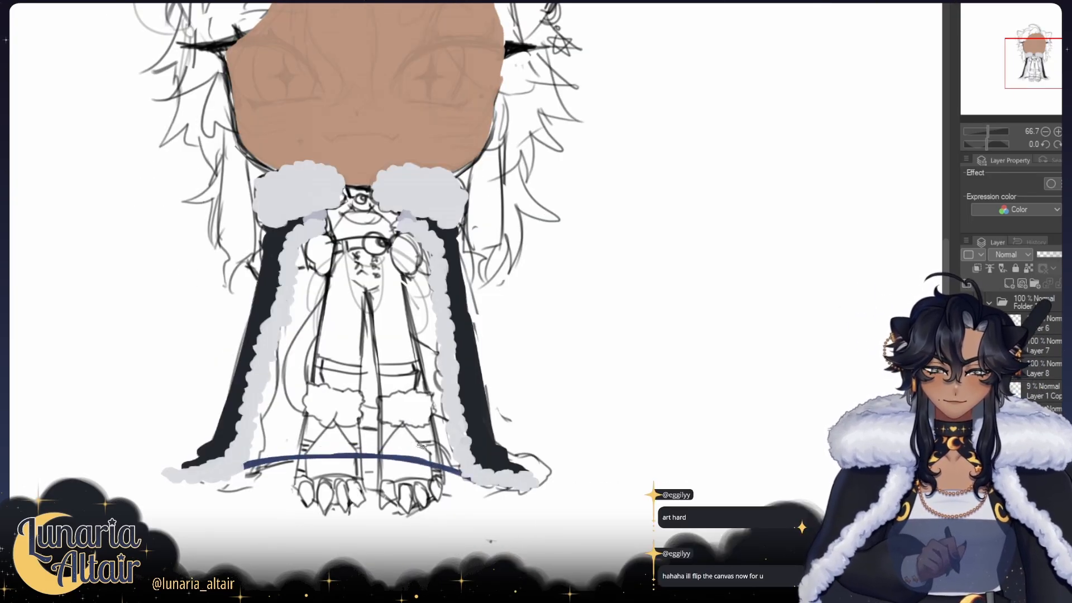
{"action": "key", "text": "ctrl+z"}
{"action": "mouse_move", "coordinate": [389, 457]}
{"action": "left_mouse_down"}
{"action": "mouse_move", "coordinate": [482, 474]}
{"action": "mouse_move", "coordinate": [380, 456]}
{"action": "mouse_move", "coordinate": [461, 469]}
{"action": "left_mouse_up"}
{"action": "key", "text": "ctrl+z"}
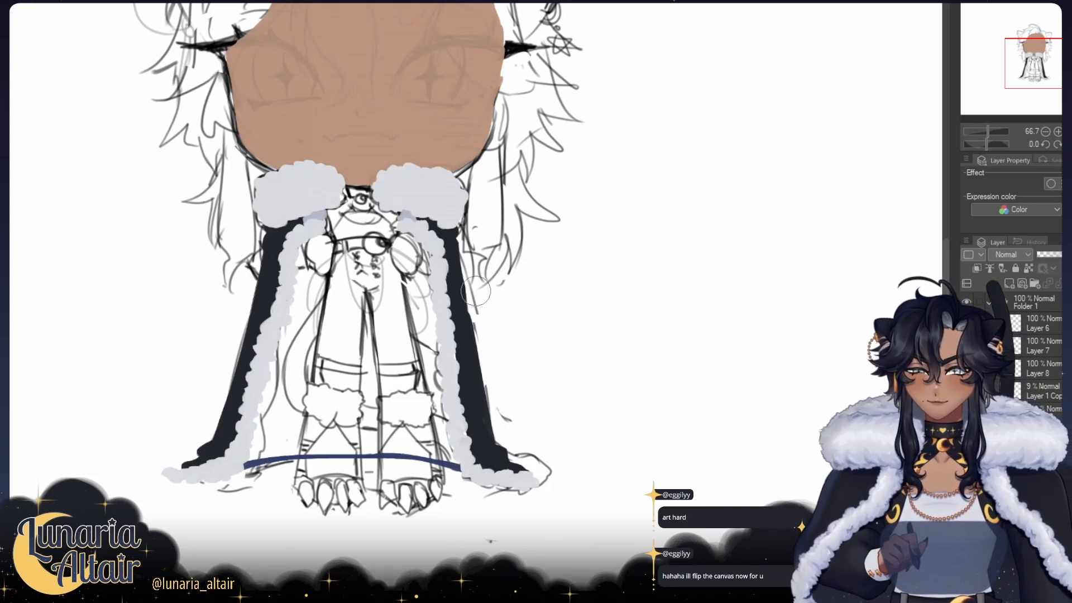
Step: Fill the inside of the cape with navy from the neck down to the arched hem line
{"action": "mouse_move", "coordinate": [334, 219]}
{"action": "left_mouse_down"}
{"action": "mouse_move", "coordinate": [326, 242]}
{"action": "mouse_move", "coordinate": [306, 266]}
{"action": "mouse_move", "coordinate": [319, 272]}
{"action": "mouse_move", "coordinate": [343, 225]}
{"action": "mouse_move", "coordinate": [335, 240]}
{"action": "mouse_move", "coordinate": [376, 204]}
{"action": "mouse_move", "coordinate": [334, 210]}
{"action": "mouse_move", "coordinate": [325, 197]}
{"action": "mouse_move", "coordinate": [392, 198]}
{"action": "mouse_move", "coordinate": [424, 322]}
{"action": "left_mouse_up"}
{"action": "key", "text": "h"}
{"action": "left_click_drag", "start_coordinate": [577, 334], "coordinate": [418, 292]}
{"action": "left_click_drag", "start_coordinate": [375, 280], "coordinate": [359, 387]}
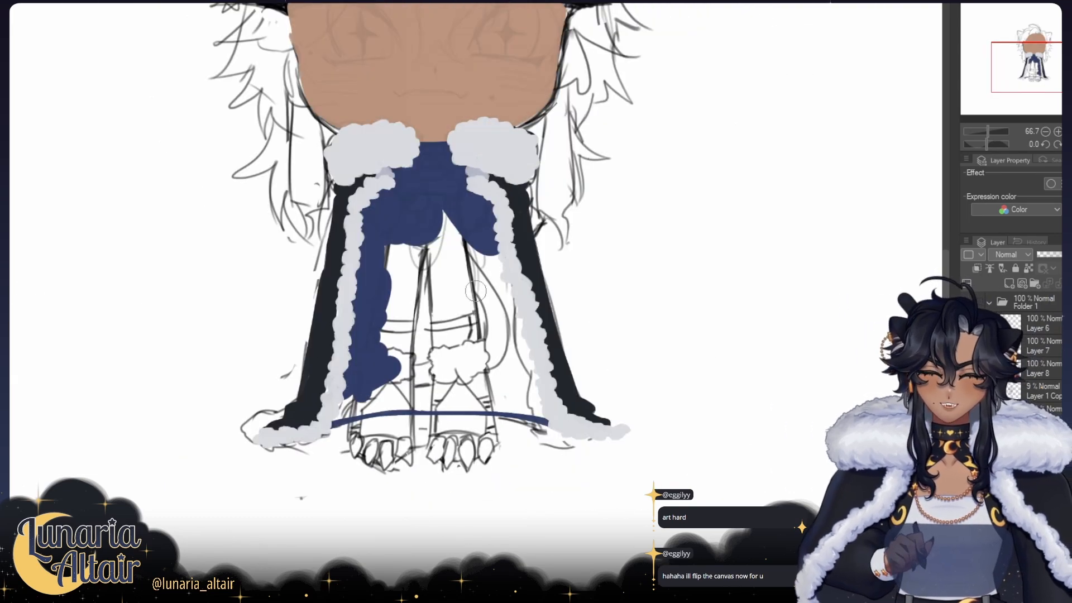
{"action": "mouse_move", "coordinate": [347, 409]}
{"action": "left_mouse_down"}
{"action": "mouse_move", "coordinate": [491, 398]}
{"action": "mouse_move", "coordinate": [382, 406]}
{"action": "mouse_move", "coordinate": [422, 401]}
{"action": "left_mouse_up"}
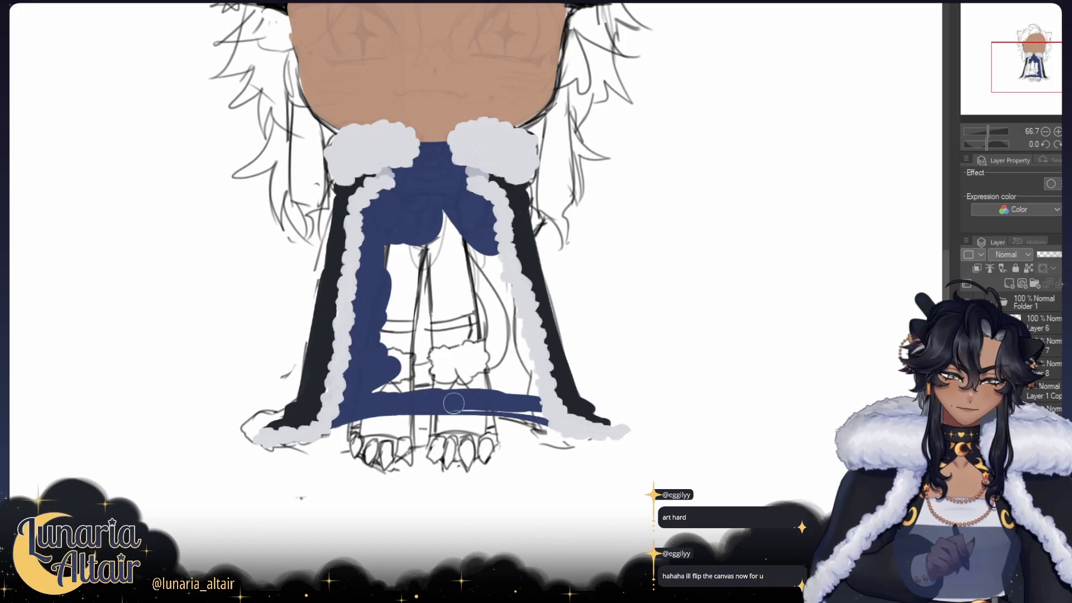
{"action": "left_click_drag", "start_coordinate": [454, 403], "coordinate": [481, 404]}
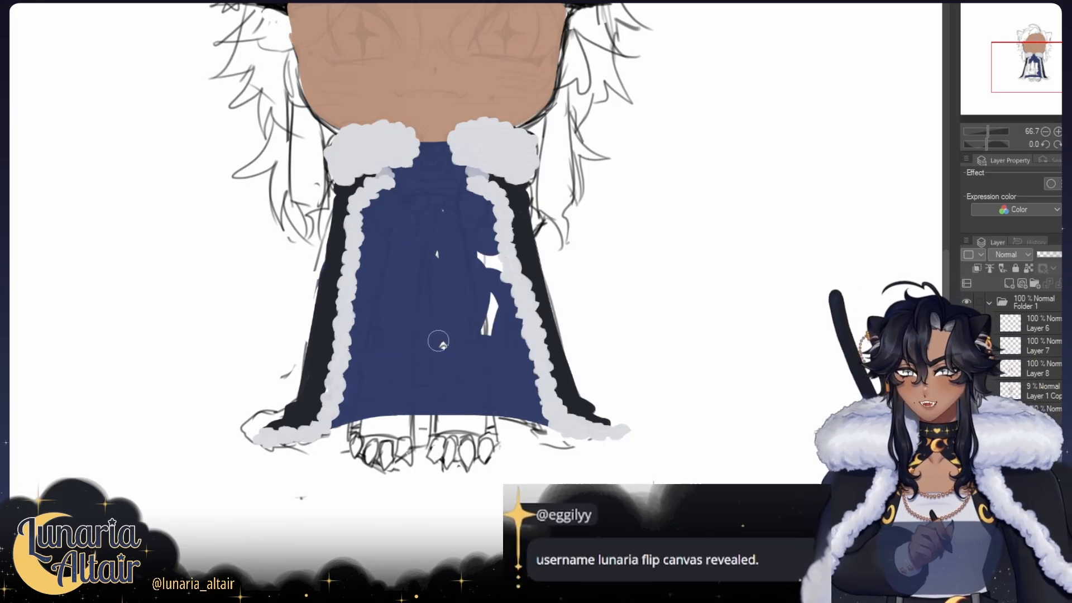
{"action": "mouse_move", "coordinate": [439, 340]}
{"action": "left_mouse_down"}
{"action": "mouse_move", "coordinate": [487, 316]}
{"action": "mouse_move", "coordinate": [464, 250]}
{"action": "left_mouse_up"}
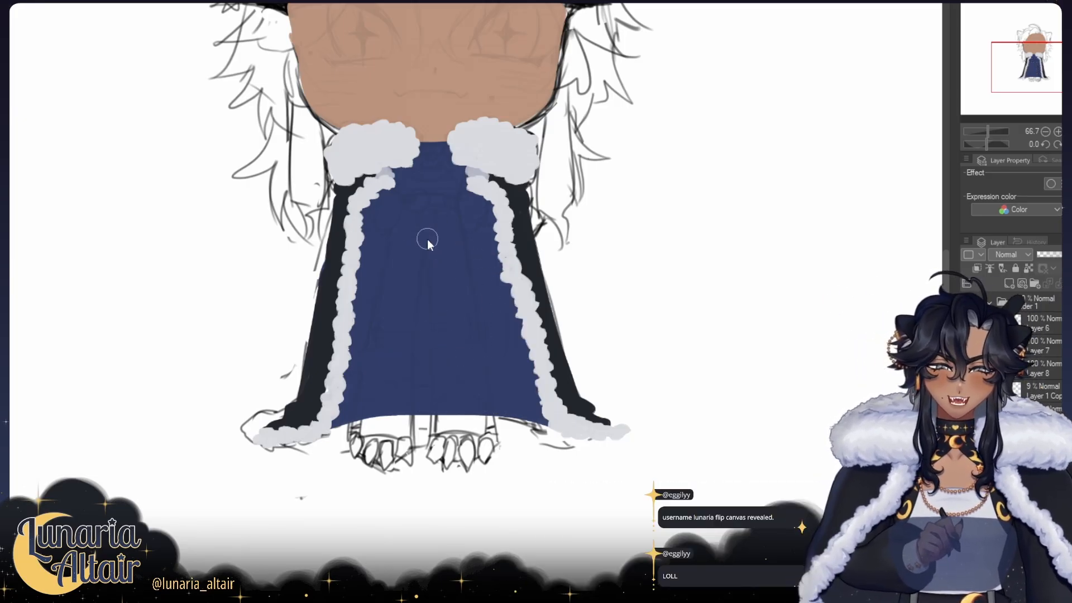
Step: Reshape the navy lining's lower edge in normal view, extending both corners down to the fur trim in a flatter curve
{"action": "key", "text": "h"}
{"action": "left_click_drag", "start_coordinate": [642, 424], "coordinate": [469, 510]}
{"action": "key", "text": "ctrl+z"}
{"action": "mouse_move", "coordinate": [239, 516]}
{"action": "left_mouse_down"}
{"action": "mouse_move", "coordinate": [454, 514]}
{"action": "mouse_move", "coordinate": [241, 515]}
{"action": "left_mouse_up"}
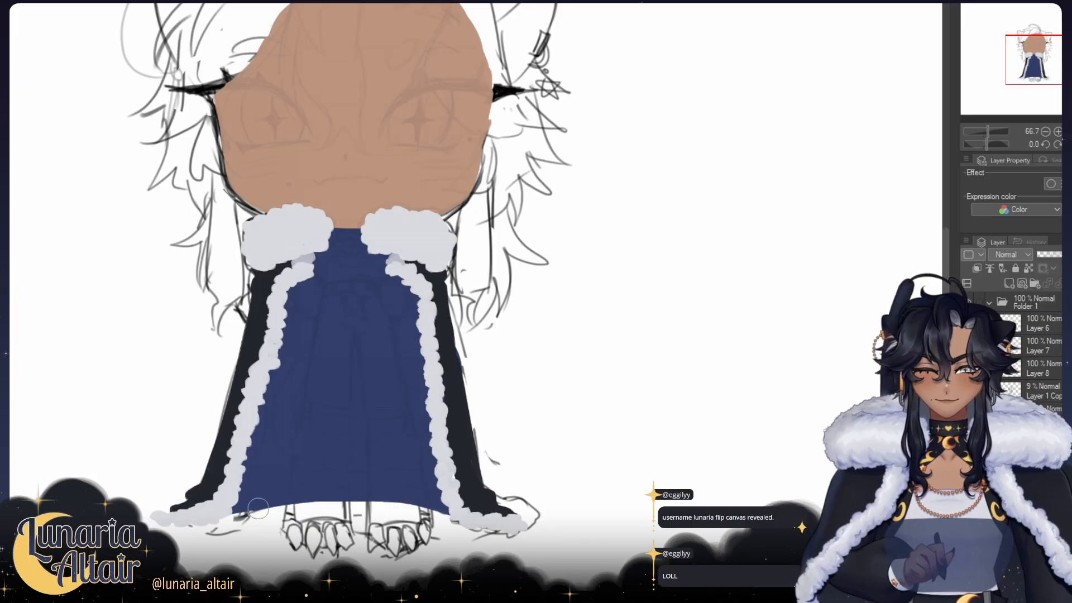
{"action": "key", "text": "ctrl+z"}
{"action": "mouse_move", "coordinate": [447, 515]}
{"action": "left_mouse_down"}
{"action": "mouse_move", "coordinate": [245, 517]}
{"action": "mouse_move", "coordinate": [468, 511]}
{"action": "left_mouse_up"}
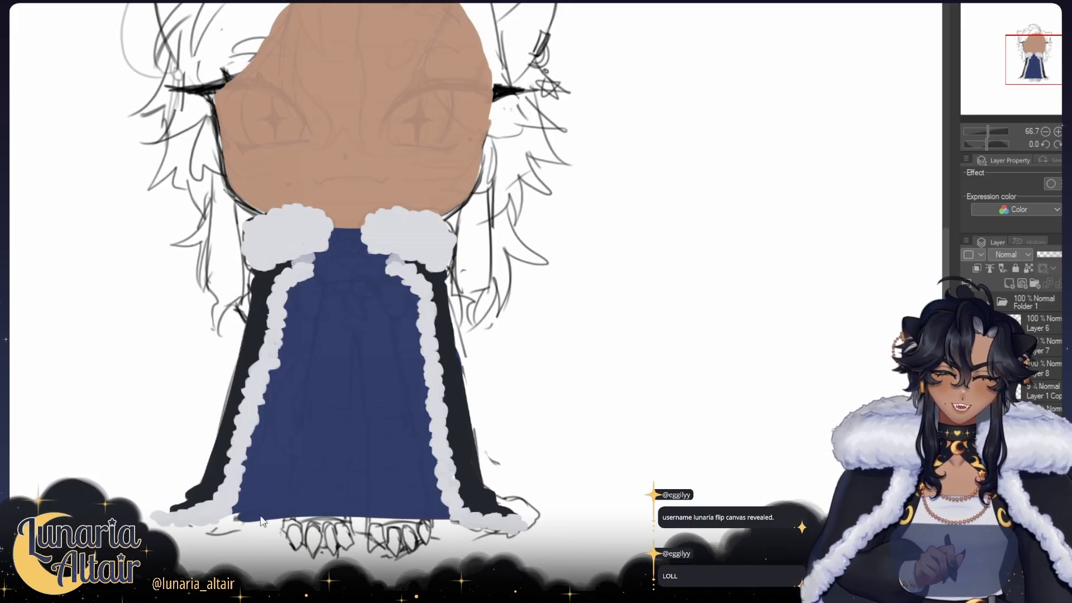
{"action": "key", "text": "ctrl+z"}
{"action": "mouse_move", "coordinate": [244, 511]}
{"action": "left_mouse_down"}
{"action": "mouse_move", "coordinate": [447, 520]}
{"action": "mouse_move", "coordinate": [329, 504]}
{"action": "left_mouse_up"}
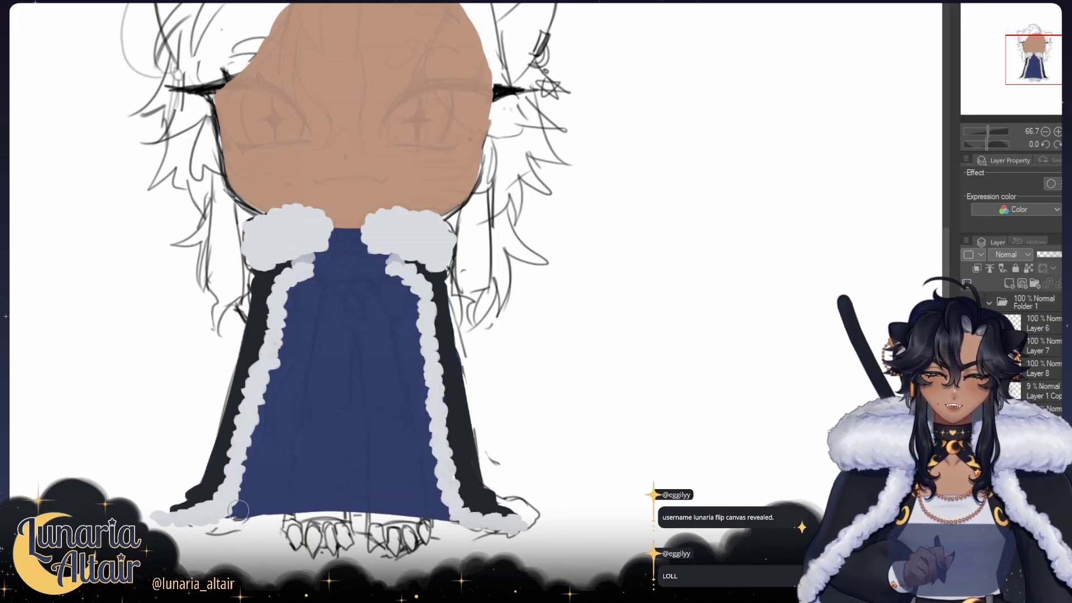
Step: Paint the tan neck and upper chest between the fur collars and add a black choker around the neck
{"action": "left_click_drag", "start_coordinate": [278, 229], "coordinate": [268, 232]}
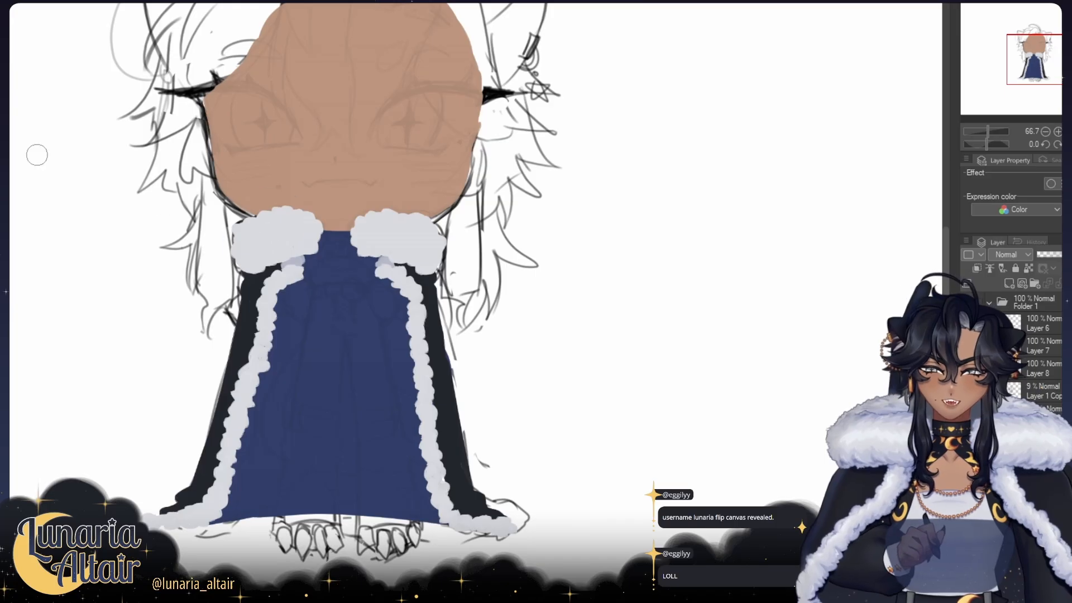
{"action": "scroll", "coordinate": [326, 224], "scroll_direction": "up", "scroll_amount": 3}
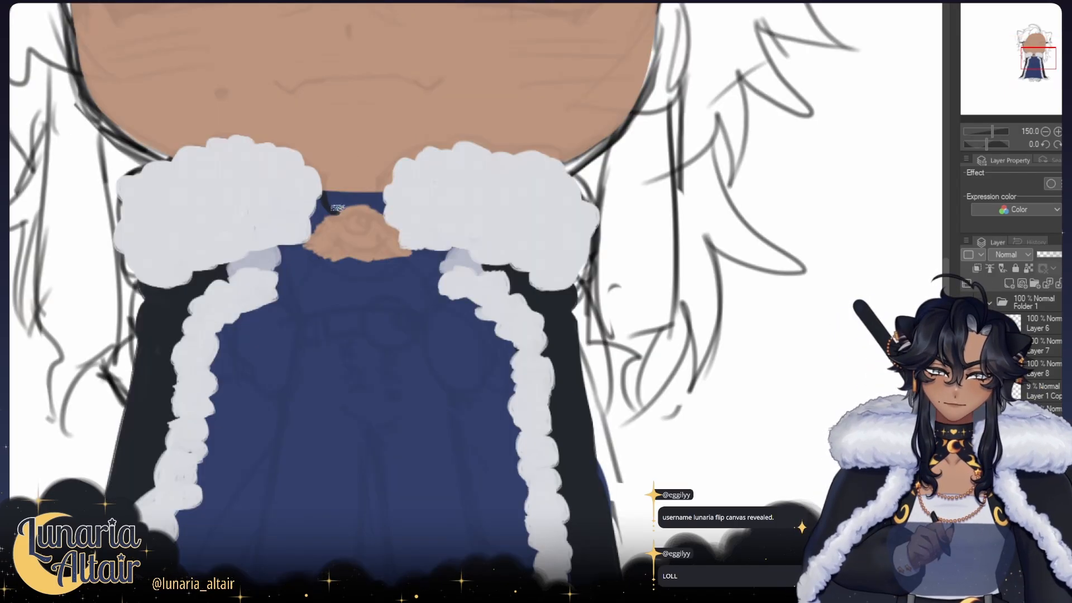
{"action": "left_click_drag", "start_coordinate": [380, 198], "coordinate": [339, 191]}
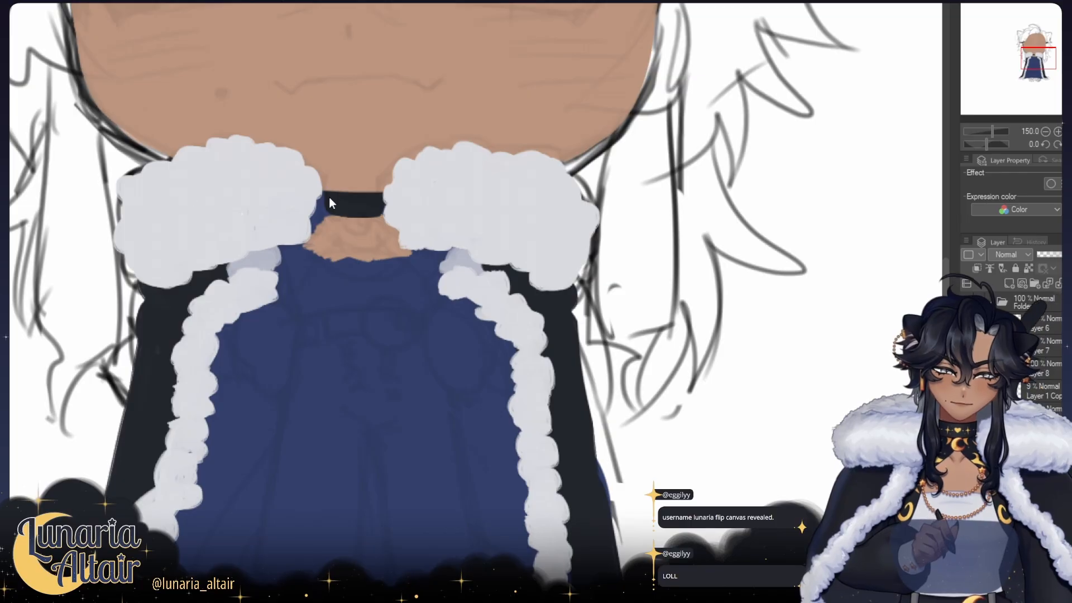
{"action": "left_click_drag", "start_coordinate": [333, 205], "coordinate": [316, 216]}
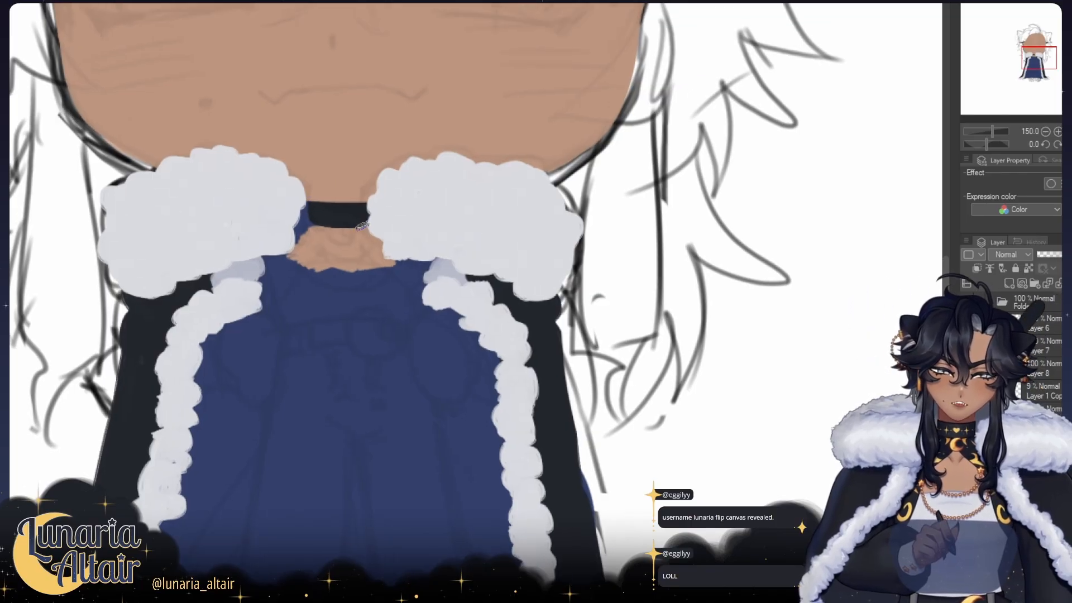
{"action": "left_click_drag", "start_coordinate": [373, 259], "coordinate": [390, 265]}
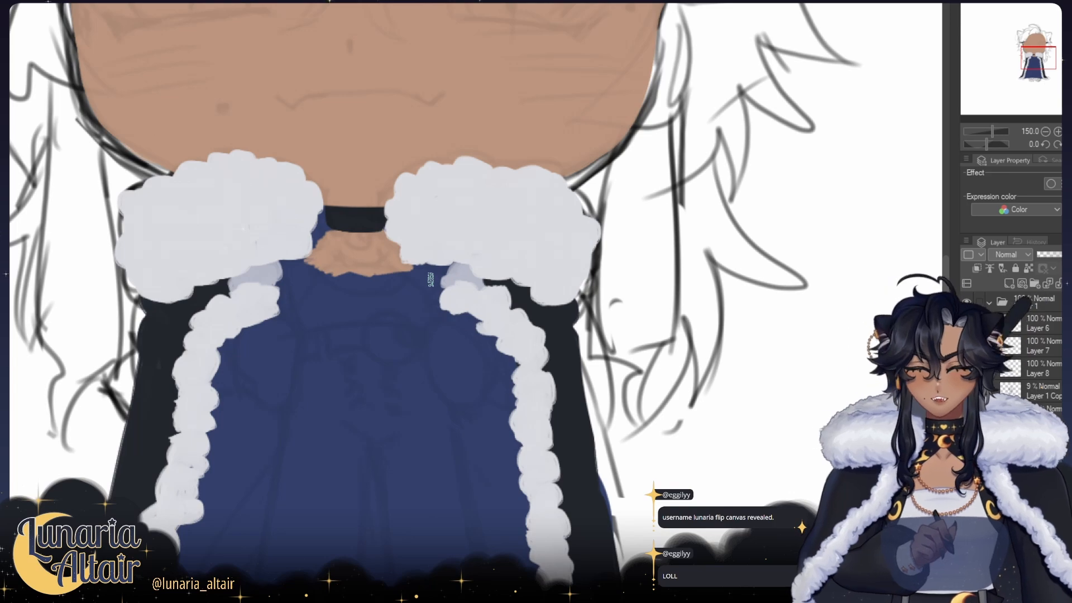
{"action": "left_click_drag", "start_coordinate": [479, 283], "coordinate": [471, 286]}
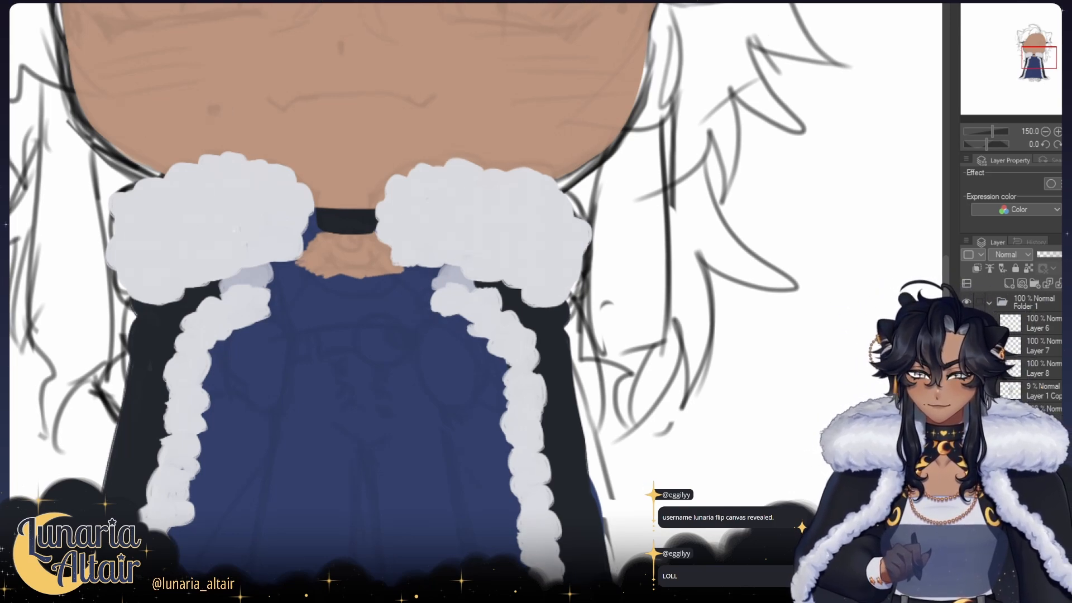
Step: Paint a golden crescent moon pendant below the choker and transform it to adjust its placement
{"action": "mouse_move", "coordinate": [360, 218]}
{"action": "left_mouse_down"}
{"action": "mouse_move", "coordinate": [374, 222]}
{"action": "mouse_move", "coordinate": [358, 246]}
{"action": "mouse_move", "coordinate": [367, 233]}
{"action": "left_mouse_up"}
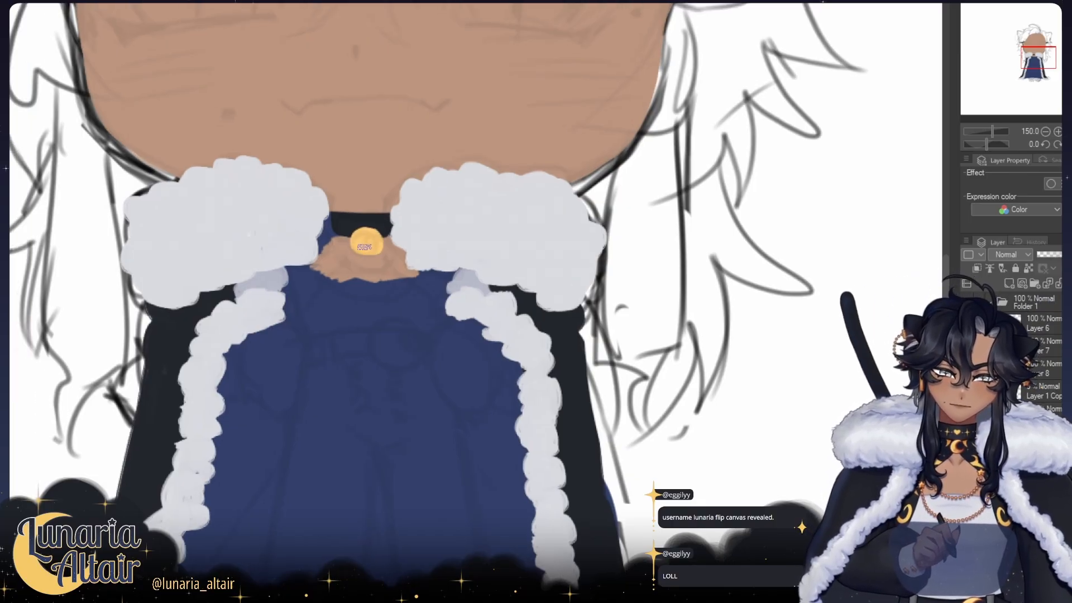
{"action": "left_click_drag", "start_coordinate": [372, 232], "coordinate": [380, 233]}
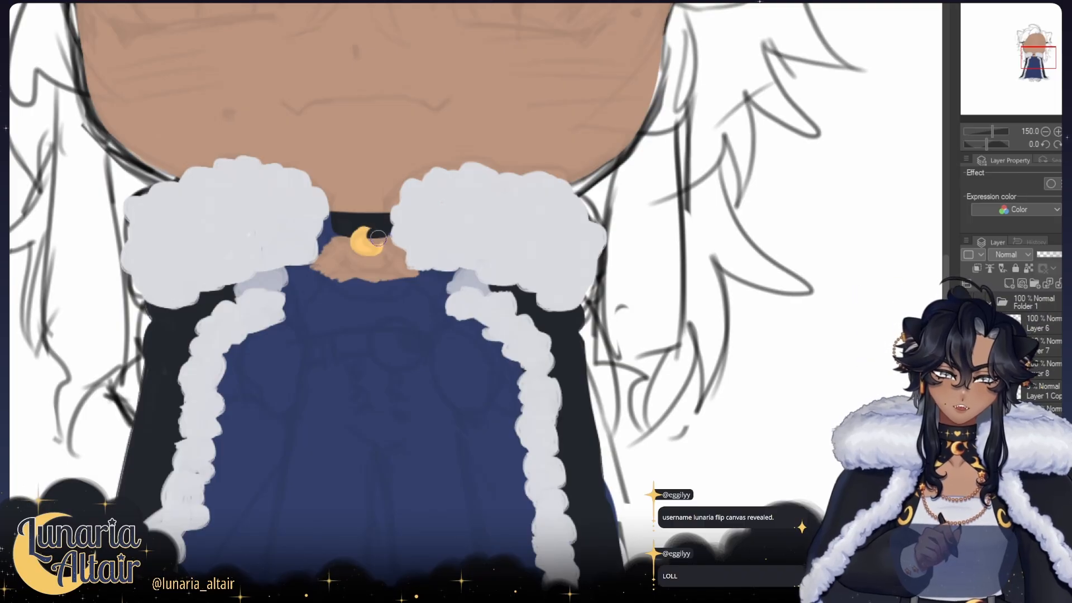
{"action": "mouse_move", "coordinate": [383, 223]}
{"action": "left_mouse_down"}
{"action": "mouse_move", "coordinate": [384, 238]}
{"action": "mouse_move", "coordinate": [384, 229]}
{"action": "left_mouse_up"}
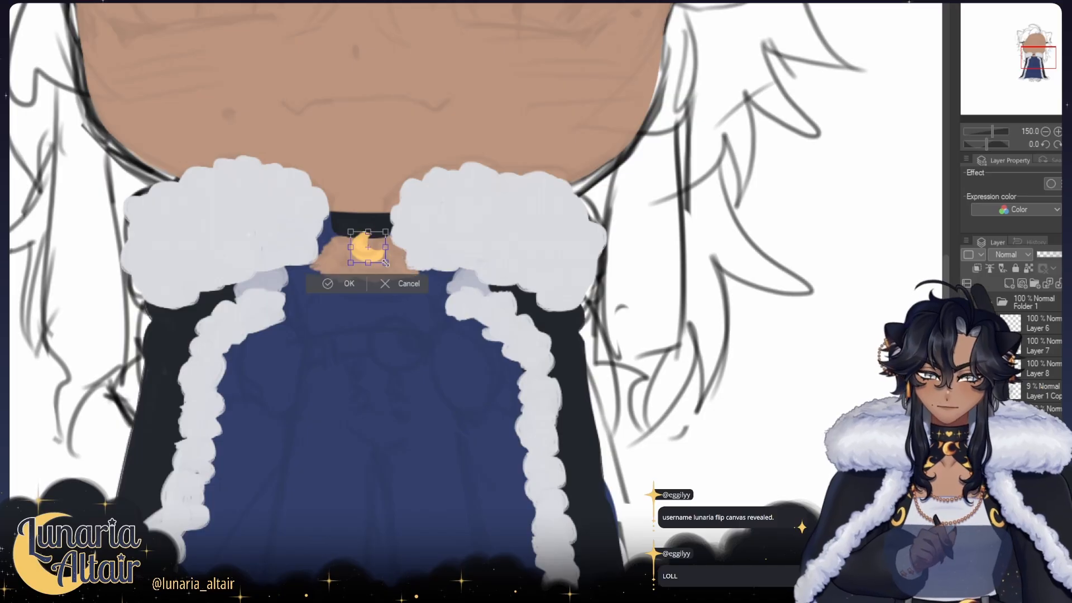
Step: Block in the pale top, black belt with golden crescent buckle, black sleeves, tan hands and grey trousers over the lining
{"action": "scroll", "coordinate": [385, 246], "scroll_direction": "up", "scroll_amount": 3}
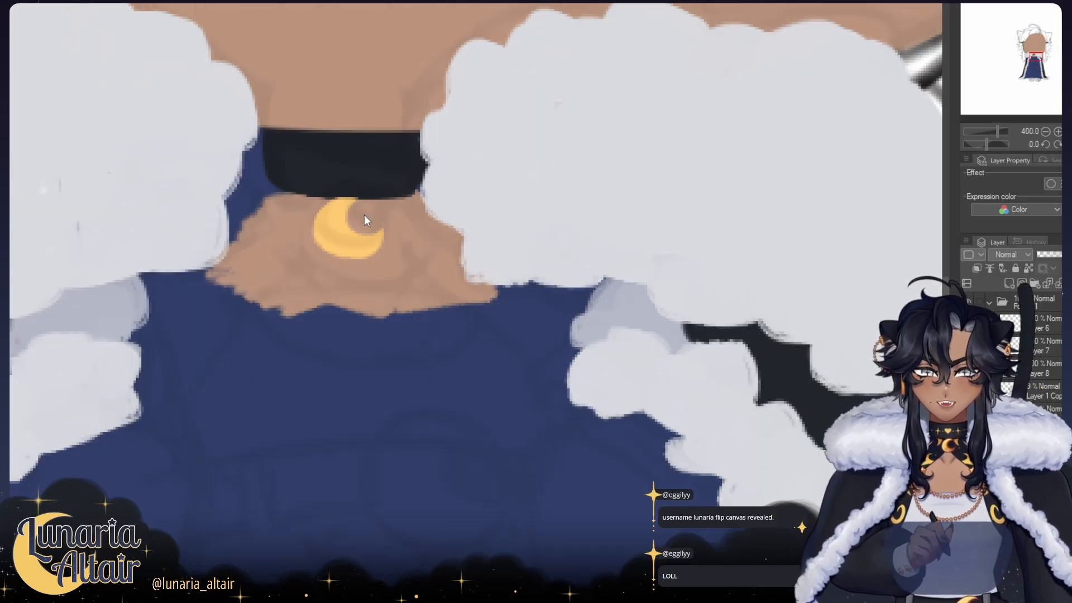
{"action": "mouse_move", "coordinate": [365, 214]}
{"action": "left_mouse_down"}
{"action": "mouse_move", "coordinate": [329, 279]}
{"action": "mouse_move", "coordinate": [369, 299]}
{"action": "mouse_move", "coordinate": [377, 261]}
{"action": "mouse_move", "coordinate": [364, 359]}
{"action": "left_mouse_up"}
{"action": "key", "text": "ctrl+z"}
{"action": "scroll", "coordinate": [299, 275], "scroll_direction": "down", "scroll_amount": 3}
{"action": "key", "text": "ctrl+z"}
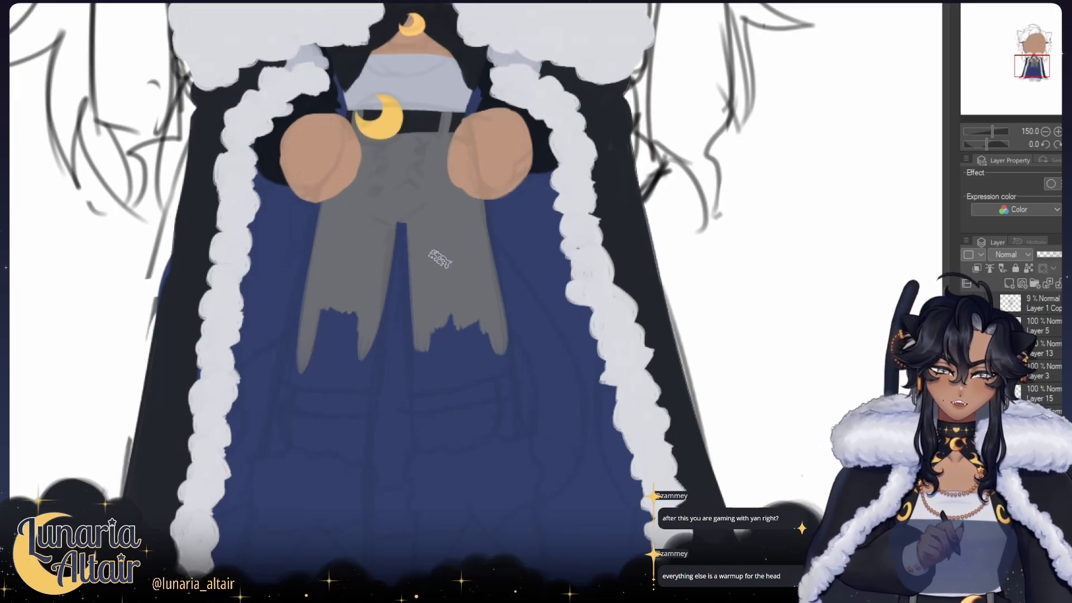
Step: Fill out both grey trouser legs to even lower edges and check their shape in mirrored view
{"action": "key", "text": "h"}
{"action": "left_click_drag", "start_coordinate": [478, 280], "coordinate": [489, 340]}
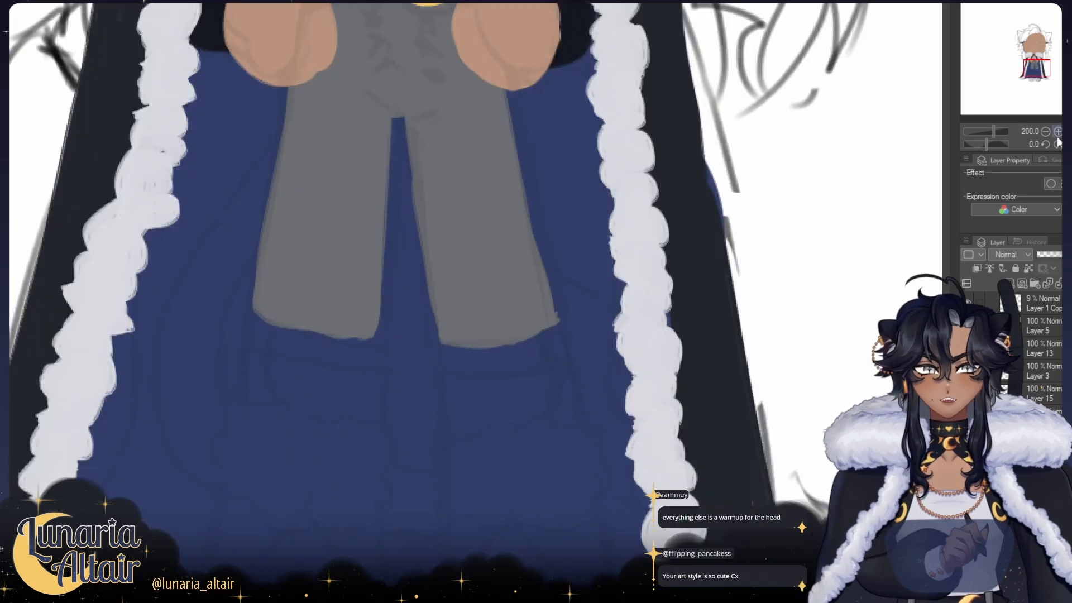
{"action": "left_click", "coordinate": [1047, 133]}
{"action": "left_click", "coordinate": [1047, 133]}
{"action": "left_click", "coordinate": [1047, 133]}
{"action": "mouse_move", "coordinate": [768, 201]}
{"action": "left_mouse_down"}
{"action": "mouse_move", "coordinate": [749, 328]}
{"action": "mouse_move", "coordinate": [741, 215]}
{"action": "left_mouse_up"}
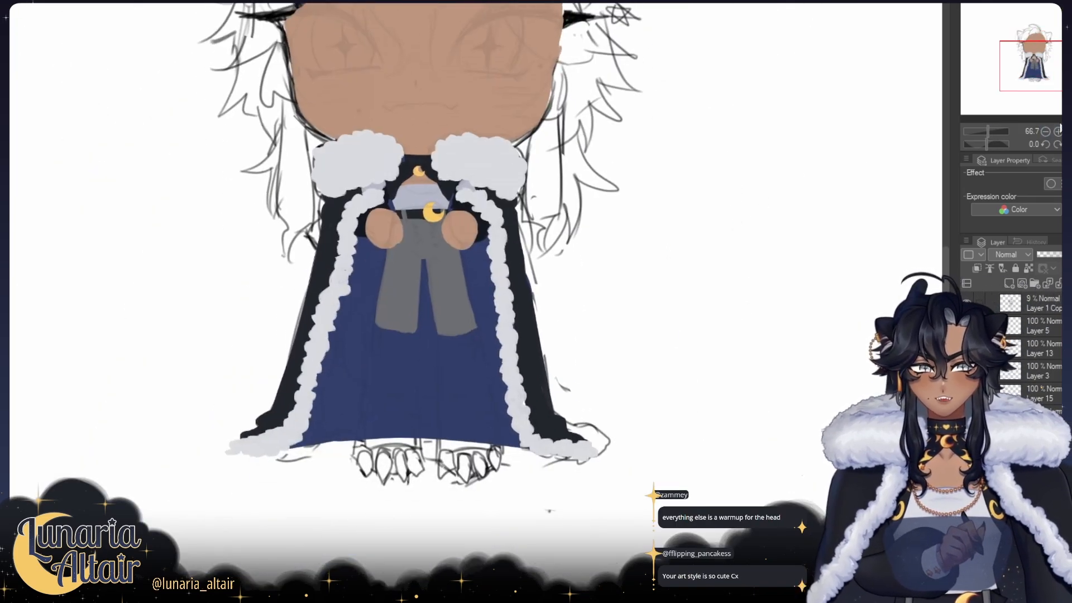
{"action": "left_click", "coordinate": [1058, 132]}
{"action": "left_click", "coordinate": [1058, 132]}
{"action": "left_click", "coordinate": [1058, 132]}
{"action": "mouse_move", "coordinate": [600, 294]}
{"action": "left_mouse_down"}
{"action": "mouse_move", "coordinate": [655, 196]}
{"action": "mouse_move", "coordinate": [646, 167]}
{"action": "left_mouse_up"}
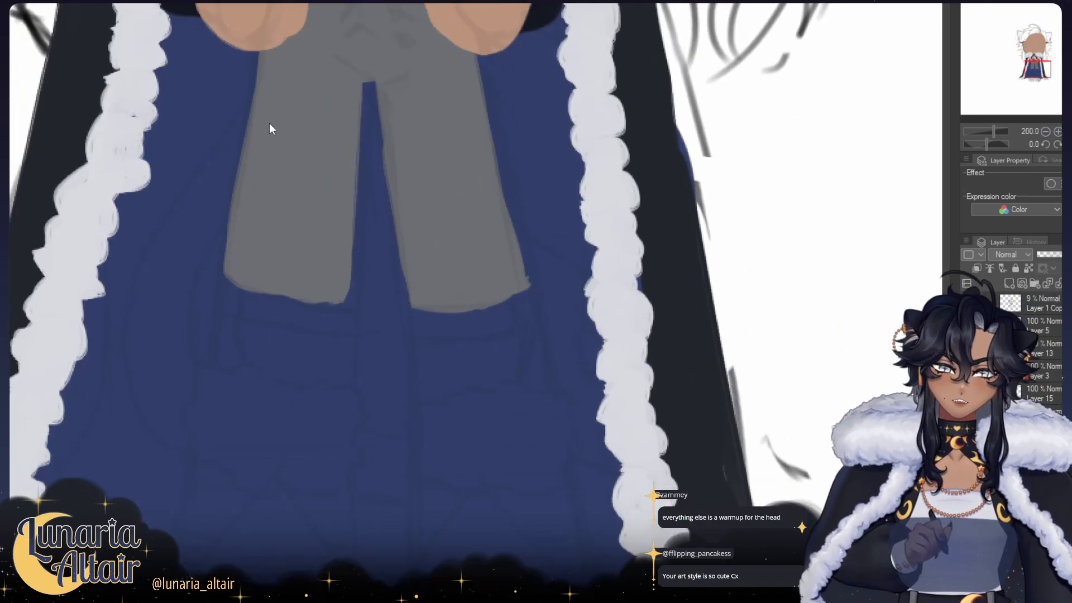
Step: Lengthen the trouser legs, paint pale grey fur cuffs below them and block in both feet in black
{"action": "left_click_drag", "start_coordinate": [262, 144], "coordinate": [371, 276]}
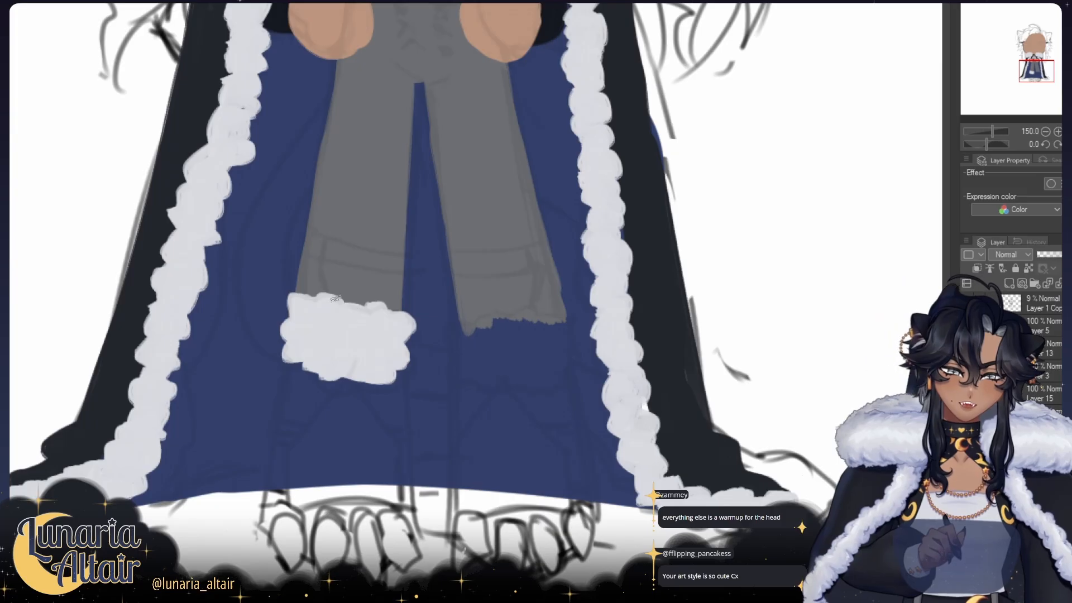
{"action": "mouse_move", "coordinate": [481, 321]}
{"action": "left_mouse_down"}
{"action": "mouse_move", "coordinate": [448, 324]}
{"action": "mouse_move", "coordinate": [466, 319]}
{"action": "mouse_move", "coordinate": [454, 312]}
{"action": "mouse_move", "coordinate": [455, 341]}
{"action": "left_mouse_up"}
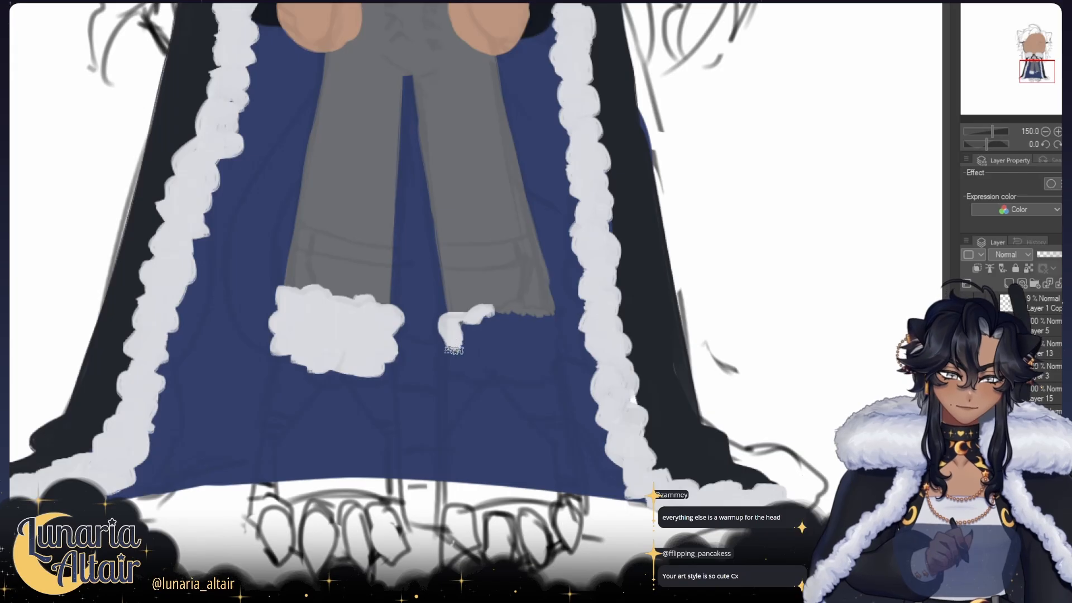
{"action": "key", "text": "ctrl+z"}
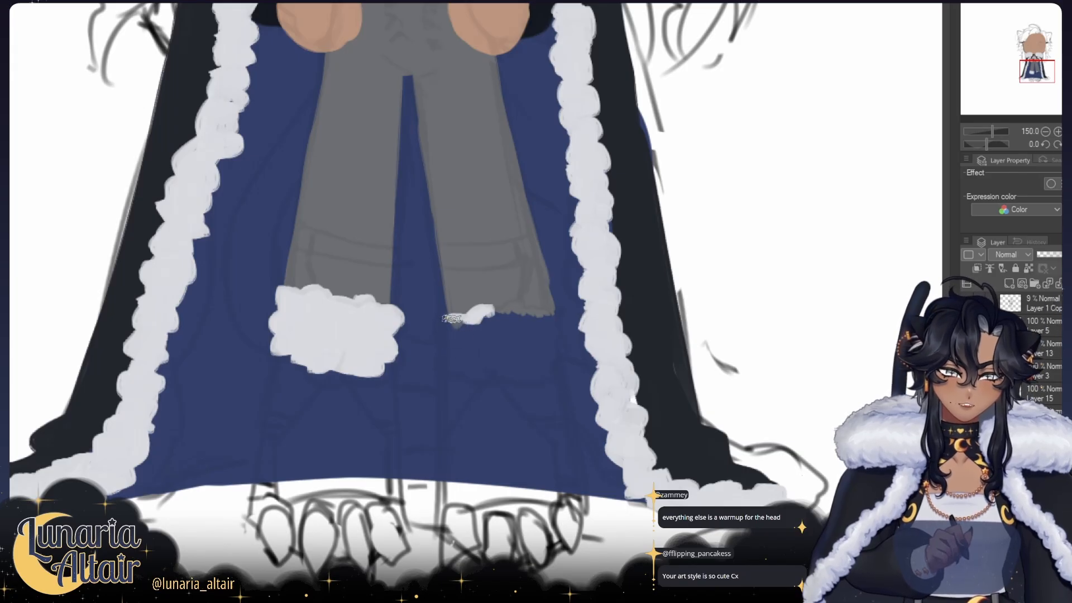
{"action": "mouse_move", "coordinate": [453, 318]}
{"action": "left_mouse_down"}
{"action": "mouse_move", "coordinate": [444, 335]}
{"action": "mouse_move", "coordinate": [473, 329]}
{"action": "mouse_move", "coordinate": [463, 337]}
{"action": "left_mouse_up"}
{"action": "mouse_move", "coordinate": [394, 342]}
{"action": "left_mouse_down"}
{"action": "mouse_move", "coordinate": [375, 329]}
{"action": "mouse_move", "coordinate": [393, 340]}
{"action": "mouse_move", "coordinate": [385, 357]}
{"action": "mouse_move", "coordinate": [388, 334]}
{"action": "mouse_move", "coordinate": [382, 347]}
{"action": "mouse_move", "coordinate": [374, 335]}
{"action": "mouse_move", "coordinate": [367, 344]}
{"action": "mouse_move", "coordinate": [381, 366]}
{"action": "left_mouse_up"}
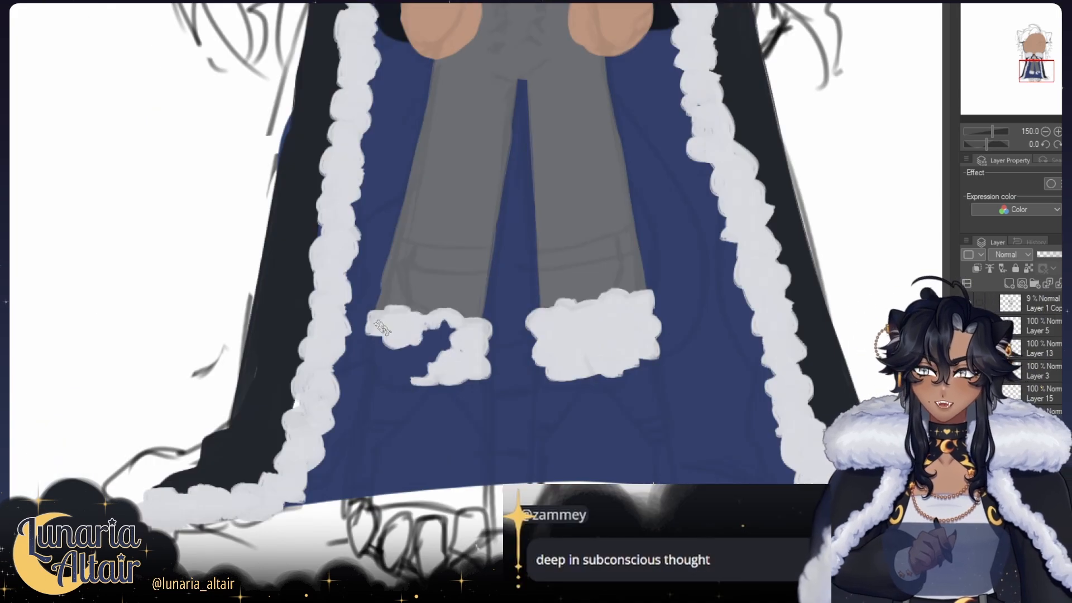
{"action": "key", "text": "ctrl+z"}
{"action": "key", "text": "ctrl+z"}
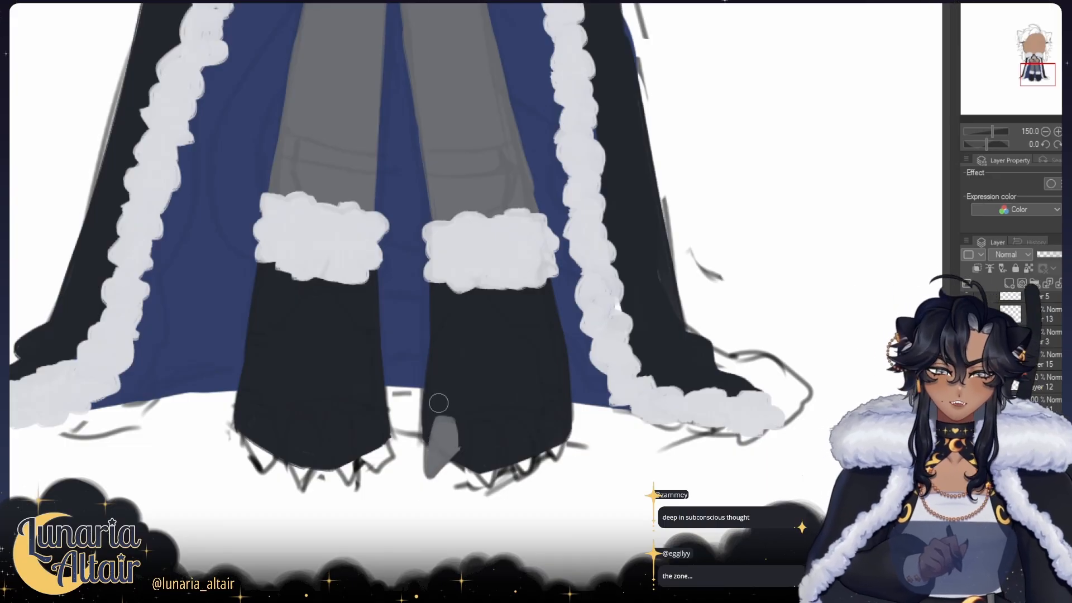
Step: Paint four pointed grey claws along the toes of the foot nearer the cape's wider trailing hem
{"action": "left_click_drag", "start_coordinate": [460, 431], "coordinate": [485, 392]}
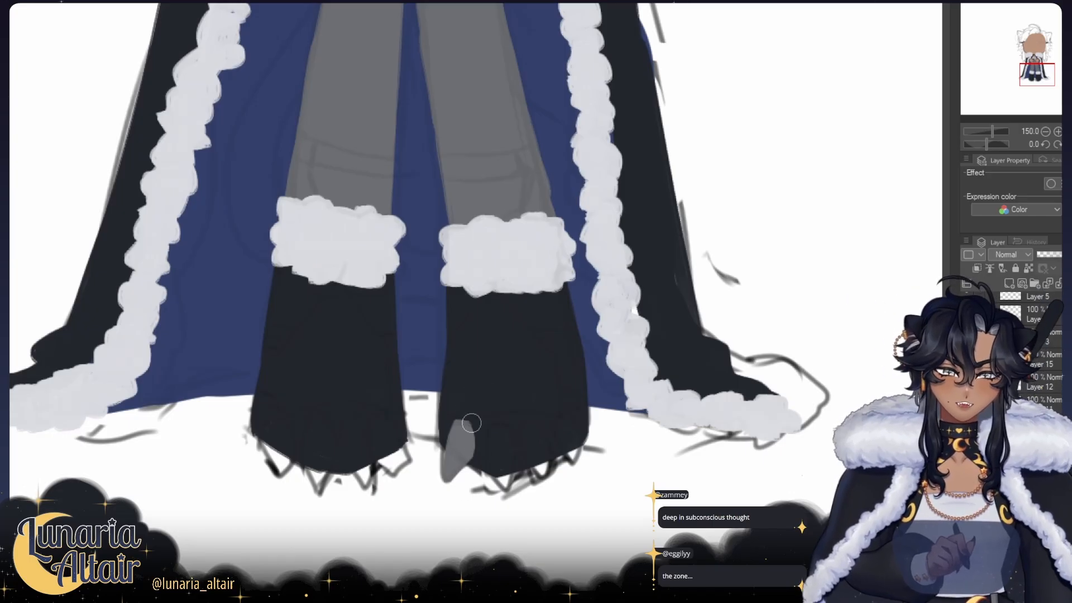
{"action": "mouse_move", "coordinate": [519, 435]}
{"action": "left_mouse_down"}
{"action": "mouse_move", "coordinate": [528, 437]}
{"action": "mouse_move", "coordinate": [502, 416]}
{"action": "mouse_move", "coordinate": [477, 435]}
{"action": "mouse_move", "coordinate": [509, 490]}
{"action": "left_mouse_up"}
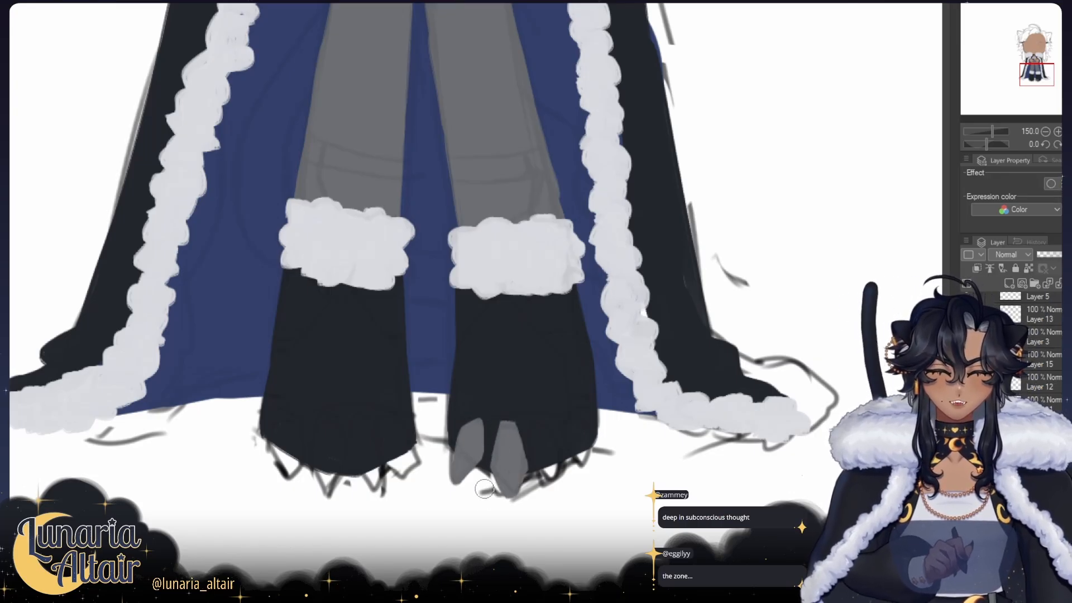
{"action": "mouse_move", "coordinate": [521, 424]}
{"action": "left_mouse_down"}
{"action": "mouse_move", "coordinate": [529, 461]}
{"action": "mouse_move", "coordinate": [515, 444]}
{"action": "mouse_move", "coordinate": [528, 421]}
{"action": "left_mouse_up"}
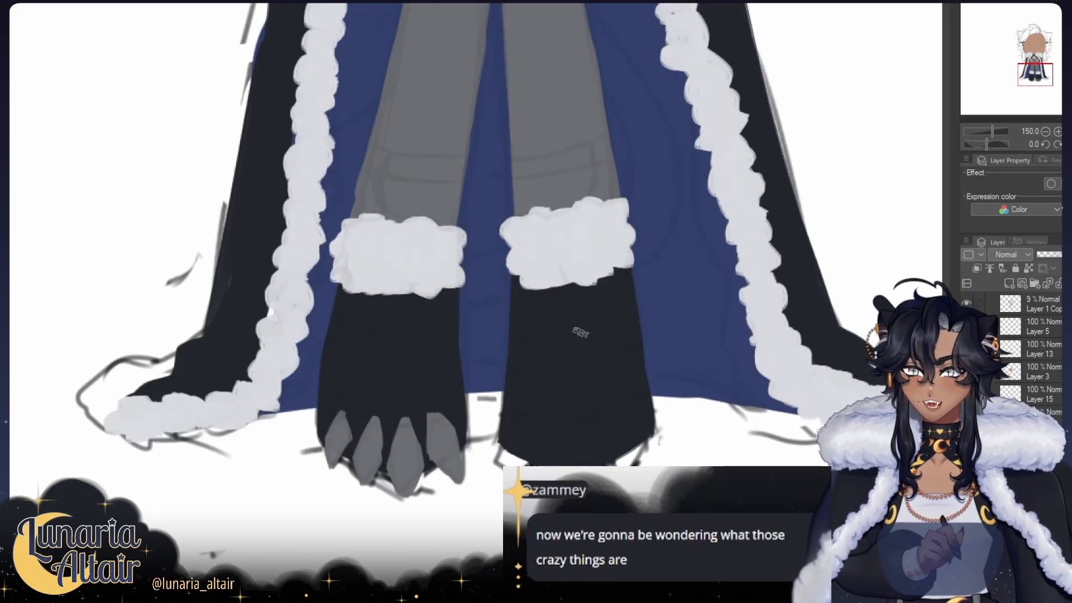
Step: Paint the inner pointed grey claw on the second foot and trim its edges, comparing both feet in mirrored view
{"action": "key", "text": "h"}
{"action": "key", "text": "h"}
{"action": "mouse_move", "coordinate": [490, 374]}
{"action": "left_mouse_down"}
{"action": "mouse_move", "coordinate": [478, 402]}
{"action": "mouse_move", "coordinate": [473, 390]}
{"action": "mouse_move", "coordinate": [473, 441]}
{"action": "mouse_move", "coordinate": [470, 393]}
{"action": "mouse_move", "coordinate": [478, 431]}
{"action": "mouse_move", "coordinate": [491, 378]}
{"action": "left_mouse_up"}
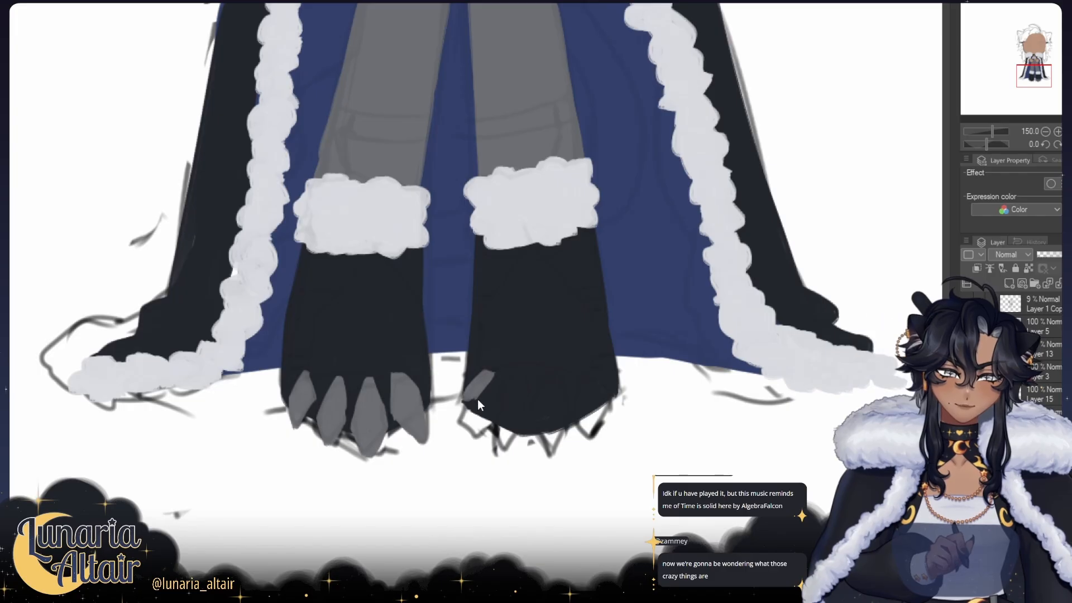
{"action": "key", "text": "ctrl+z"}
{"action": "key", "text": "ctrl+z"}
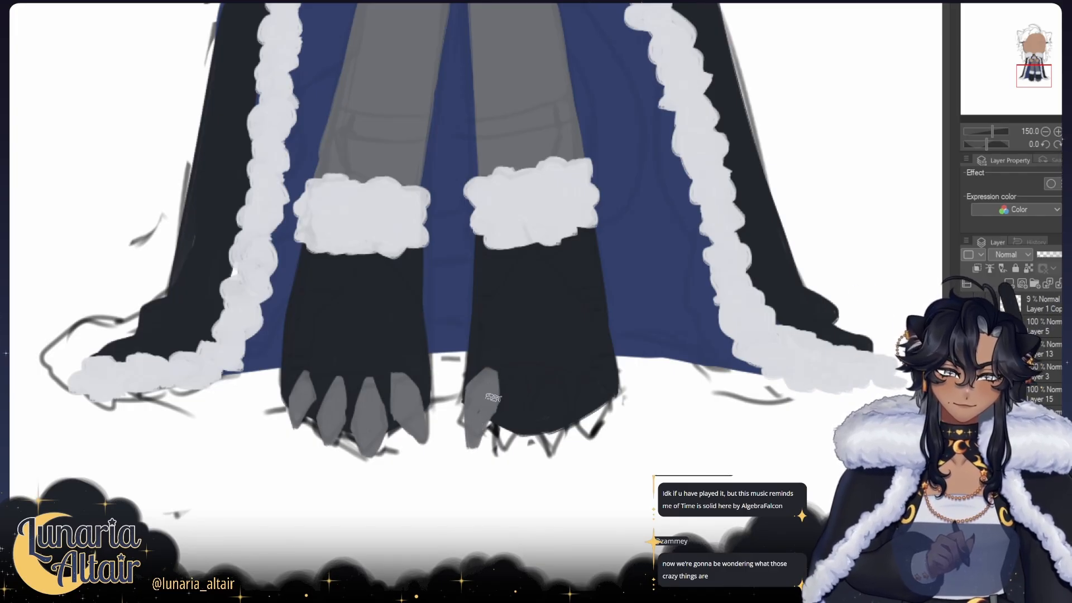
{"action": "key", "text": "e"}
{"action": "left_click_drag", "start_coordinate": [481, 450], "coordinate": [503, 386]}
{"action": "key", "text": "ctrl+z"}
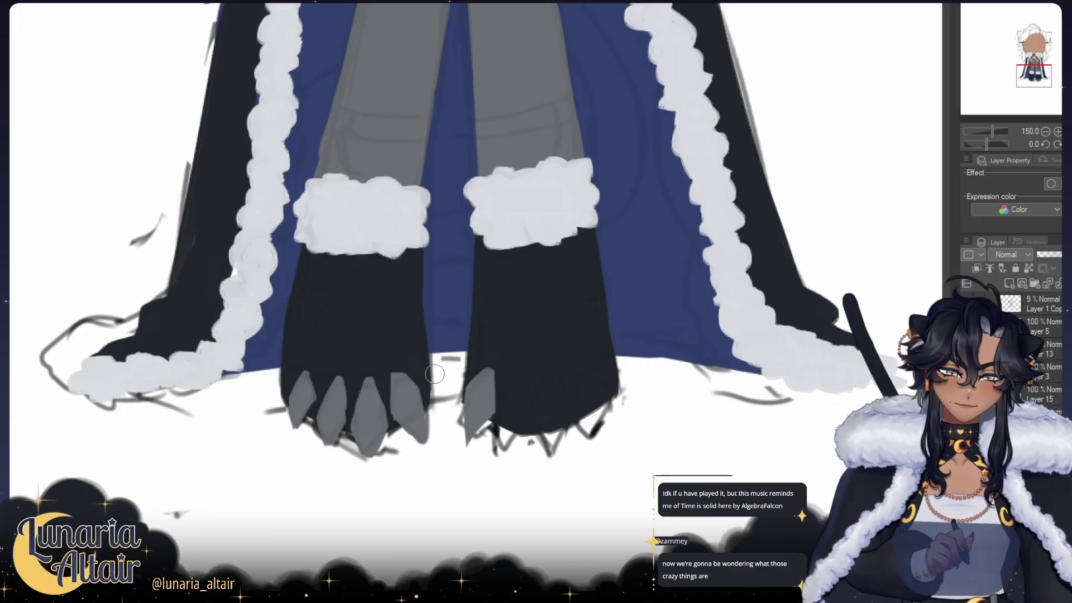
{"action": "key", "text": "h"}
{"action": "left_click_drag", "start_coordinate": [544, 404], "coordinate": [472, 396]}
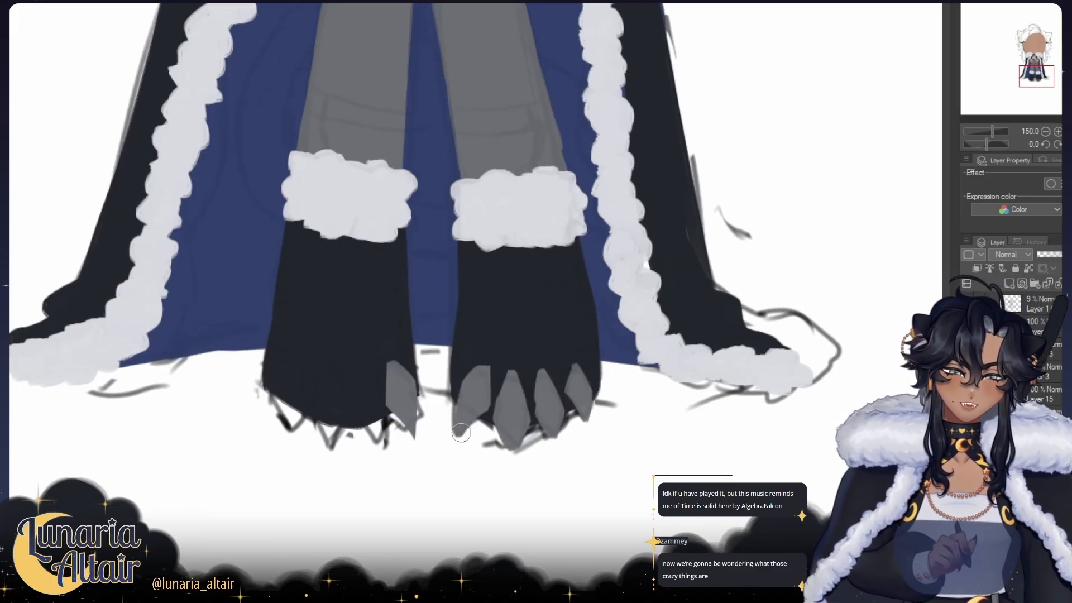
{"action": "key", "text": "h"}
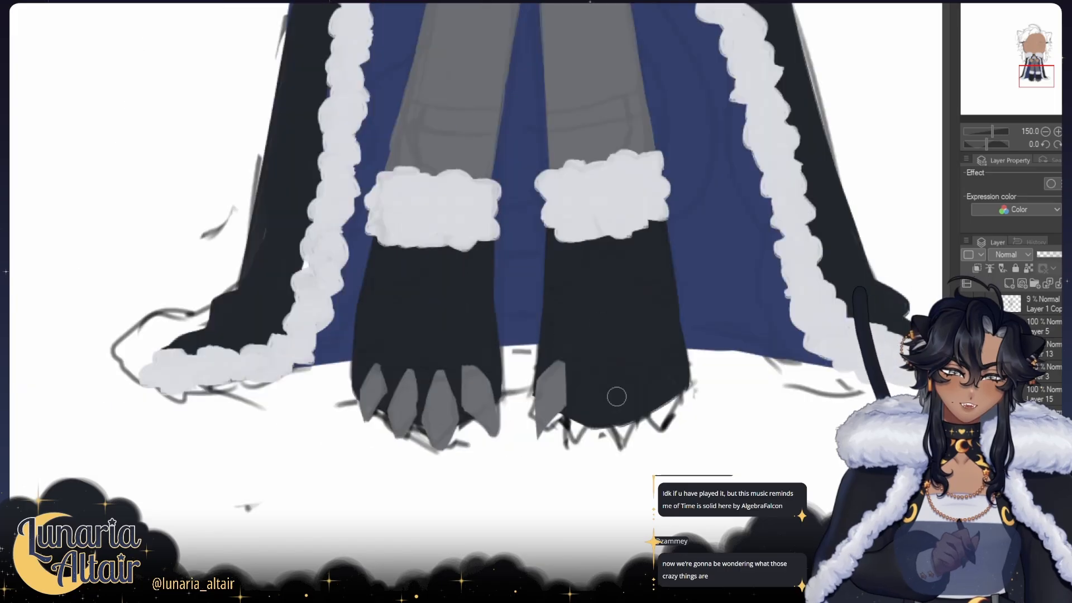
Step: Paint the remaining three pointed grey claws along the second foot's toes and sharpen their tips
{"action": "mouse_move", "coordinate": [615, 396]}
{"action": "left_mouse_down"}
{"action": "mouse_move", "coordinate": [488, 403]}
{"action": "mouse_move", "coordinate": [505, 382]}
{"action": "mouse_move", "coordinate": [497, 422]}
{"action": "mouse_move", "coordinate": [496, 413]}
{"action": "mouse_move", "coordinate": [511, 420]}
{"action": "mouse_move", "coordinate": [506, 385]}
{"action": "mouse_move", "coordinate": [511, 416]}
{"action": "mouse_move", "coordinate": [515, 380]}
{"action": "left_mouse_up"}
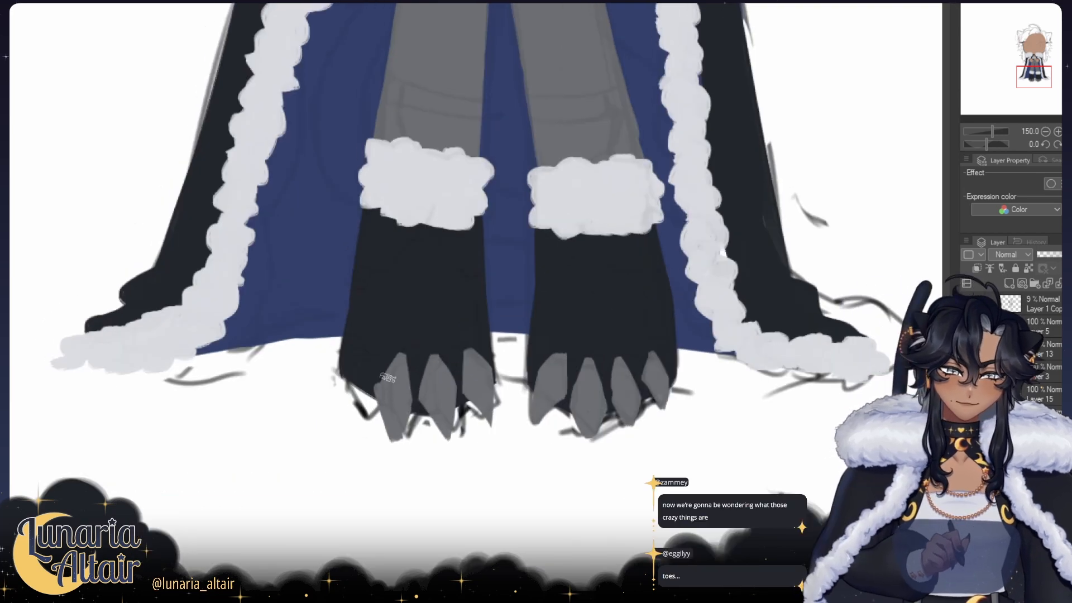
{"action": "left_click_drag", "start_coordinate": [368, 388], "coordinate": [401, 463]}
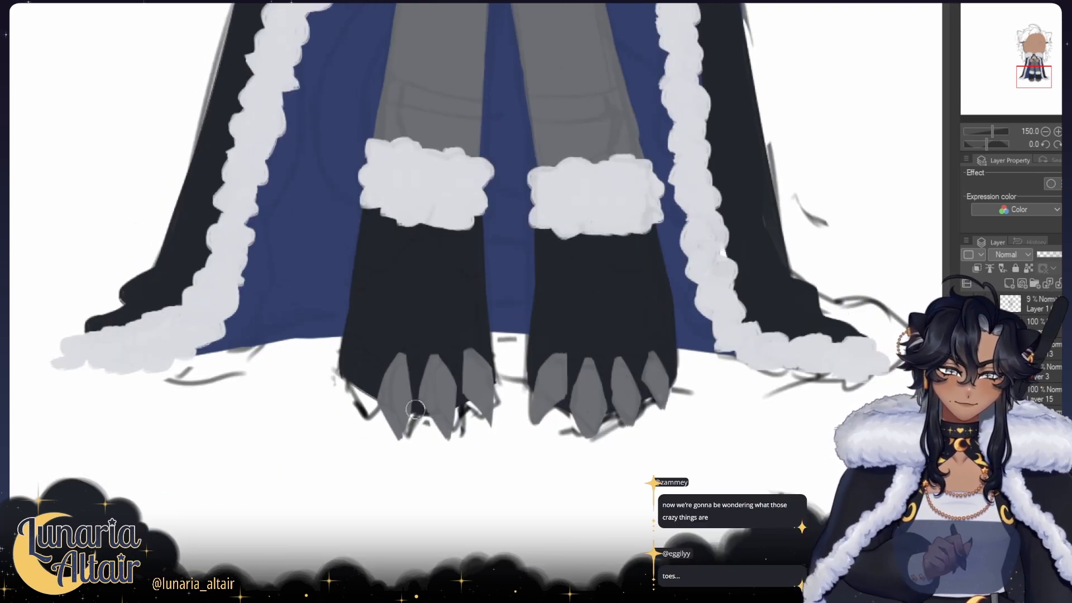
{"action": "left_click_drag", "start_coordinate": [415, 409], "coordinate": [406, 438]}
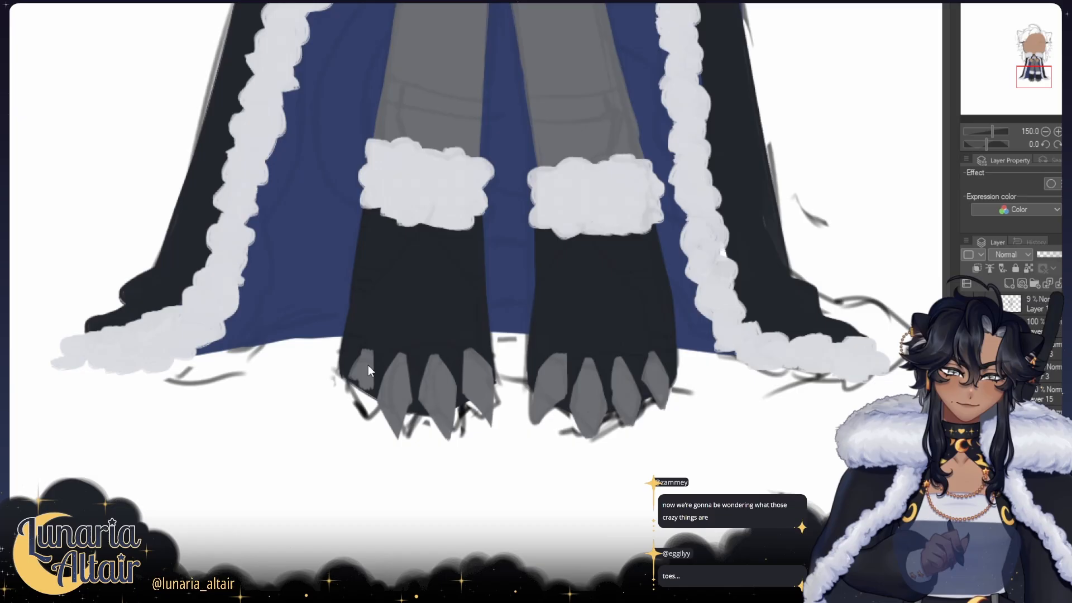
{"action": "mouse_move", "coordinate": [368, 351]}
{"action": "left_mouse_down"}
{"action": "mouse_move", "coordinate": [366, 391]}
{"action": "mouse_move", "coordinate": [366, 355]}
{"action": "mouse_move", "coordinate": [352, 393]}
{"action": "mouse_move", "coordinate": [349, 375]}
{"action": "mouse_move", "coordinate": [358, 426]}
{"action": "left_mouse_up"}
{"action": "key", "text": "ctrl+z"}
{"action": "key", "text": "ctrl+z"}
{"action": "left_click_drag", "start_coordinate": [355, 382], "coordinate": [357, 423]}
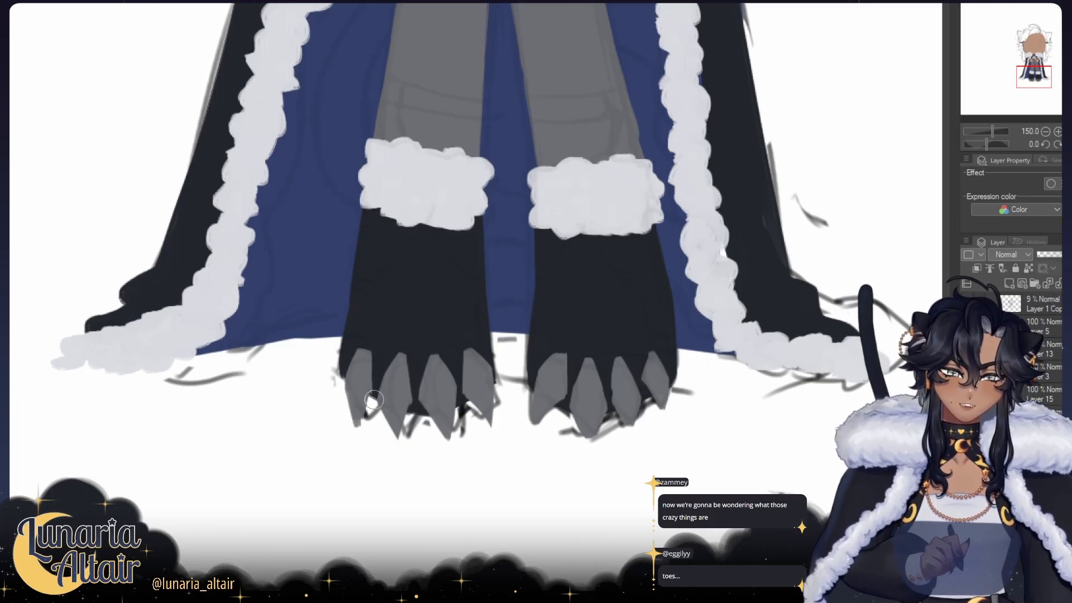
{"action": "key", "text": "h"}
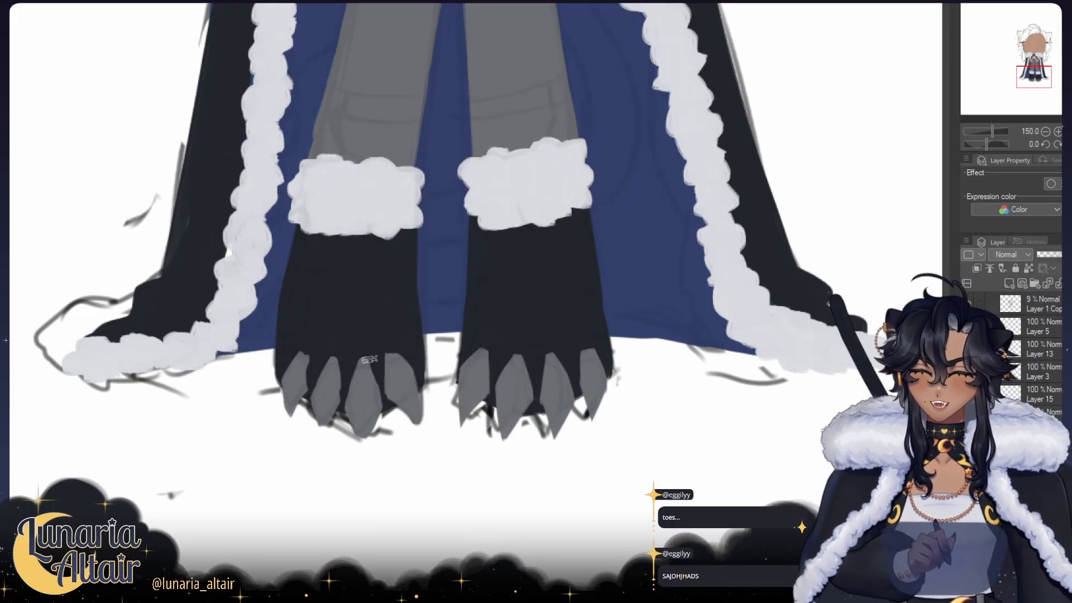
Step: Add pointed grey plates and white bands to both feet, and black straps around the trouser legs above the fur cuffs
{"action": "left_click_drag", "start_coordinate": [370, 359], "coordinate": [363, 376]}
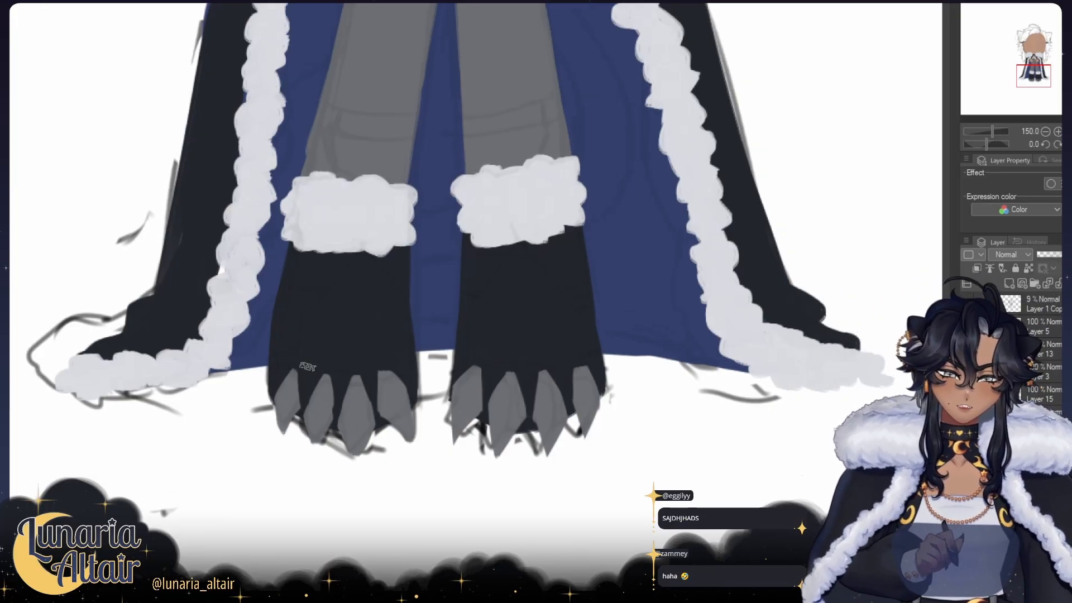
{"action": "mouse_move", "coordinate": [273, 375]}
{"action": "left_mouse_down"}
{"action": "mouse_move", "coordinate": [416, 380]}
{"action": "mouse_move", "coordinate": [385, 373]}
{"action": "left_mouse_up"}
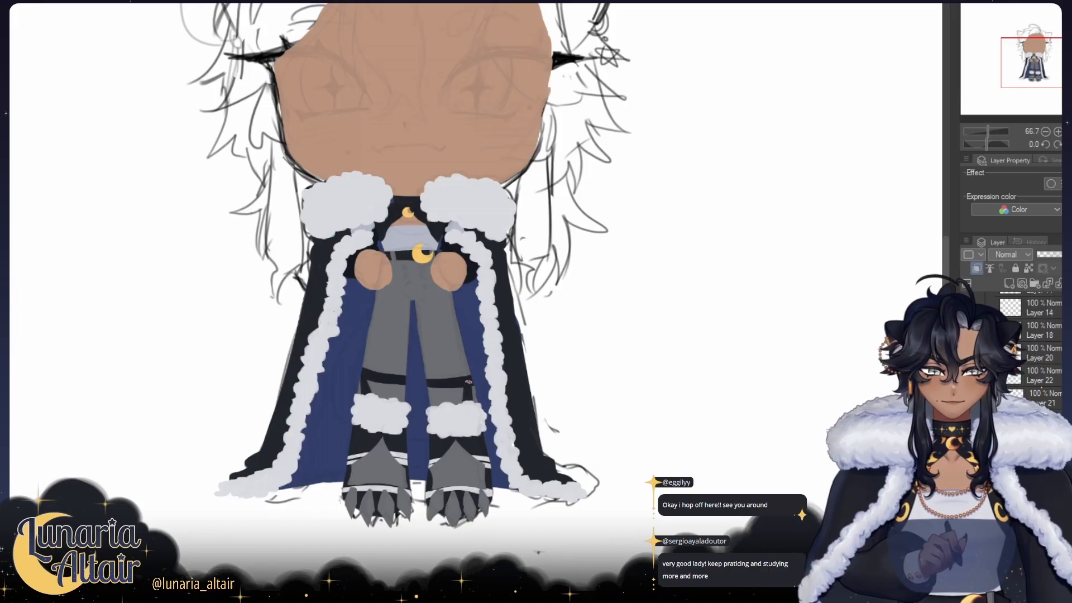
{"action": "scroll", "coordinate": [558, 352], "scroll_direction": "up", "scroll_amount": 3}
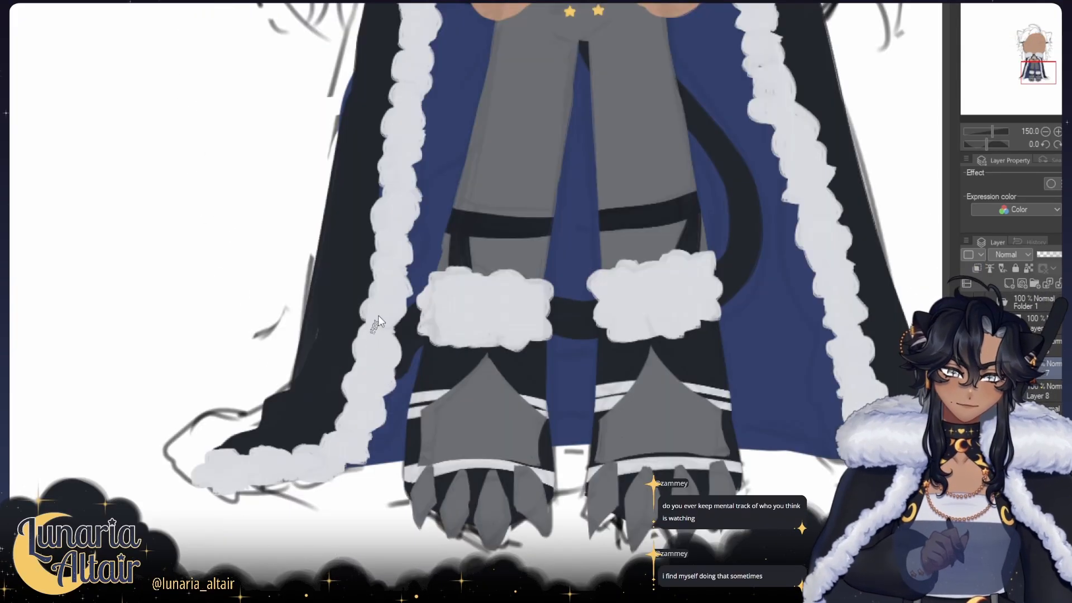
Step: Add two columns of golden star buttons to the trousers and a curved black tail behind the legs
{"action": "key", "text": "h"}
{"action": "left_click_drag", "start_coordinate": [572, 338], "coordinate": [596, 357]}
{"action": "key", "text": "h"}
{"action": "key", "text": "h"}
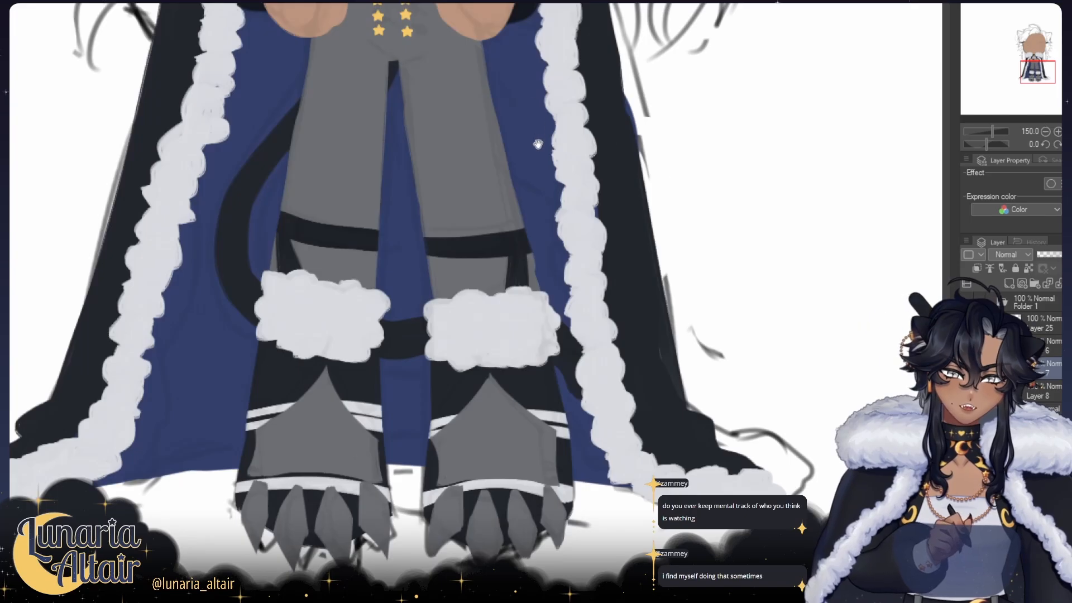
Step: Touch up the fluffy fur trim along the cape's front edges and check the whole outfit in mirrored view
{"action": "left_click_drag", "start_coordinate": [538, 144], "coordinate": [554, 244]}
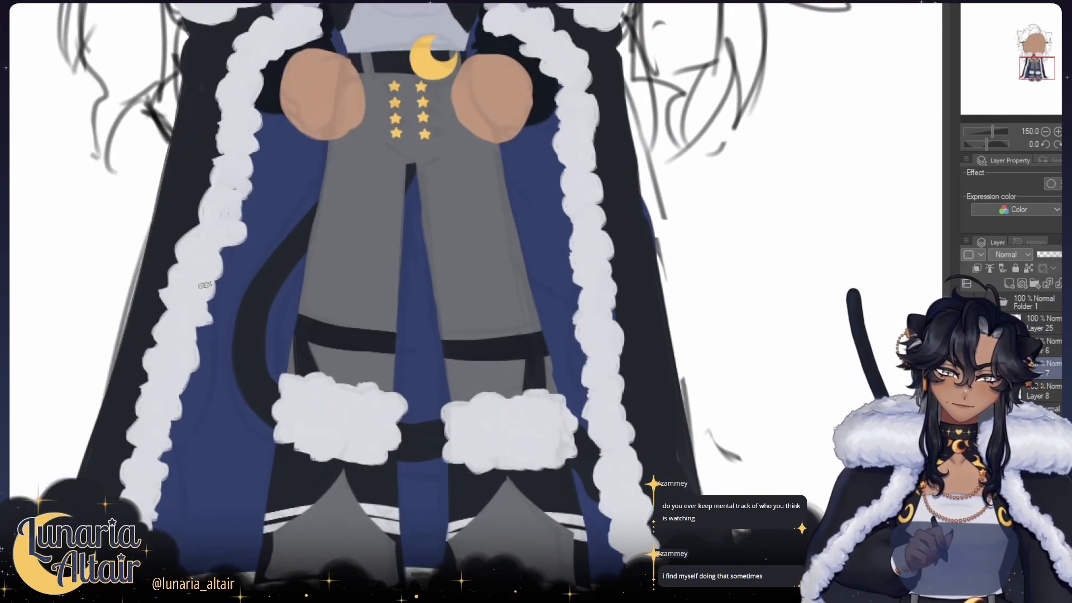
{"action": "left_click_drag", "start_coordinate": [202, 238], "coordinate": [372, 228]}
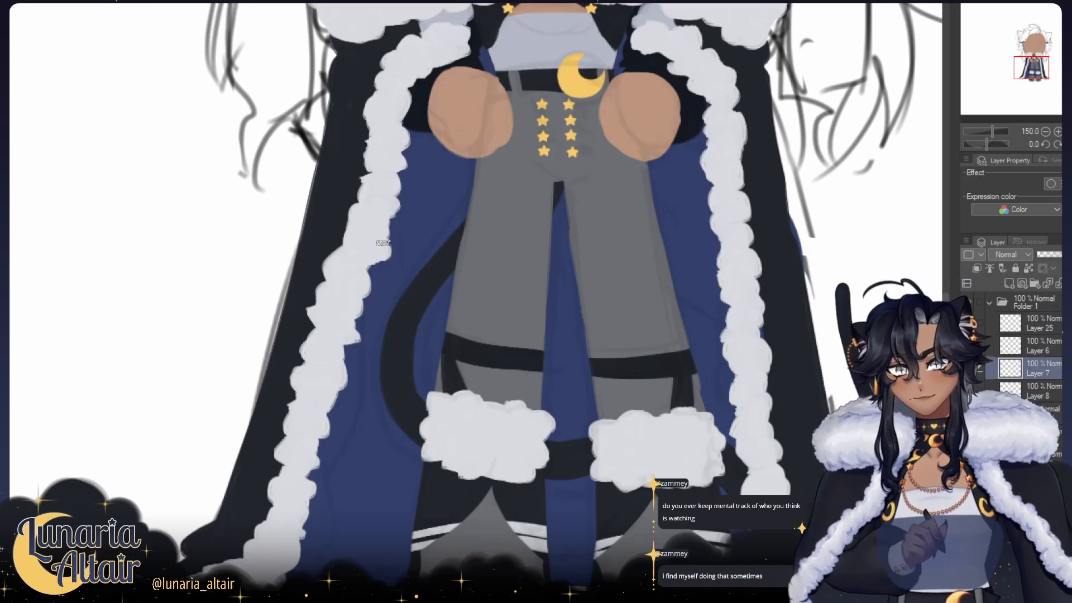
{"action": "key", "text": "h"}
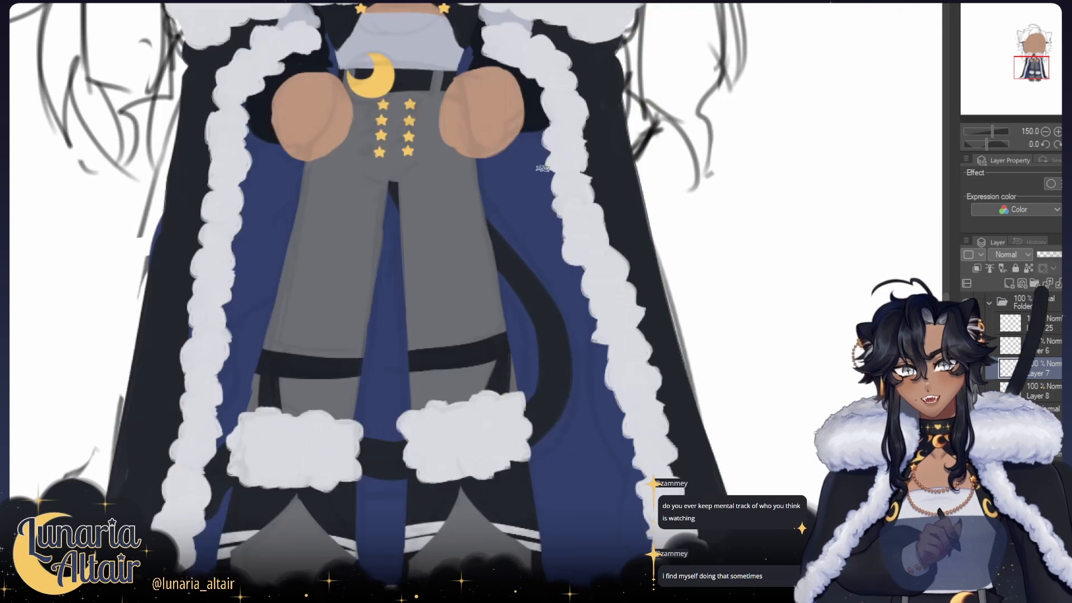
{"action": "left_click_drag", "start_coordinate": [284, 234], "coordinate": [332, 251]}
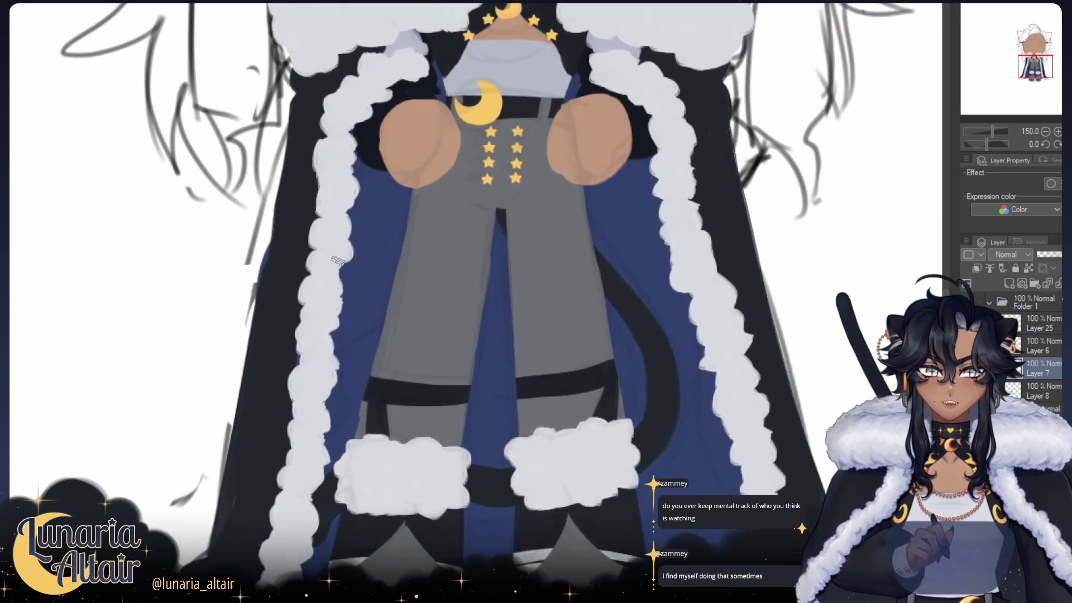
{"action": "scroll", "coordinate": [407, 272], "scroll_direction": "down", "scroll_amount": 3}
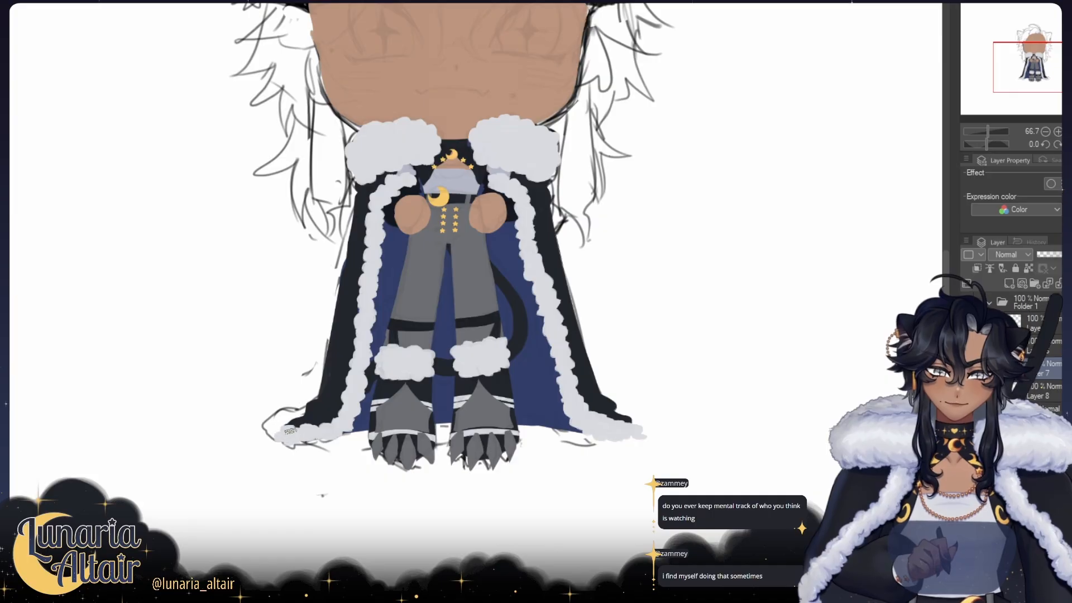
{"action": "key", "text": "h"}
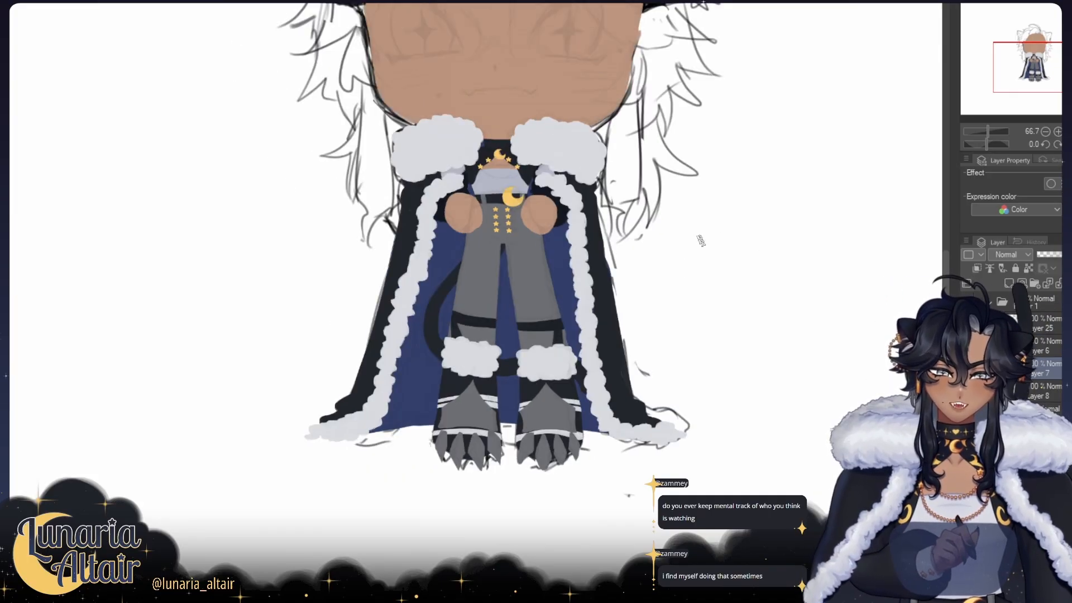
Step: Draw thick black upper lash lines over both sketched eyes, tapering the outer ends into sharp wings
{"action": "left_click_drag", "start_coordinate": [646, 308], "coordinate": [592, 316]}
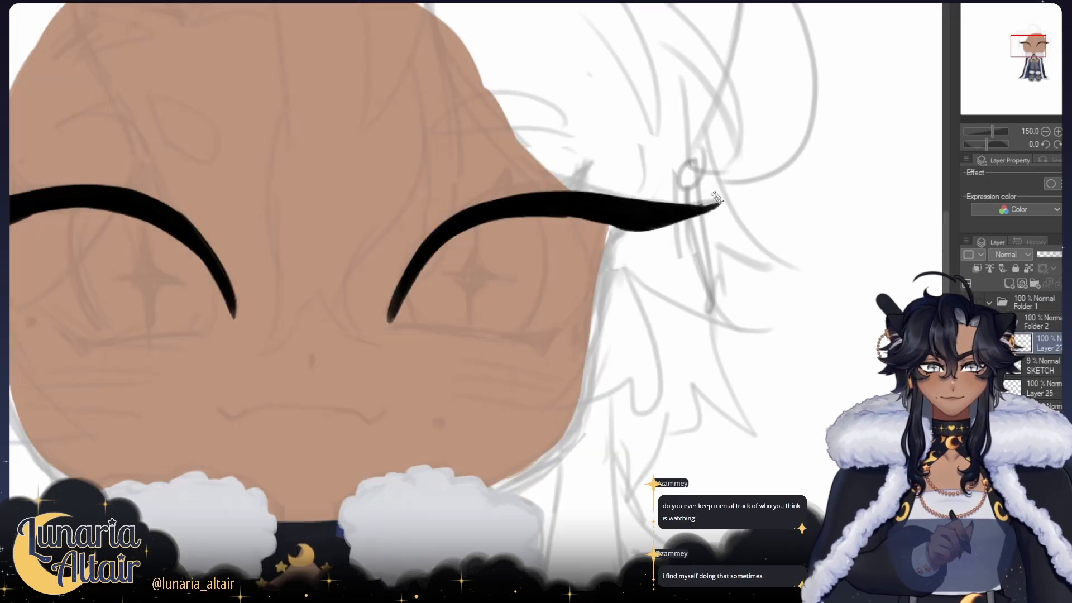
{"action": "key", "text": "ctrl+z"}
{"action": "mouse_move", "coordinate": [670, 219]}
{"action": "left_mouse_down"}
{"action": "mouse_move", "coordinate": [711, 200]}
{"action": "mouse_move", "coordinate": [627, 205]}
{"action": "mouse_move", "coordinate": [721, 202]}
{"action": "left_mouse_up"}
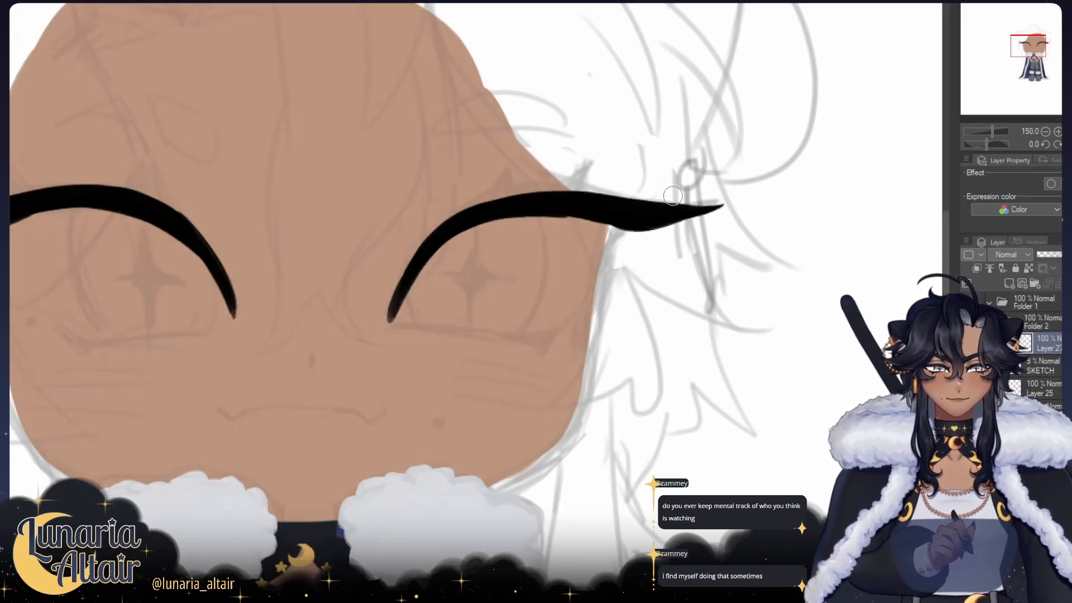
{"action": "left_click_drag", "start_coordinate": [537, 214], "coordinate": [609, 228]}
{"action": "left_click_drag", "start_coordinate": [488, 244], "coordinate": [642, 247]}
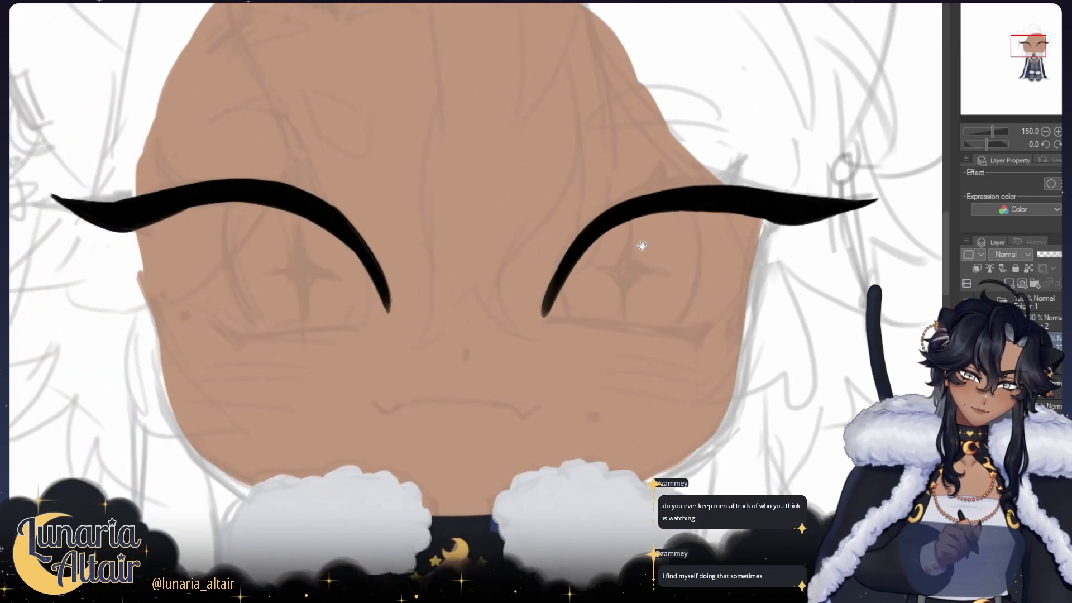
{"action": "mouse_move", "coordinate": [378, 246]}
{"action": "left_mouse_down"}
{"action": "mouse_move", "coordinate": [369, 244]}
{"action": "mouse_move", "coordinate": [427, 265]}
{"action": "left_mouse_up"}
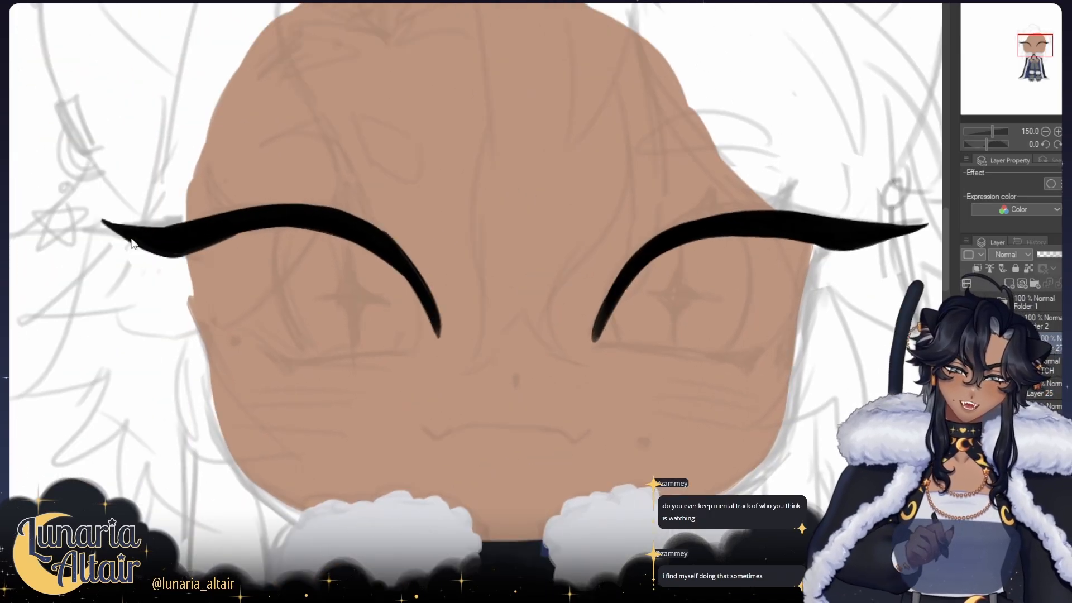
{"action": "left_click_drag", "start_coordinate": [204, 232], "coordinate": [202, 236]}
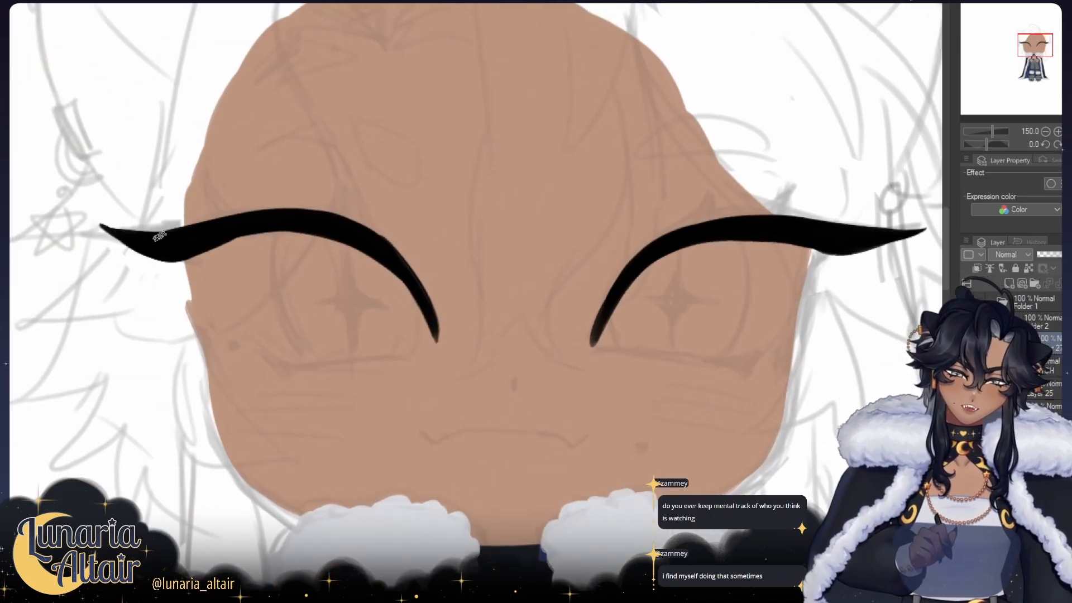
Step: Try to recut the upper edge of the lash wing on the side with the star earring
{"action": "left_click_drag", "start_coordinate": [110, 221], "coordinate": [178, 226]}
{"action": "key", "text": "ctrl+z"}
{"action": "key", "text": "ctrl+z"}
{"action": "left_click_drag", "start_coordinate": [107, 217], "coordinate": [188, 218]}
{"action": "key", "text": "ctrl+z"}
{"action": "key", "text": "ctrl+z"}
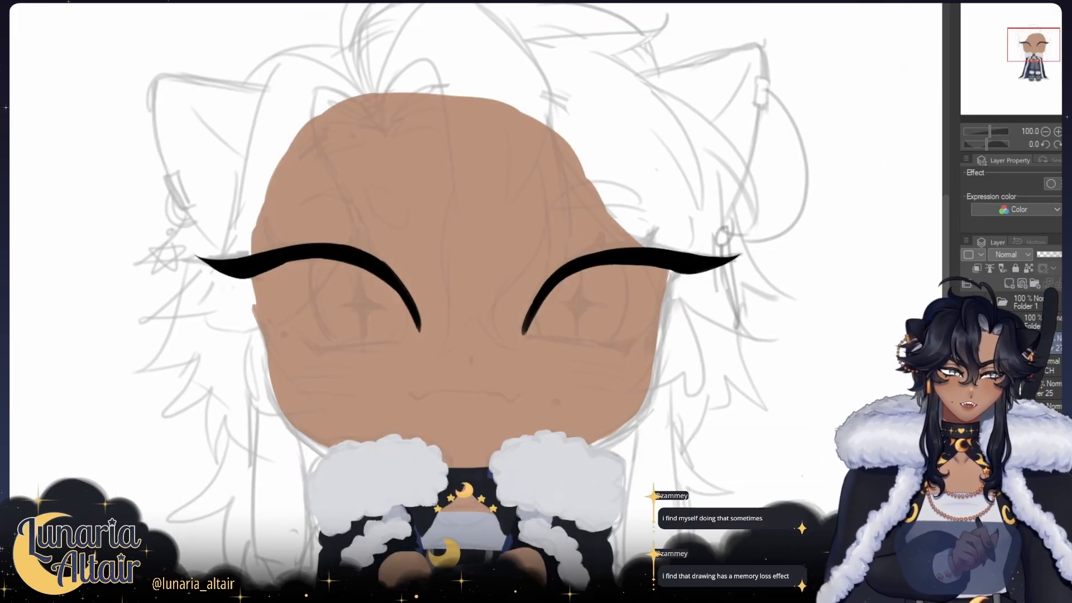
Step: Smooth the curve and pointed tip of the lash wing beside the star earring in mirrored view
{"action": "key", "text": "h"}
{"action": "left_click_drag", "start_coordinate": [851, 206], "coordinate": [793, 205]}
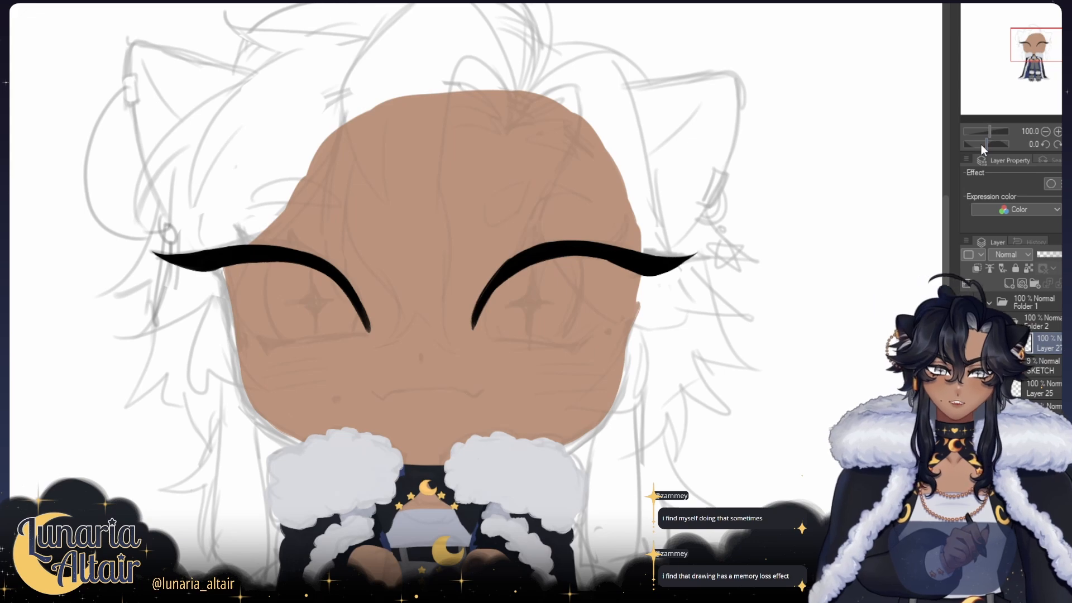
{"action": "left_click", "coordinate": [1057, 131]}
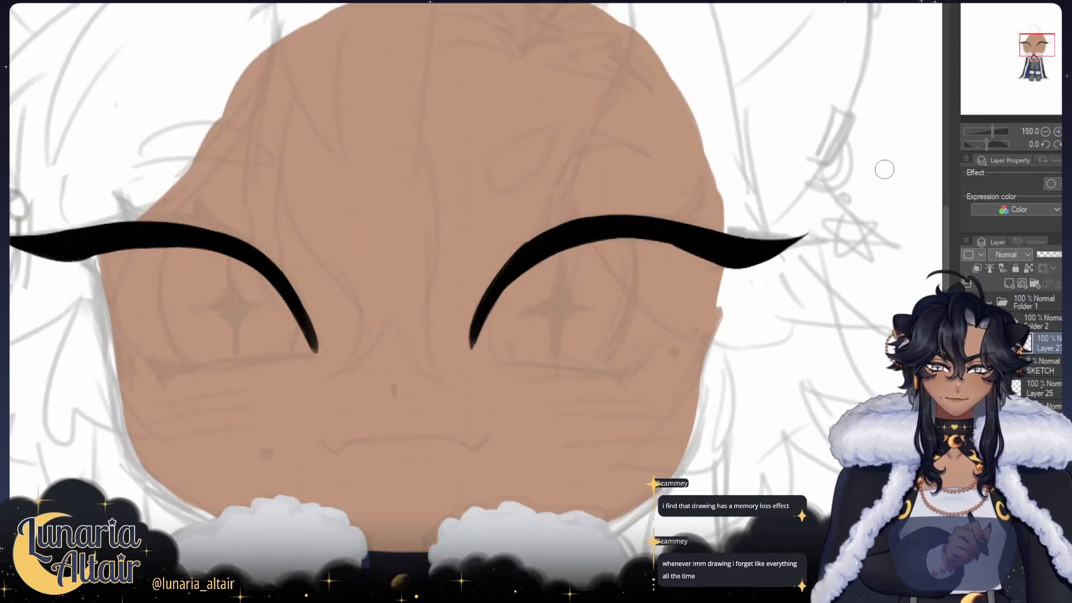
{"action": "left_click_drag", "start_coordinate": [715, 207], "coordinate": [735, 208]}
{"action": "left_click_drag", "start_coordinate": [807, 259], "coordinate": [828, 250]}
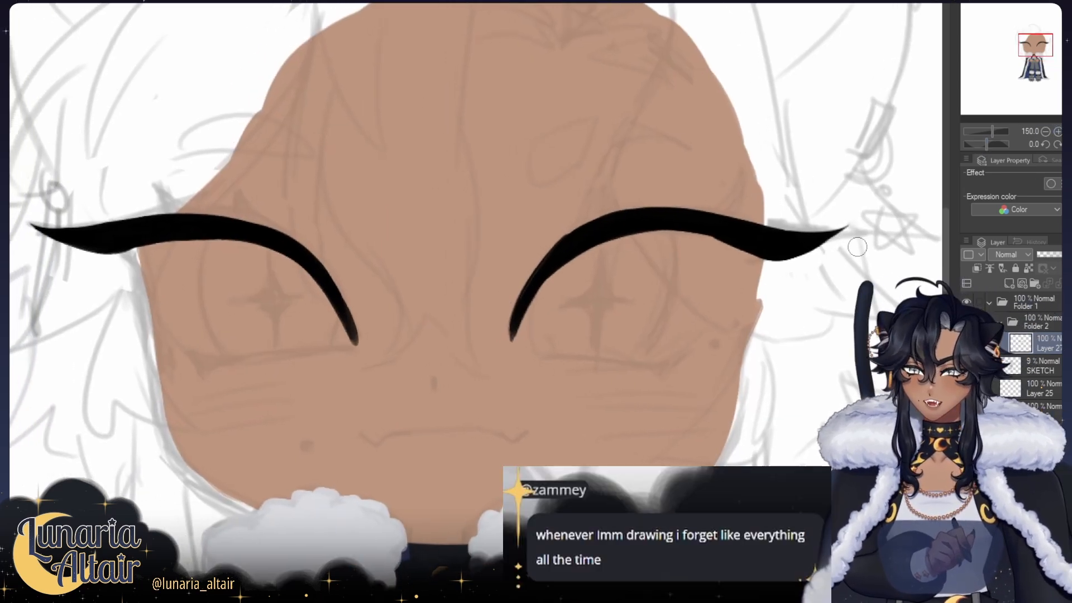
{"action": "left_click_drag", "start_coordinate": [737, 262], "coordinate": [781, 255]}
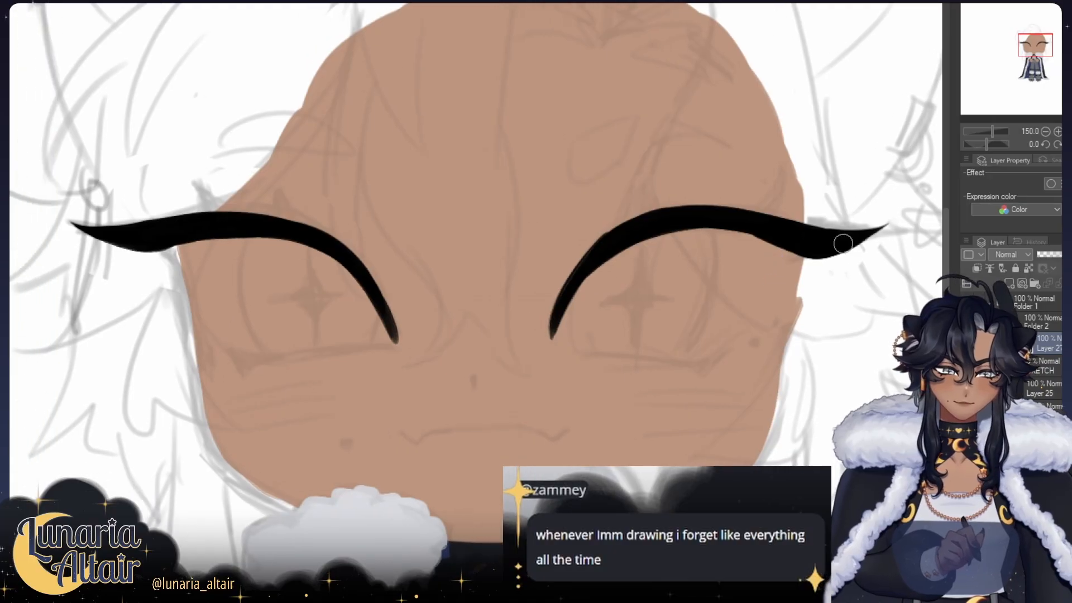
Step: Add a new layer and draw thin reddish-brown eyelid creases above both lash lines
{"action": "left_click", "coordinate": [1009, 284]}
{"action": "left_click", "coordinate": [1059, 132]}
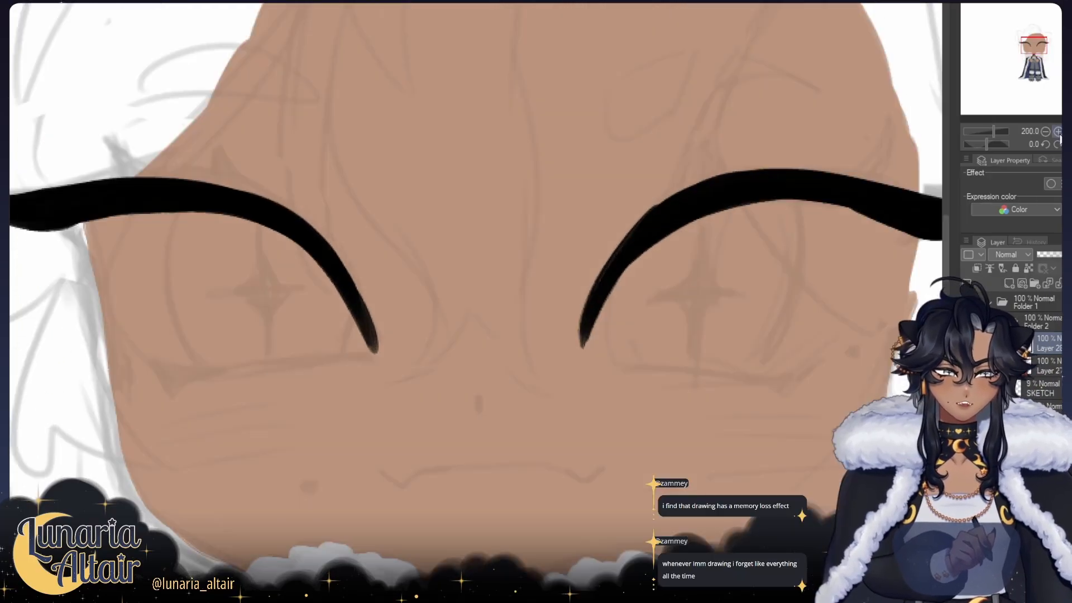
{"action": "left_click_drag", "start_coordinate": [753, 183], "coordinate": [670, 202]}
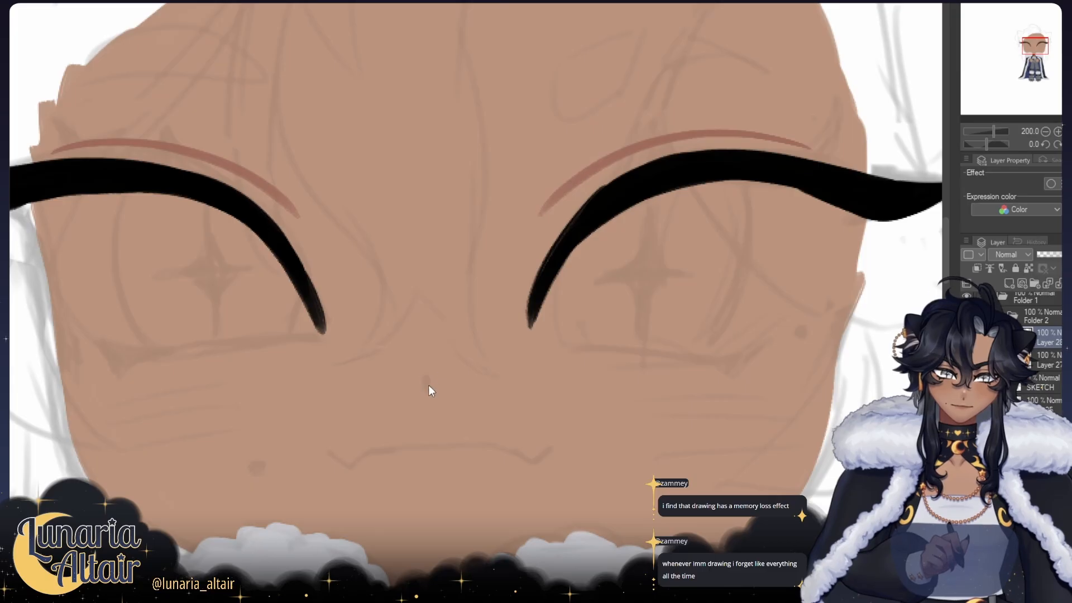
Step: Draw a small reddish-brown nose mark and a wide mouth line with a fang at each end
{"action": "left_click_drag", "start_coordinate": [426, 390], "coordinate": [428, 374]}
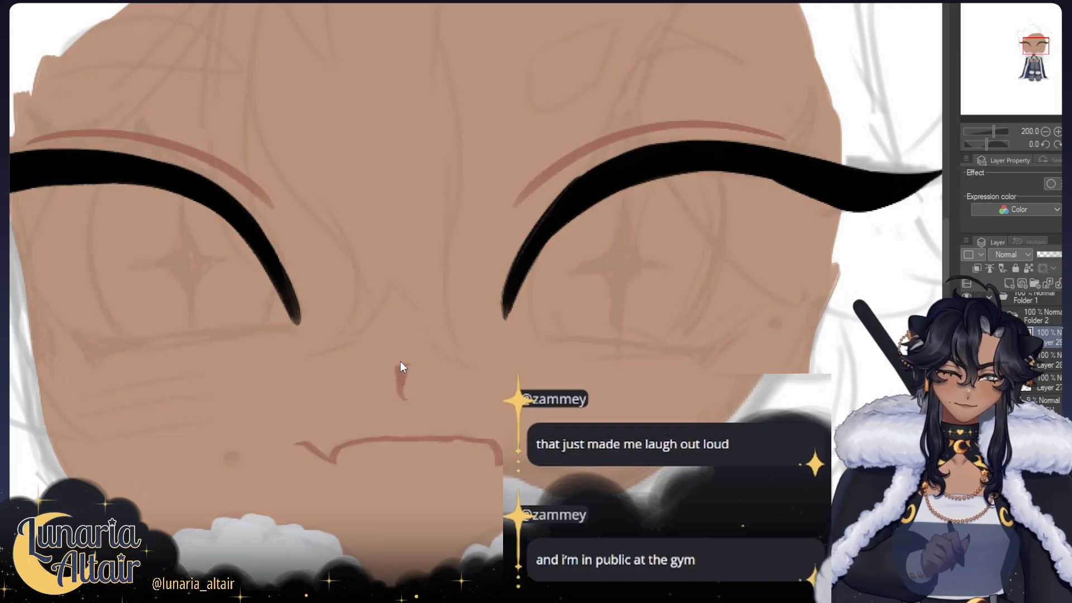
{"action": "left_click_drag", "start_coordinate": [401, 383], "coordinate": [400, 368]}
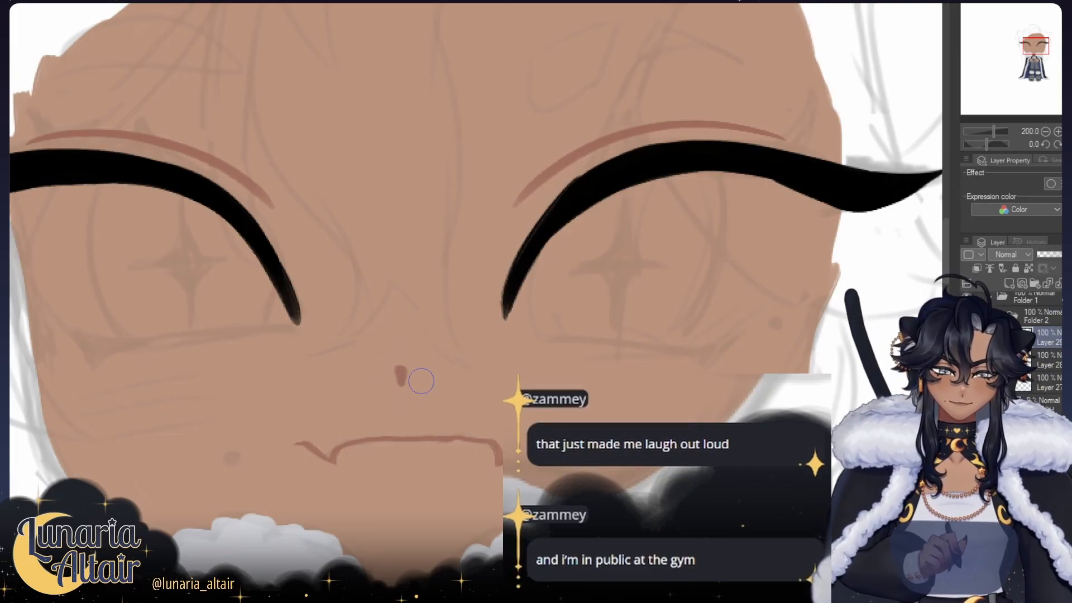
{"action": "key", "text": "ctrl+z"}
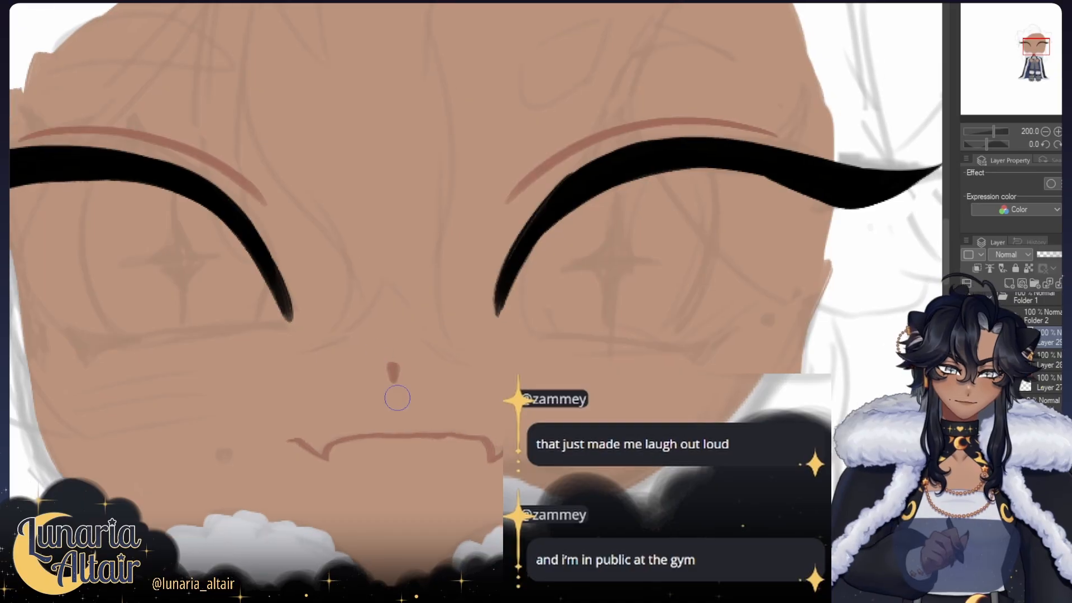
{"action": "key", "text": "ctrl+z"}
{"action": "key", "text": "ctrl+y"}
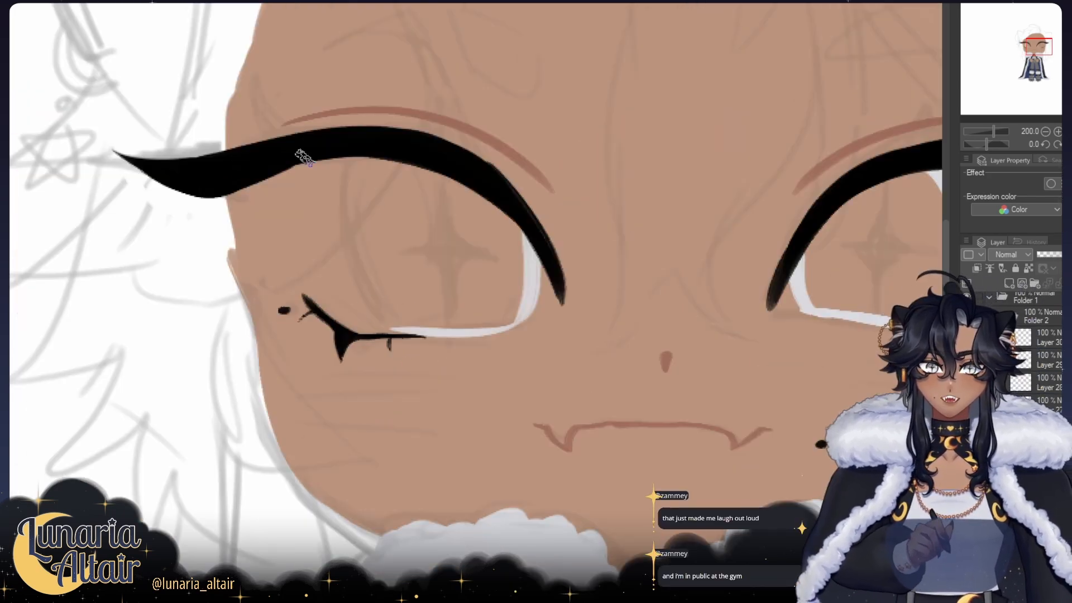
Step: Draw the curved outer edge of the light grey iris on the star-earring side, redrawing the curve from the lash line to the lower lashes
{"action": "mouse_move", "coordinate": [378, 161]}
{"action": "left_mouse_down"}
{"action": "mouse_move", "coordinate": [383, 251]}
{"action": "mouse_move", "coordinate": [338, 230]}
{"action": "mouse_move", "coordinate": [370, 301]}
{"action": "left_mouse_up"}
{"action": "key", "text": "ctrl+z"}
{"action": "key", "text": "ctrl+z"}
{"action": "key", "text": "ctrl+z"}
{"action": "key", "text": "ctrl+z"}
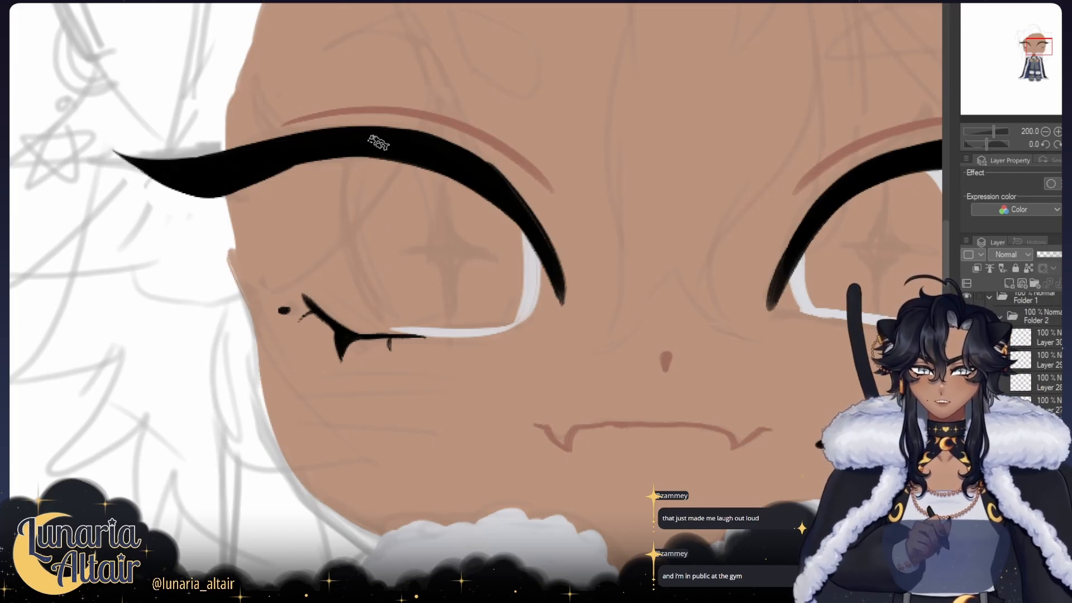
{"action": "mouse_move", "coordinate": [368, 147]}
{"action": "left_mouse_down"}
{"action": "mouse_move", "coordinate": [376, 289]}
{"action": "mouse_move", "coordinate": [360, 275]}
{"action": "mouse_move", "coordinate": [372, 306]}
{"action": "left_mouse_up"}
{"action": "key", "text": "ctrl+z"}
{"action": "left_click_drag", "start_coordinate": [351, 199], "coordinate": [393, 329]}
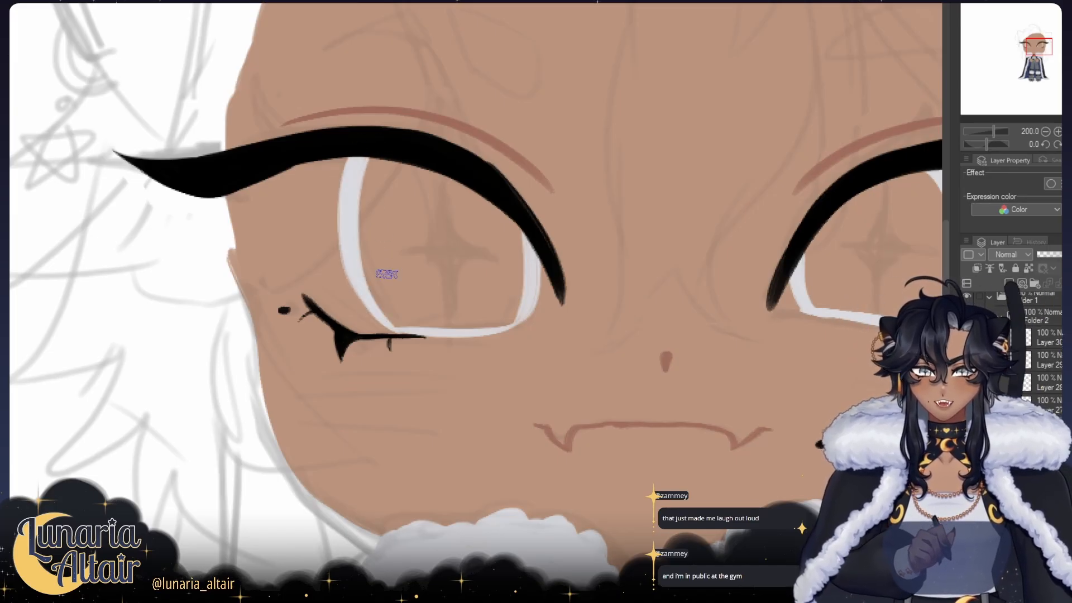
{"action": "key", "text": "ctrl+z"}
{"action": "mouse_move", "coordinate": [353, 263]}
{"action": "left_mouse_down"}
{"action": "mouse_move", "coordinate": [405, 335]}
{"action": "mouse_move", "coordinate": [379, 312]}
{"action": "left_mouse_up"}
Step: Draw the first dark hair strands arching over the grey hair patch on the star-earring side and compare them in mirrored view
{"action": "key", "text": "ctrl+z"}
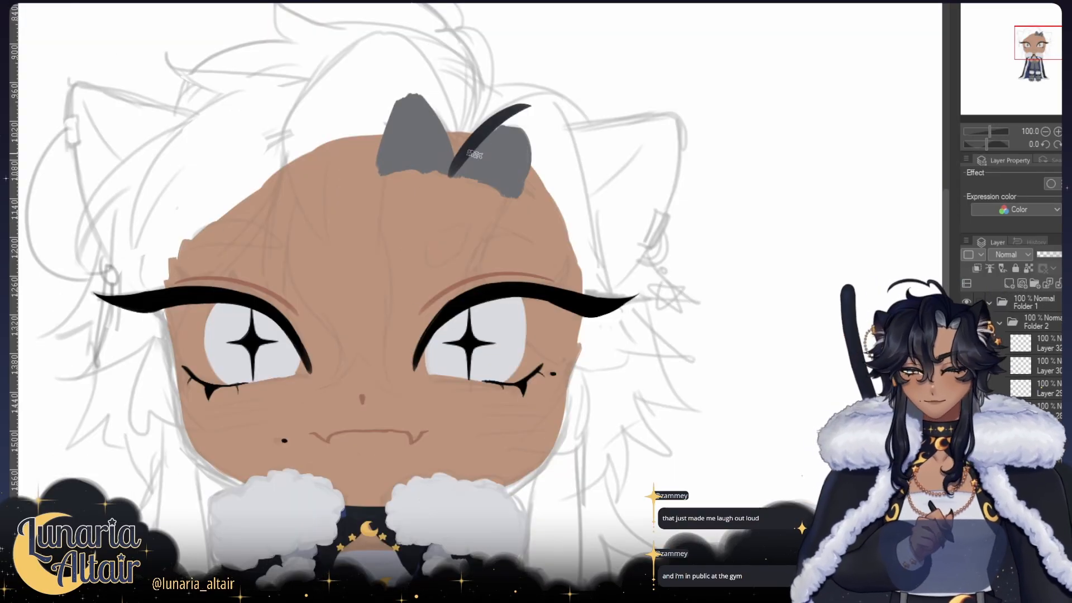
{"action": "mouse_move", "coordinate": [487, 140]}
{"action": "left_mouse_down"}
{"action": "mouse_move", "coordinate": [453, 175]}
{"action": "mouse_move", "coordinate": [530, 102]}
{"action": "left_mouse_up"}
{"action": "key", "text": "ctrl+z"}
{"action": "key", "text": "ctrl+z"}
{"action": "left_click_drag", "start_coordinate": [516, 112], "coordinate": [538, 175]}
{"action": "left_click_drag", "start_coordinate": [529, 102], "coordinate": [550, 141]}
{"action": "key", "text": "h"}
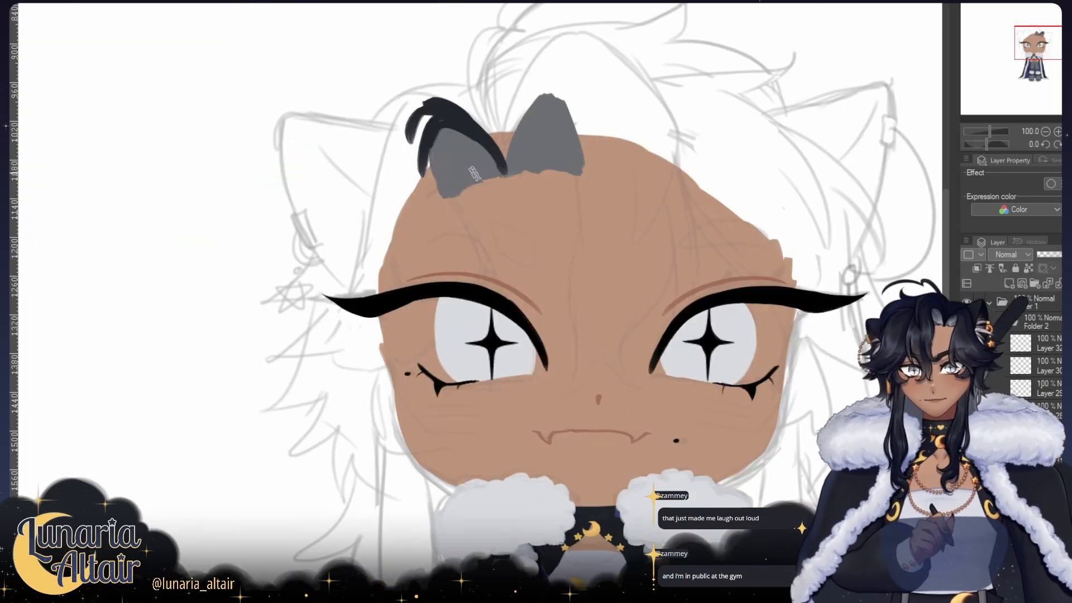
{"action": "key", "text": "h"}
{"action": "key", "text": "h"}
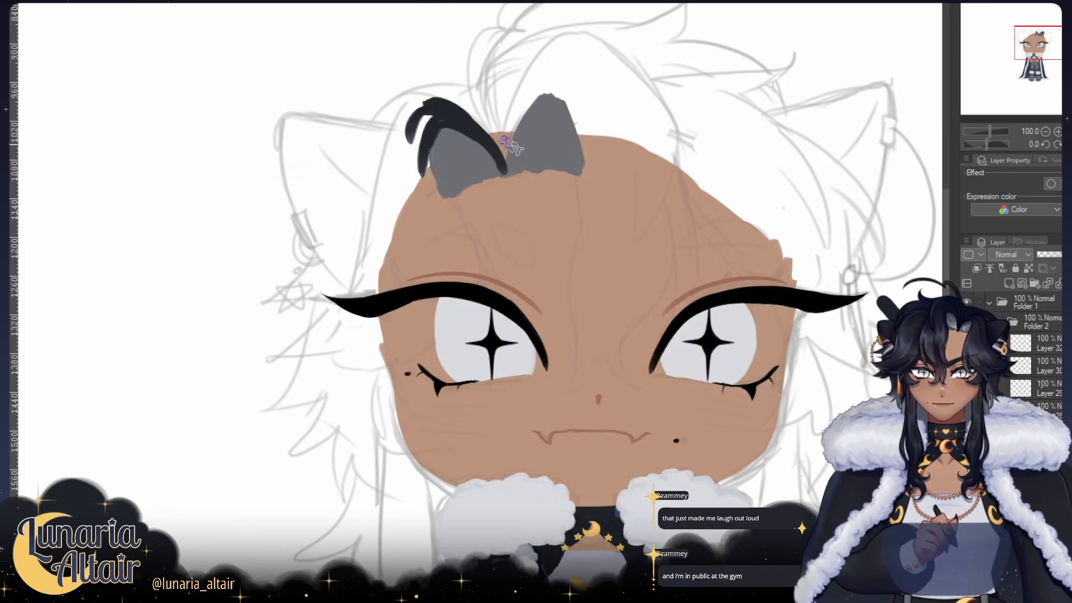
{"action": "key", "text": "h"}
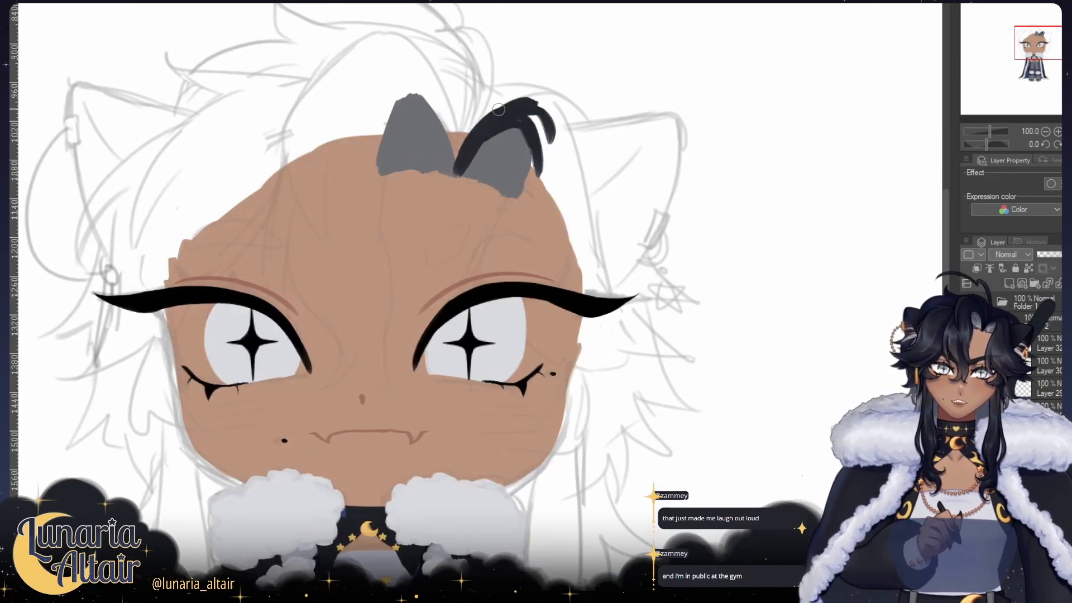
Step: Fill the dark navy bangs over that grey patch and extend them as pointed locks across the eye on the star-earring side
{"action": "mouse_move", "coordinate": [502, 100]}
{"action": "left_mouse_down"}
{"action": "mouse_move", "coordinate": [452, 178]}
{"action": "mouse_move", "coordinate": [552, 177]}
{"action": "mouse_move", "coordinate": [548, 112]}
{"action": "left_mouse_up"}
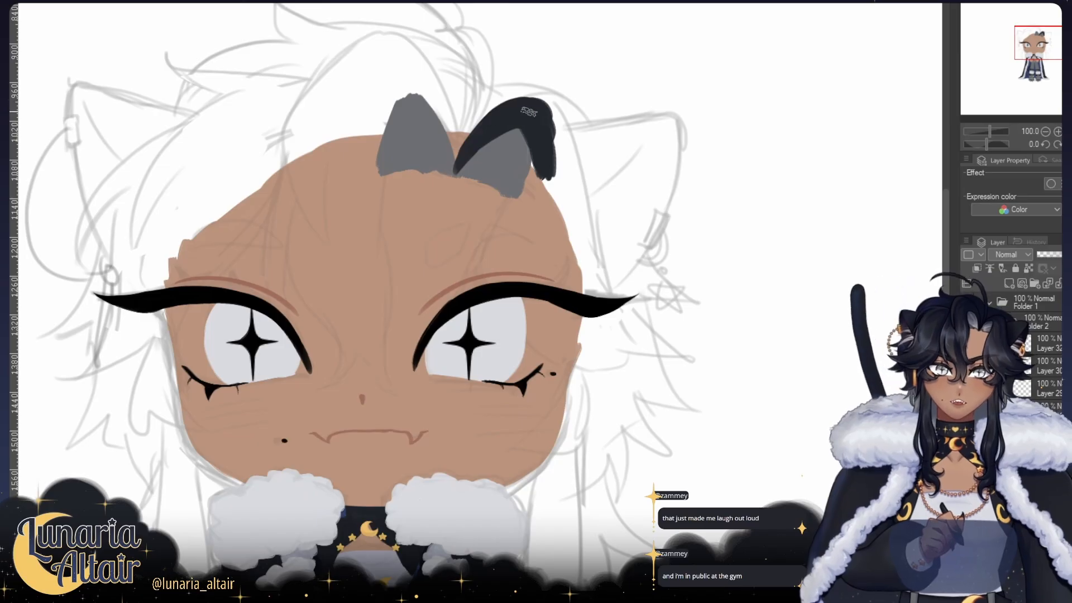
{"action": "left_click_drag", "start_coordinate": [542, 171], "coordinate": [529, 200]}
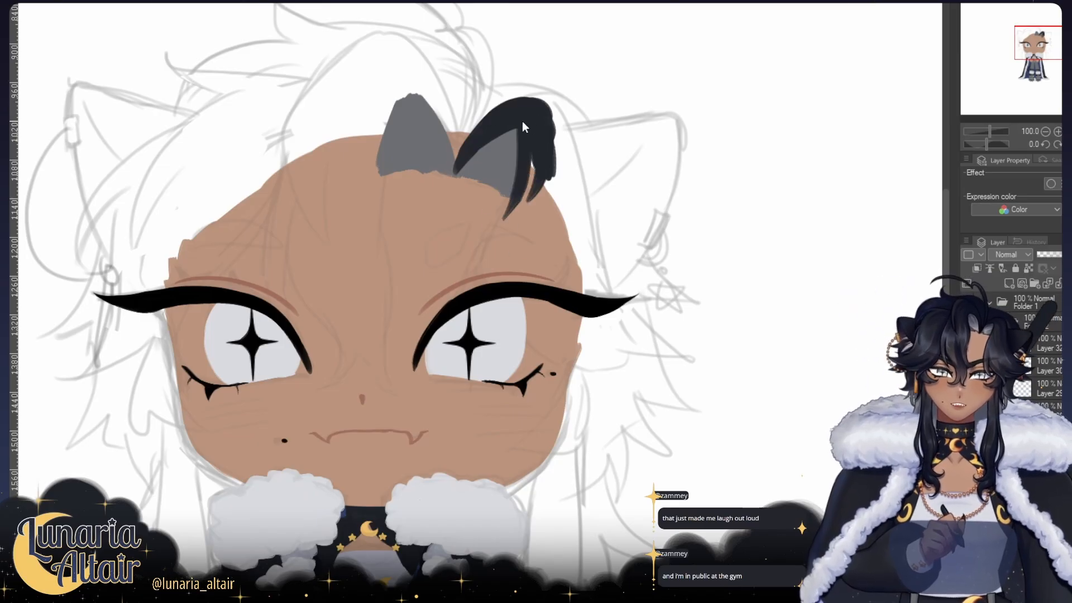
{"action": "left_click_drag", "start_coordinate": [530, 135], "coordinate": [506, 235]}
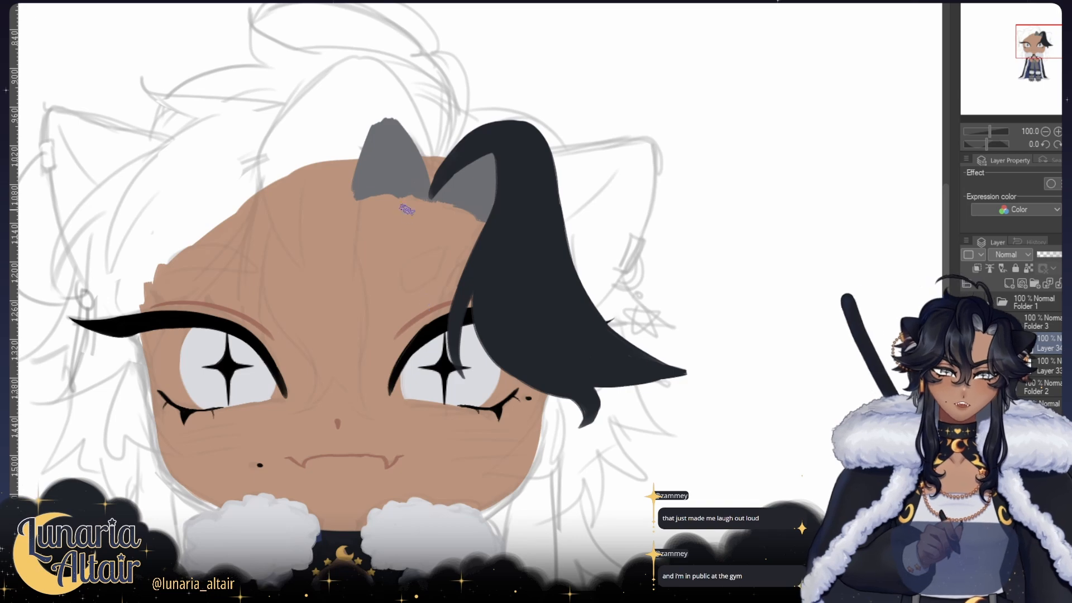
{"action": "mouse_move", "coordinate": [436, 174]}
{"action": "left_mouse_down"}
{"action": "mouse_move", "coordinate": [444, 192]}
{"action": "mouse_move", "coordinate": [465, 186]}
{"action": "left_mouse_up"}
{"action": "key", "text": "ctrl+z"}
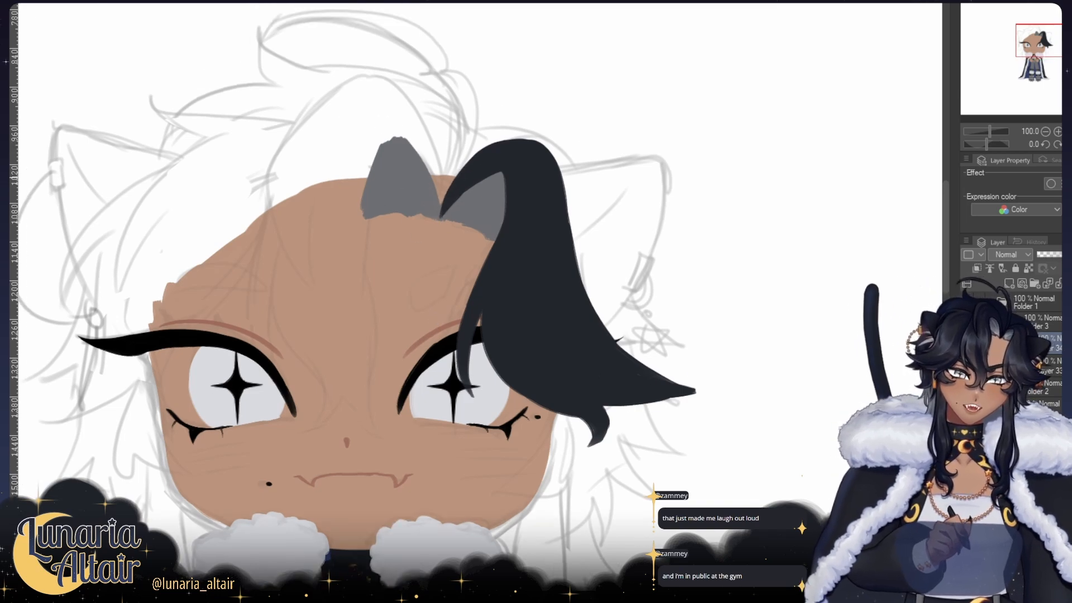
Step: Paint the opposite bangs around the other grey patch and add a pointed tuft flicking outward near the crown
{"action": "left_click_drag", "start_coordinate": [433, 224], "coordinate": [446, 200]}
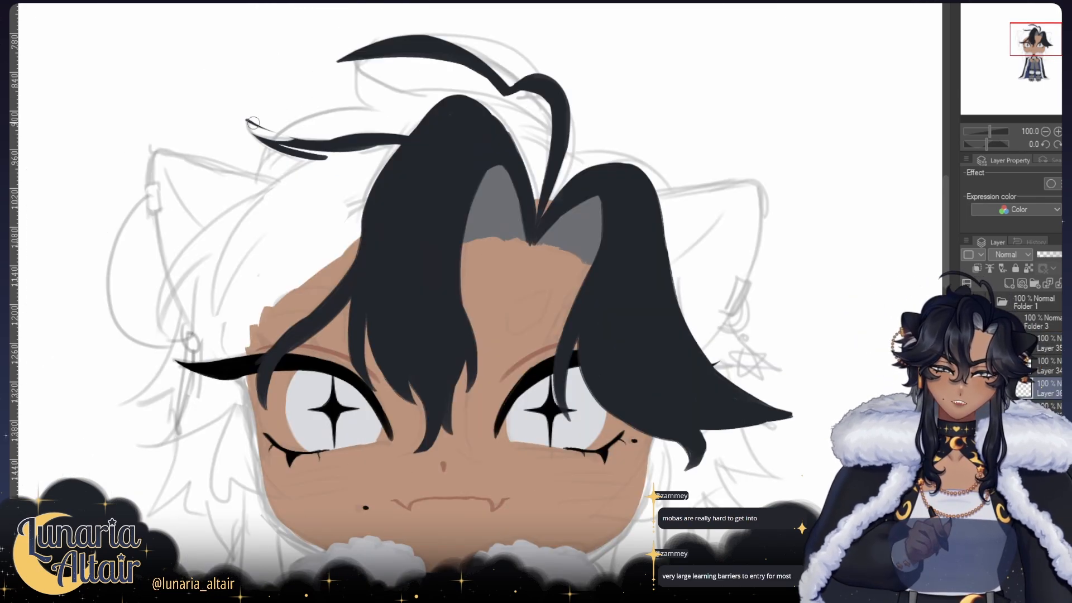
{"action": "left_click_drag", "start_coordinate": [326, 158], "coordinate": [244, 124]}
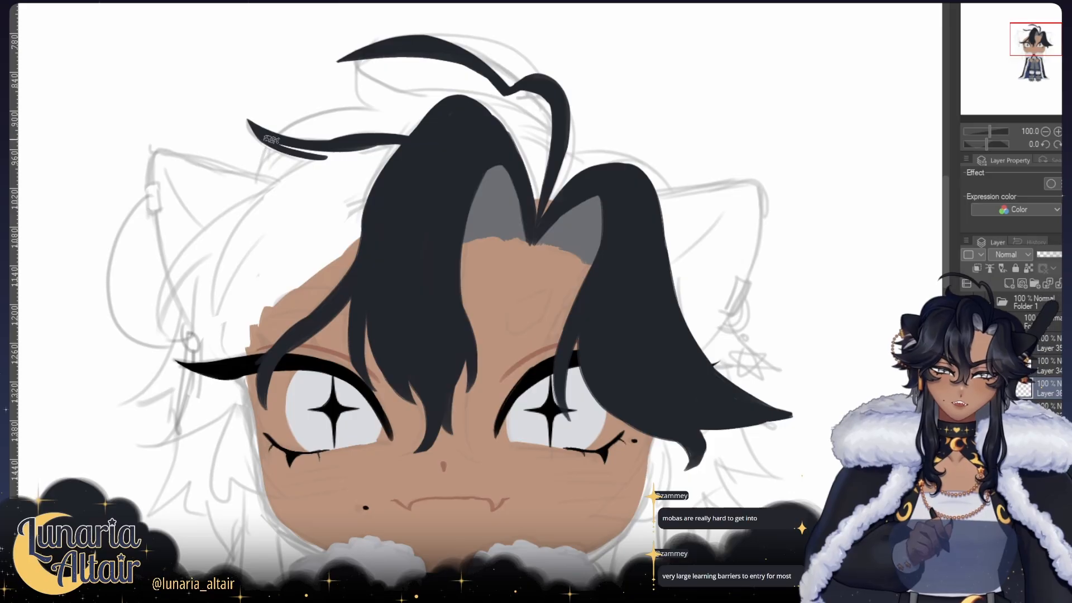
{"action": "left_click_drag", "start_coordinate": [270, 139], "coordinate": [357, 149]}
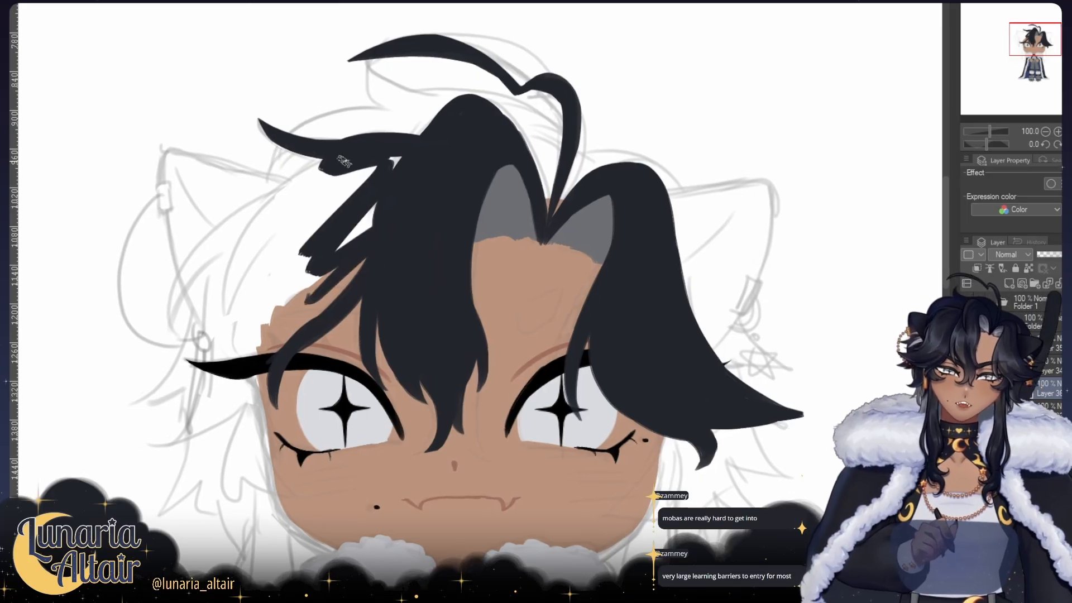
Step: Draw the outer hair contour on the hoop-earring side, sweeping down from the tuft and ending in a curved, pointed lock
{"action": "mouse_move", "coordinate": [327, 162]}
{"action": "left_mouse_down"}
{"action": "mouse_move", "coordinate": [246, 254]}
{"action": "mouse_move", "coordinate": [227, 307]}
{"action": "mouse_move", "coordinate": [342, 170]}
{"action": "mouse_move", "coordinate": [236, 272]}
{"action": "mouse_move", "coordinate": [223, 307]}
{"action": "mouse_move", "coordinate": [228, 279]}
{"action": "mouse_move", "coordinate": [230, 324]}
{"action": "left_mouse_up"}
{"action": "key", "text": "ctrl+z"}
{"action": "key", "text": "ctrl+z"}
{"action": "key", "text": "ctrl+z"}
{"action": "key", "text": "ctrl+z"}
{"action": "left_click_drag", "start_coordinate": [287, 182], "coordinate": [192, 269]}
{"action": "key", "text": "ctrl+z"}
{"action": "left_click_drag", "start_coordinate": [295, 181], "coordinate": [187, 282]}
{"action": "left_click_drag", "start_coordinate": [212, 247], "coordinate": [175, 320]}
{"action": "left_click_drag", "start_coordinate": [215, 247], "coordinate": [170, 336]}
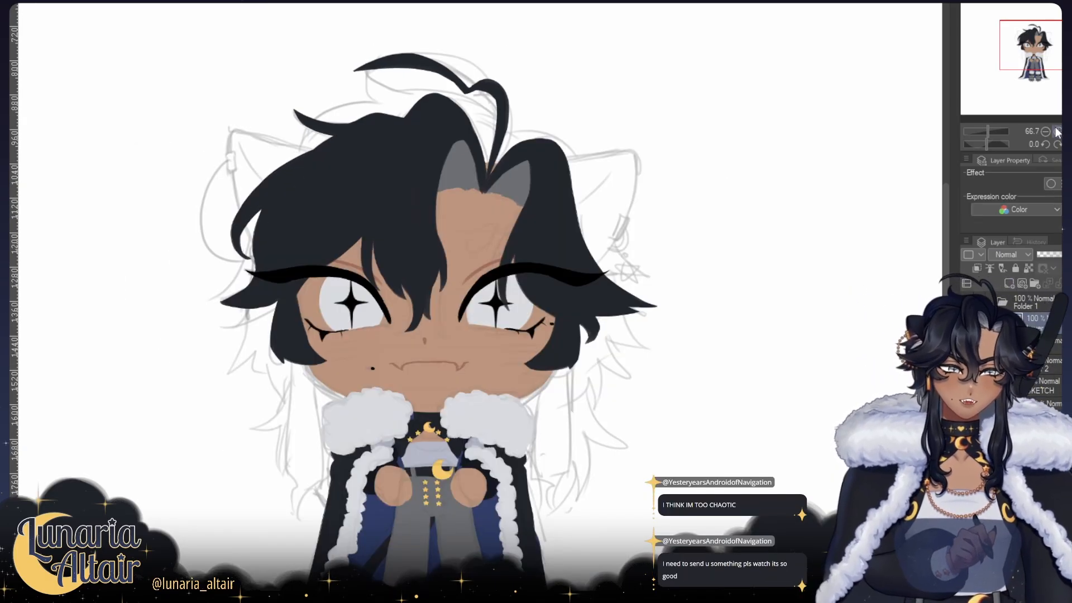
Step: Shape thick black eyebrows above both eyes with squared inner ends and tapered outer tips, filling the one on the hoop-earring side
{"action": "left_click", "coordinate": [1058, 131]}
{"action": "left_click", "coordinate": [1058, 131]}
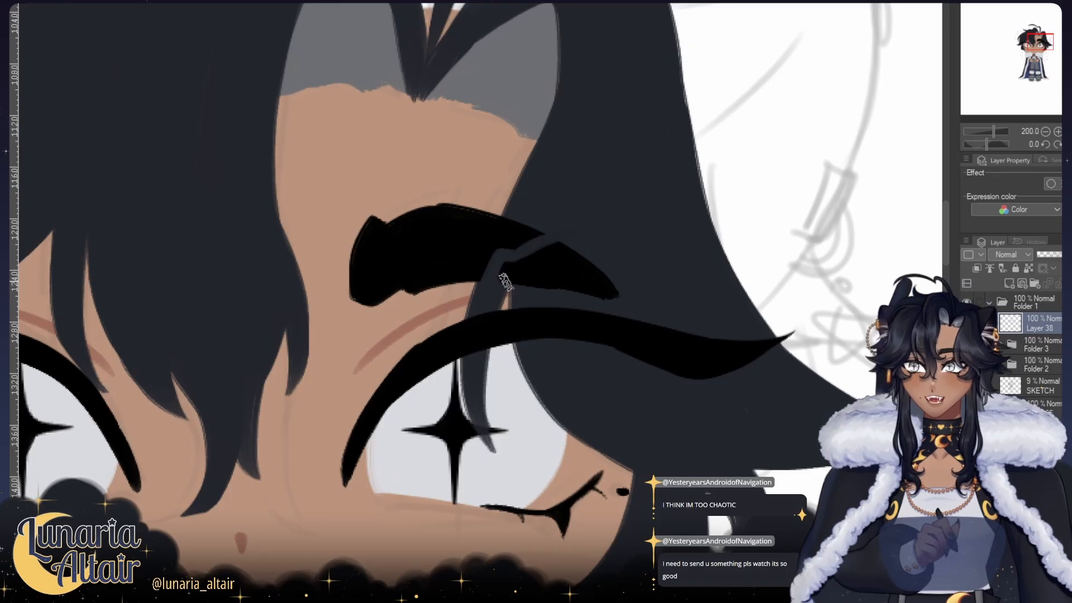
{"action": "left_click_drag", "start_coordinate": [506, 276], "coordinate": [621, 274]}
{"action": "key", "text": "h"}
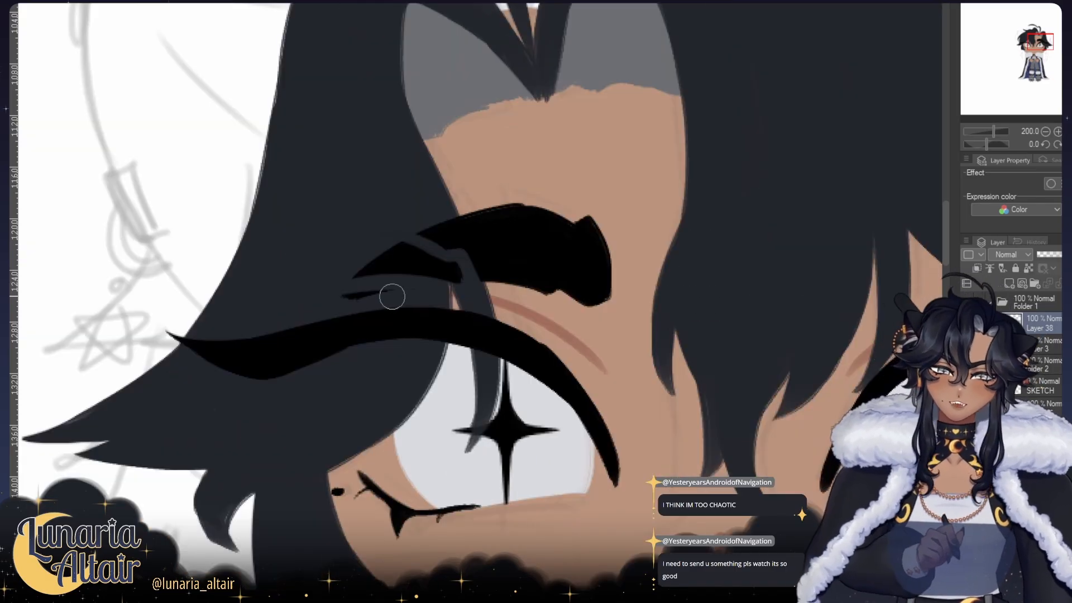
{"action": "key", "text": "ctrl+z"}
{"action": "mouse_move", "coordinate": [466, 296]}
{"action": "left_mouse_down"}
{"action": "mouse_move", "coordinate": [354, 306]}
{"action": "mouse_move", "coordinate": [400, 292]}
{"action": "mouse_move", "coordinate": [329, 313]}
{"action": "left_mouse_up"}
{"action": "key", "text": "ctrl+z"}
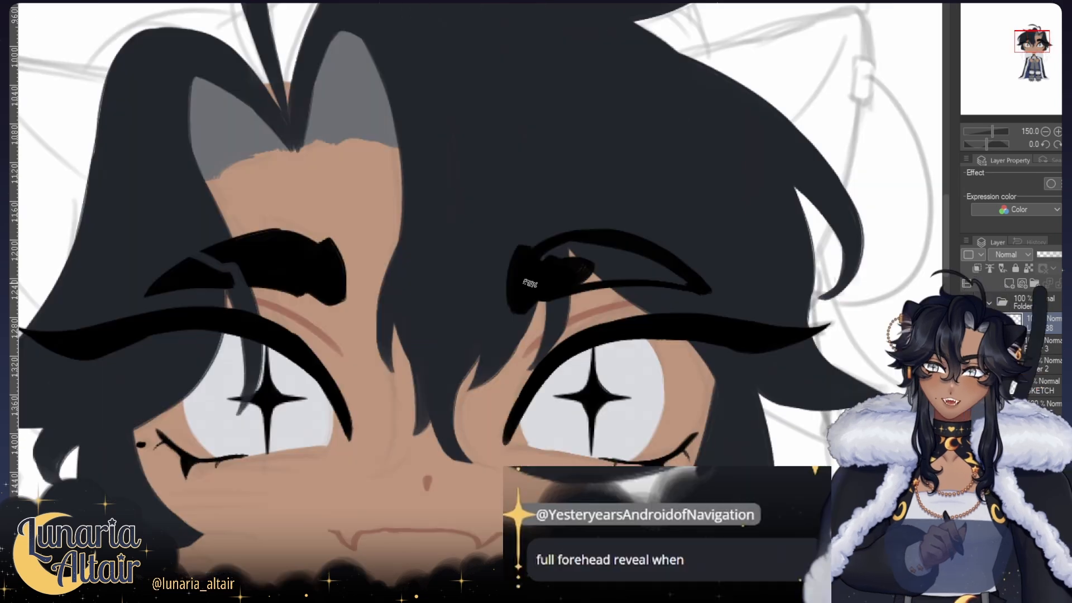
{"action": "mouse_move", "coordinate": [589, 262]}
{"action": "left_mouse_down"}
{"action": "mouse_move", "coordinate": [555, 251]}
{"action": "mouse_move", "coordinate": [539, 266]}
{"action": "left_mouse_up"}
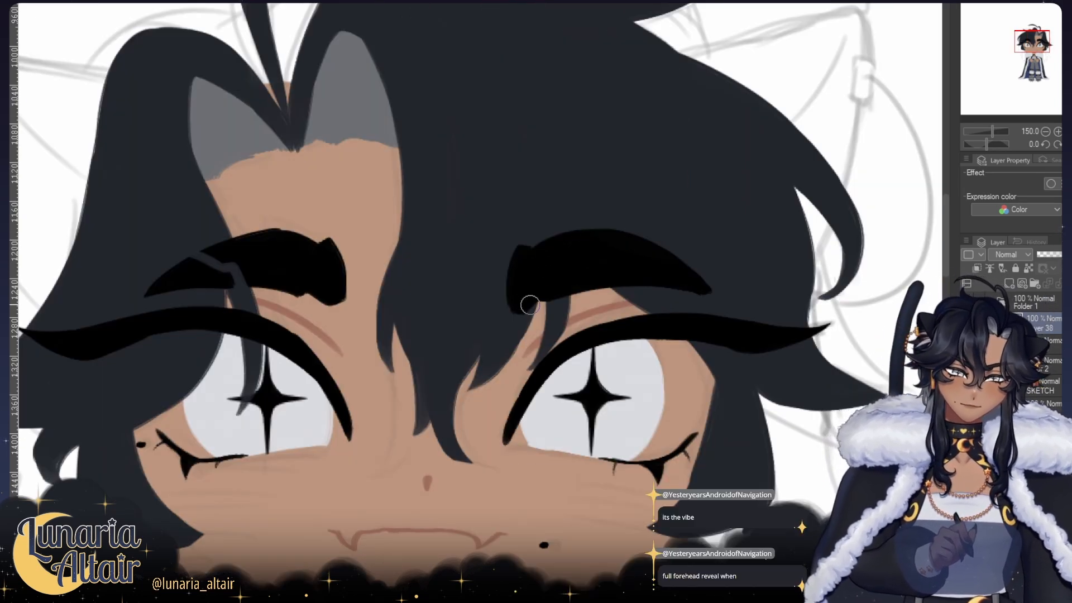
{"action": "left_click_drag", "start_coordinate": [519, 230], "coordinate": [510, 314]}
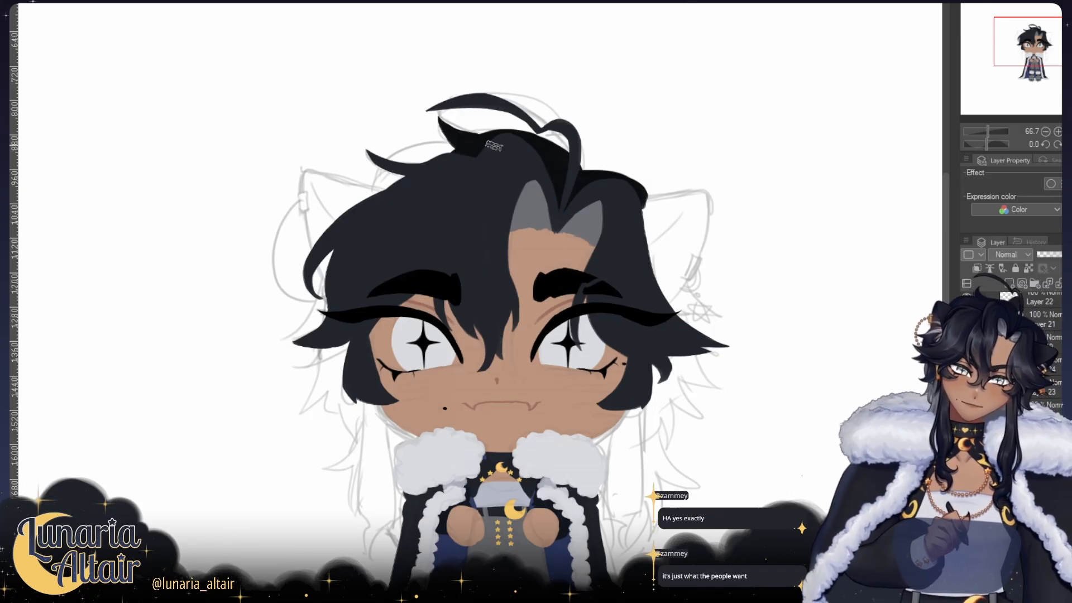
Step: Paint the near-black back hair behind the crown and add spiky tufts behind the hair on both sides of the face
{"action": "left_click_drag", "start_coordinate": [459, 158], "coordinate": [367, 176]}
{"action": "left_click_drag", "start_coordinate": [384, 212], "coordinate": [372, 200]}
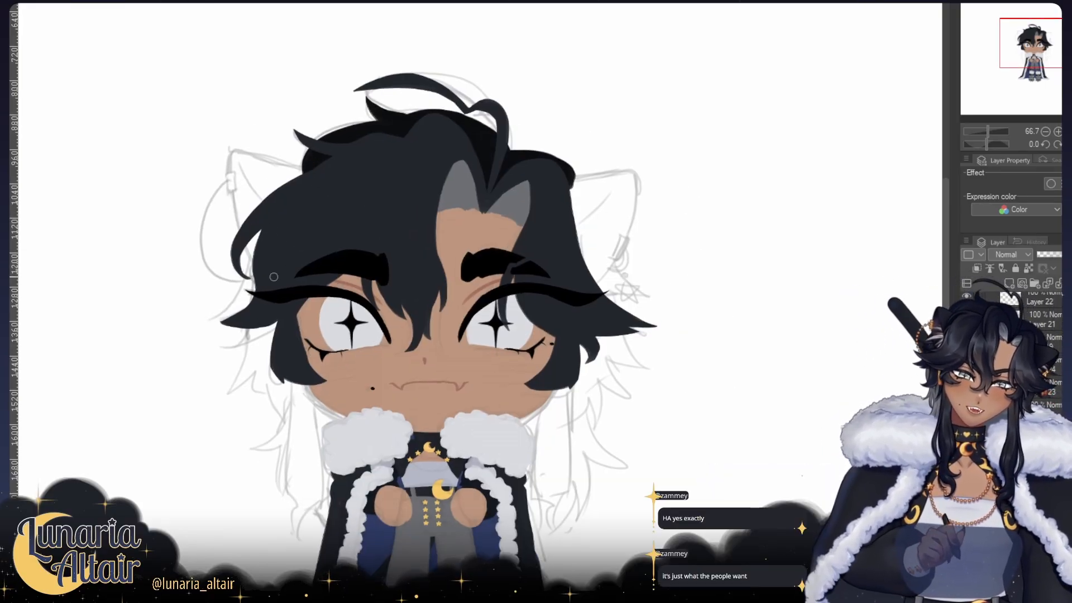
{"action": "left_click_drag", "start_coordinate": [253, 259], "coordinate": [216, 306]}
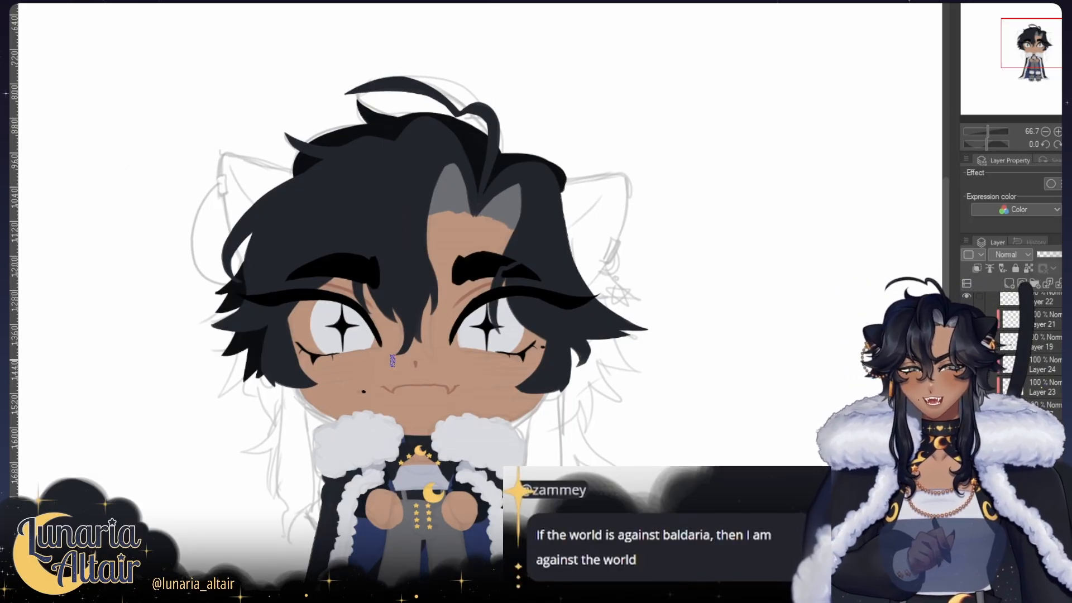
{"action": "left_click", "coordinate": [1070, 144]}
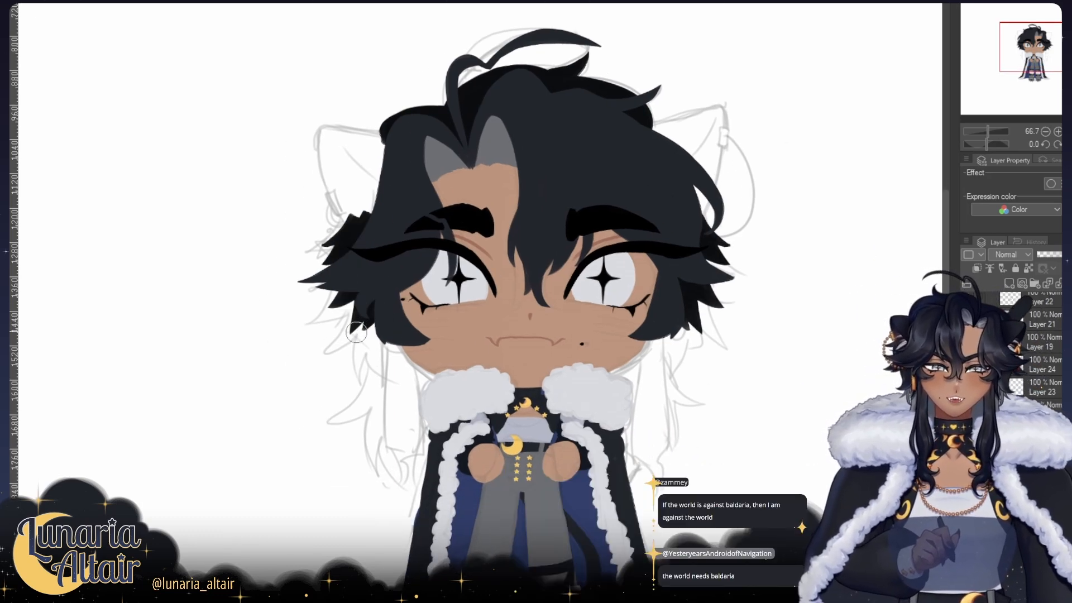
{"action": "left_click", "coordinate": [1071, 144]}
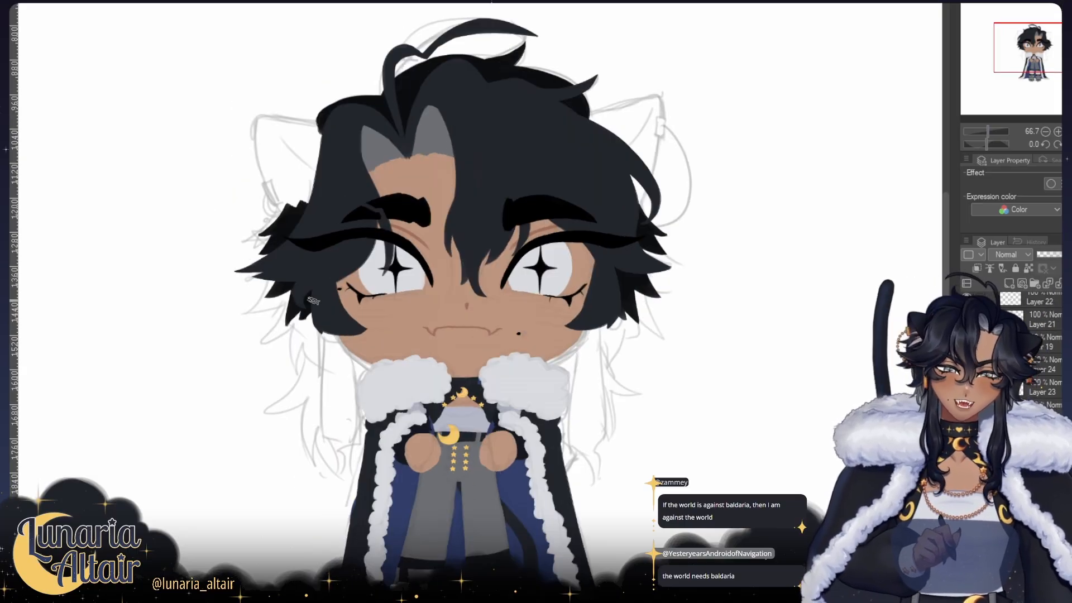
{"action": "left_click_drag", "start_coordinate": [317, 321], "coordinate": [316, 311]}
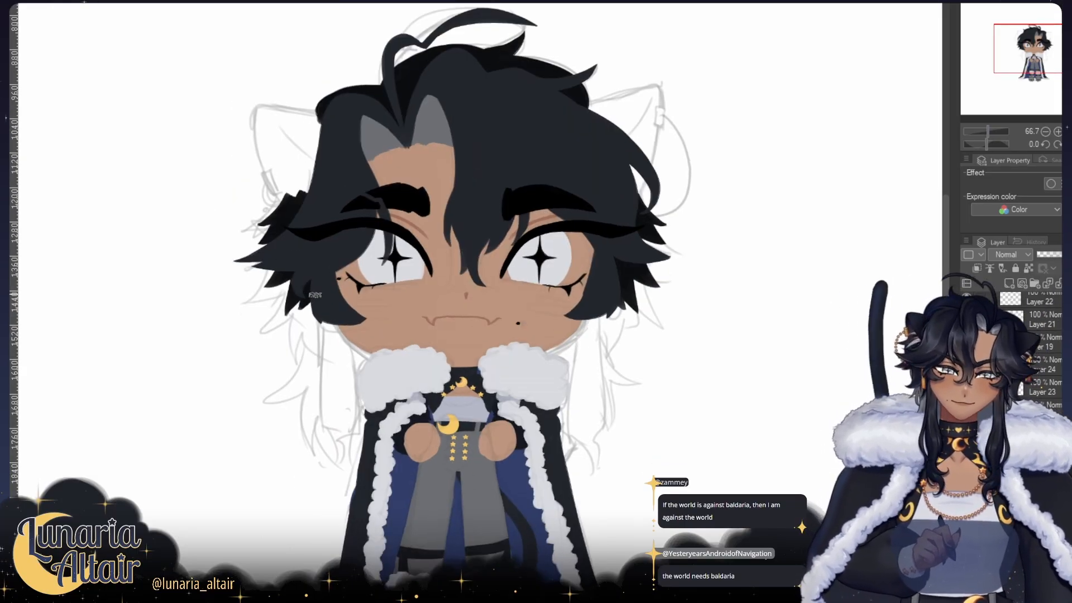
{"action": "left_click", "coordinate": [286, 212], "text": "alt"}
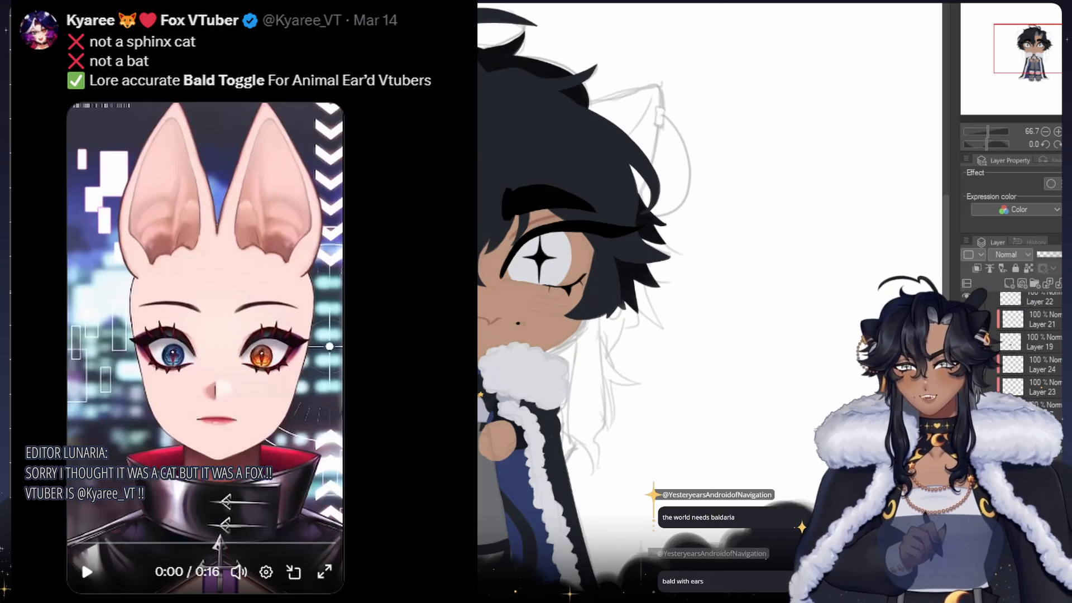
Step: Paint a solid dark navy cat ear over the sketch on each side of the head, redrawing the hoop-earring ear's outer edge
{"action": "key", "text": "h"}
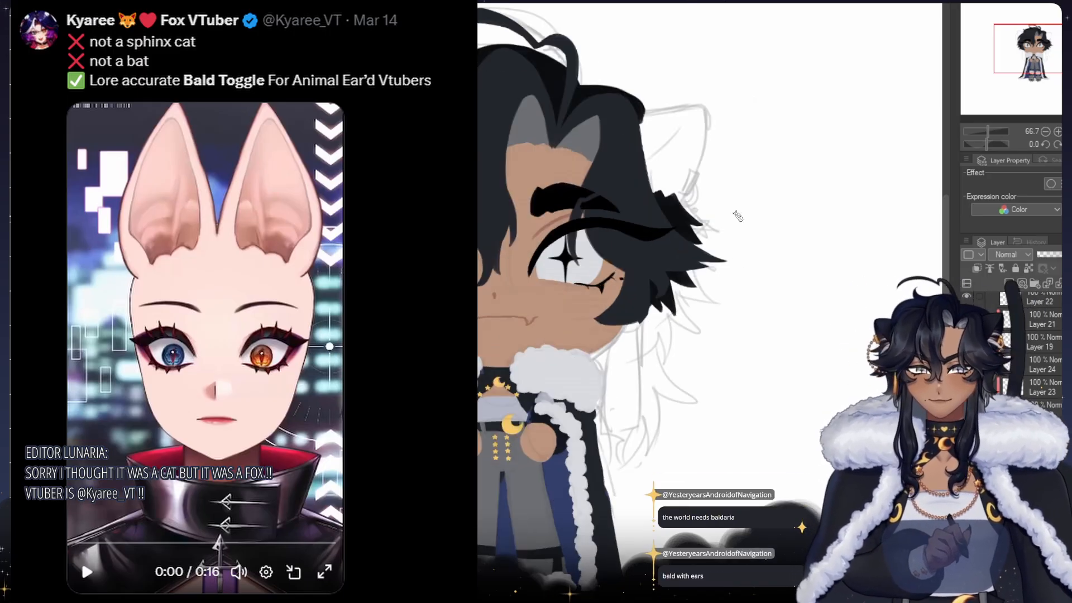
{"action": "left_click_drag", "start_coordinate": [739, 170], "coordinate": [713, 176]}
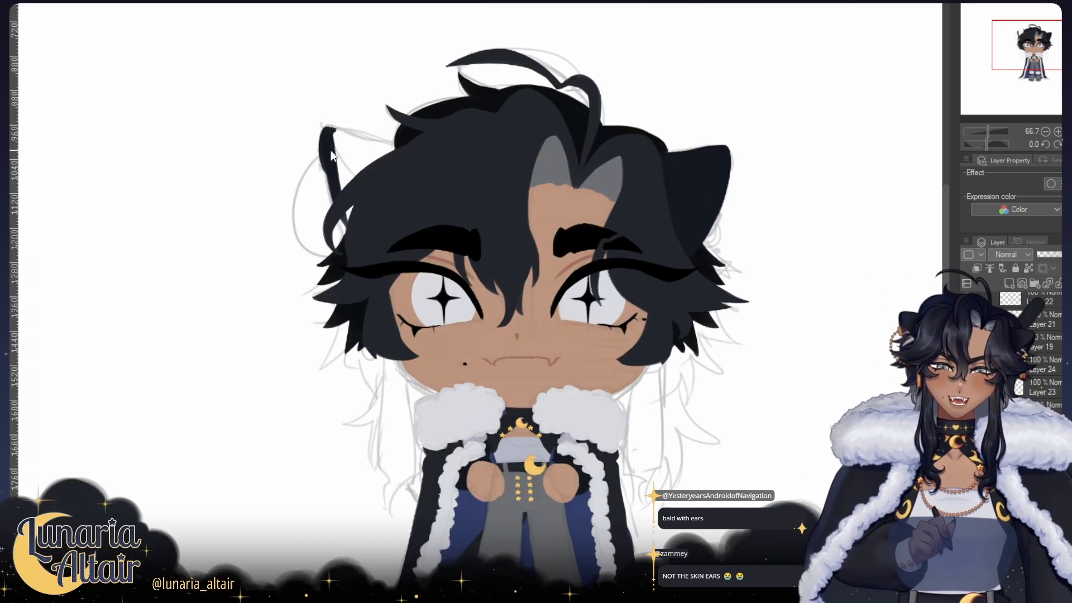
{"action": "left_click_drag", "start_coordinate": [323, 157], "coordinate": [342, 232]}
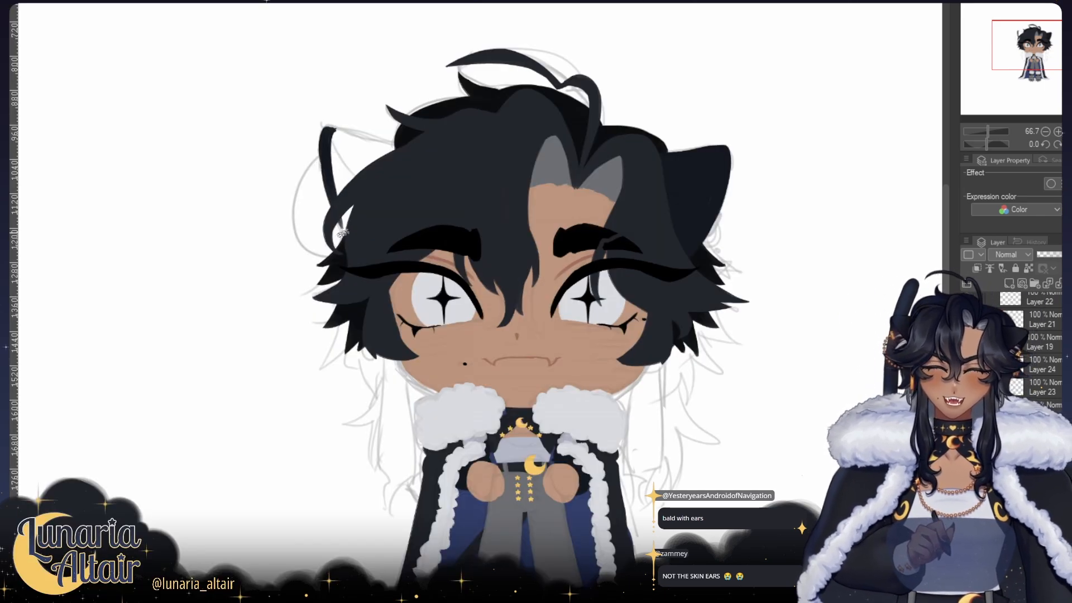
{"action": "left_click_drag", "start_coordinate": [327, 157], "coordinate": [344, 222]}
{"action": "key", "text": "ctrl+z"}
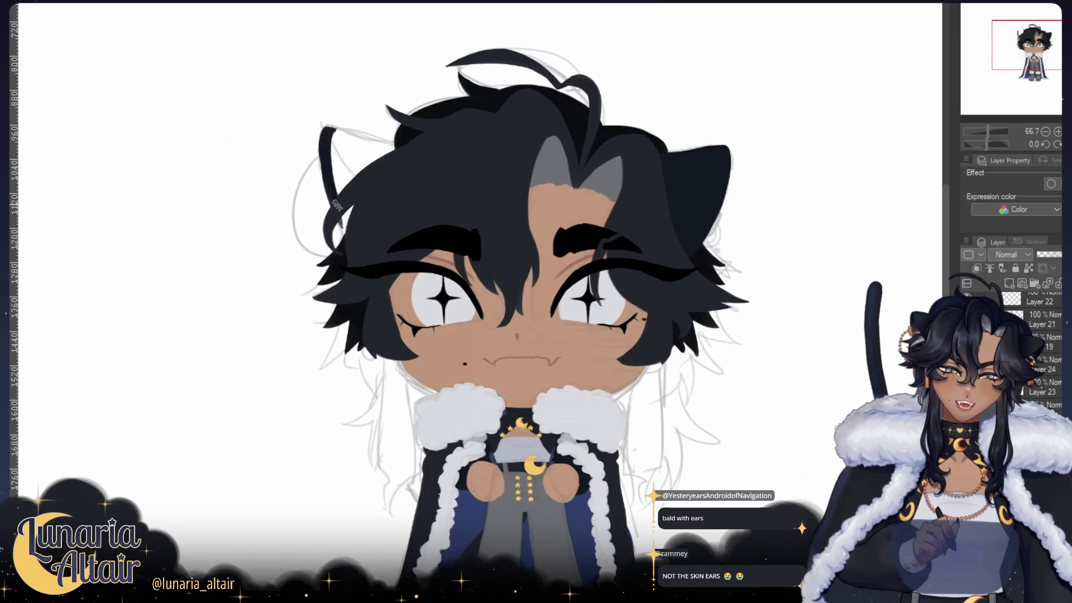
{"action": "left_click_drag", "start_coordinate": [330, 179], "coordinate": [344, 237]}
{"action": "key", "text": "ctrl+z"}
{"action": "key", "text": "h"}
{"action": "mouse_move", "coordinate": [630, 143]}
{"action": "left_mouse_down"}
{"action": "mouse_move", "coordinate": [612, 178]}
{"action": "mouse_move", "coordinate": [586, 160]}
{"action": "left_mouse_up"}
{"action": "key", "text": "ctrl+z"}
{"action": "key", "text": "h"}
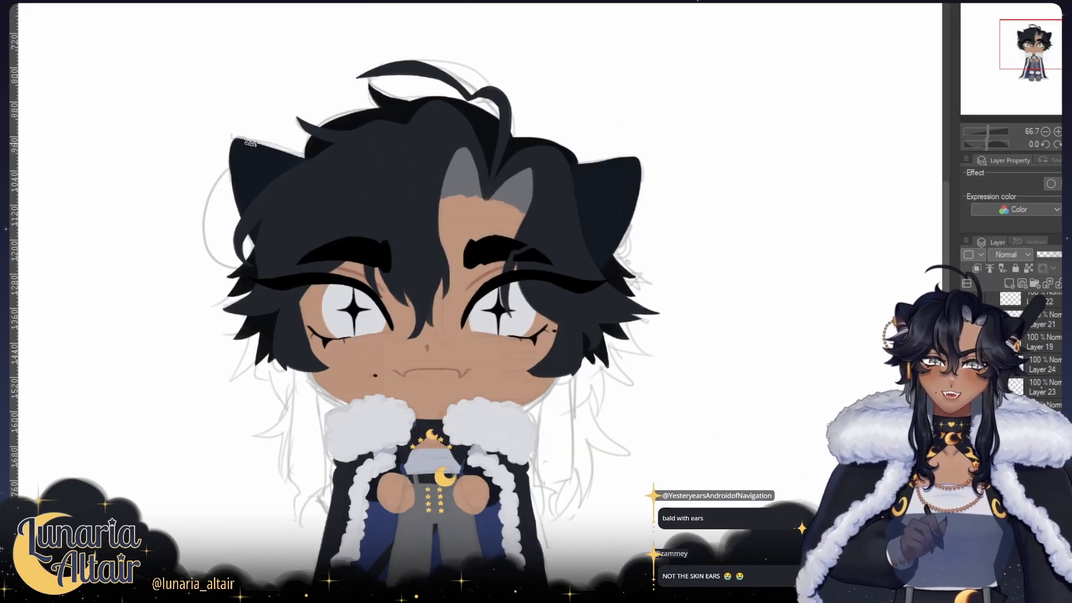
{"action": "left_click_drag", "start_coordinate": [254, 135], "coordinate": [291, 113]}
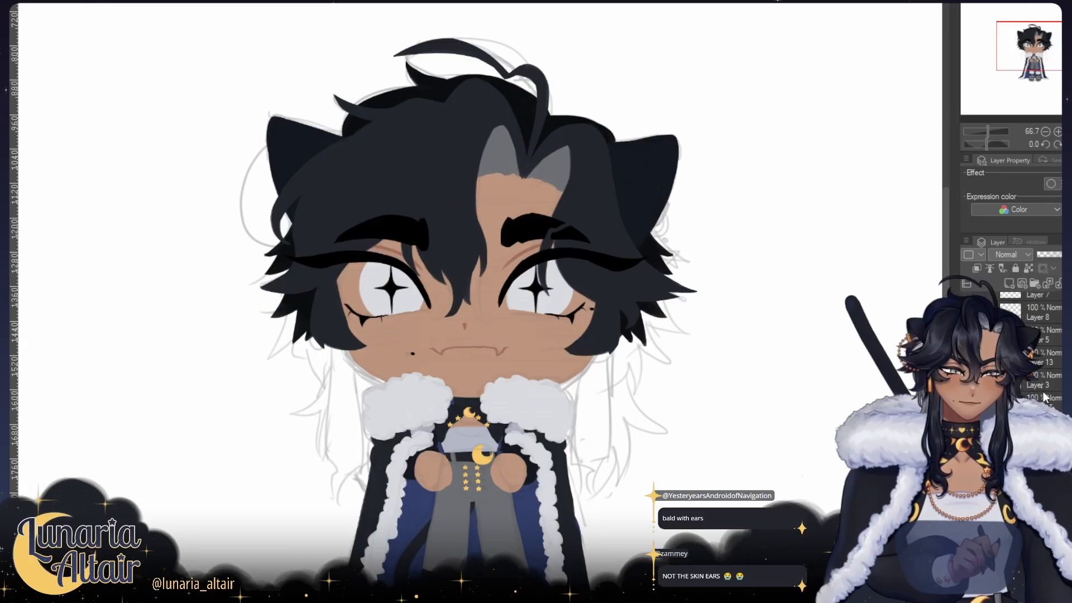
Step: Clip the selected layer to the one below and paint the white of each eye beside the outer edge of the grey iris
{"action": "left_click", "coordinate": [975, 269]}
{"action": "left_click_drag", "start_coordinate": [659, 278], "coordinate": [577, 281]}
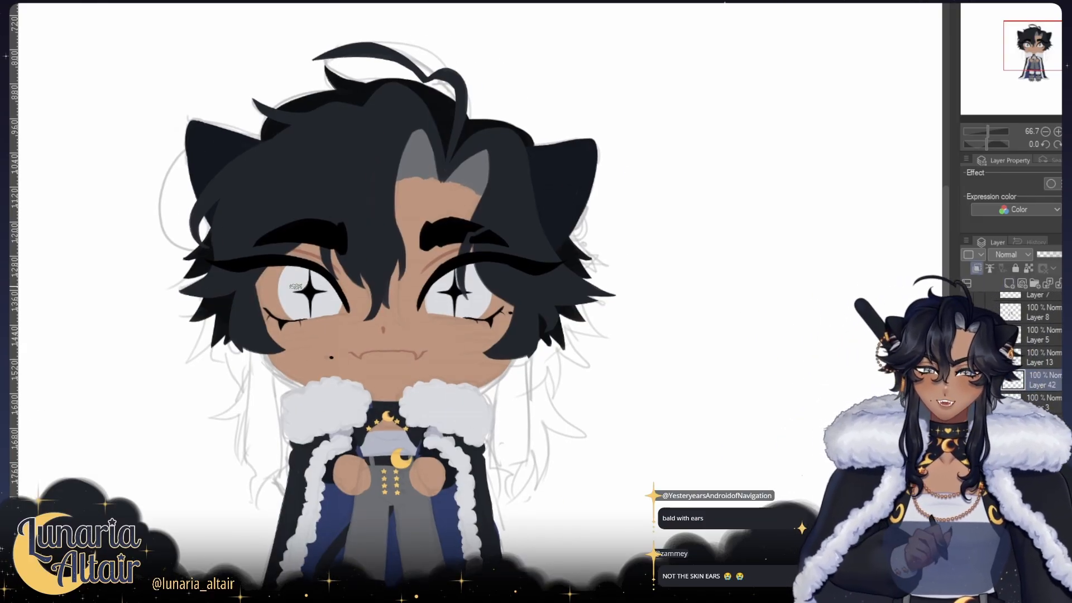
{"action": "mouse_move", "coordinate": [280, 279]}
{"action": "left_mouse_down"}
{"action": "mouse_move", "coordinate": [281, 270]}
{"action": "mouse_move", "coordinate": [265, 289]}
{"action": "mouse_move", "coordinate": [277, 313]}
{"action": "left_mouse_up"}
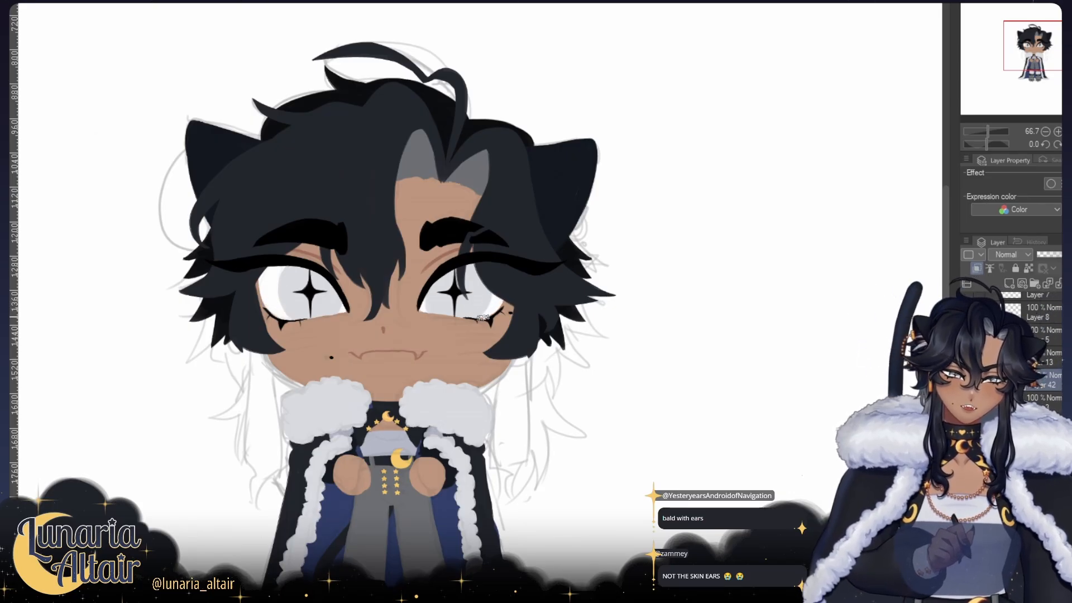
{"action": "left_click_drag", "start_coordinate": [485, 313], "coordinate": [510, 290]}
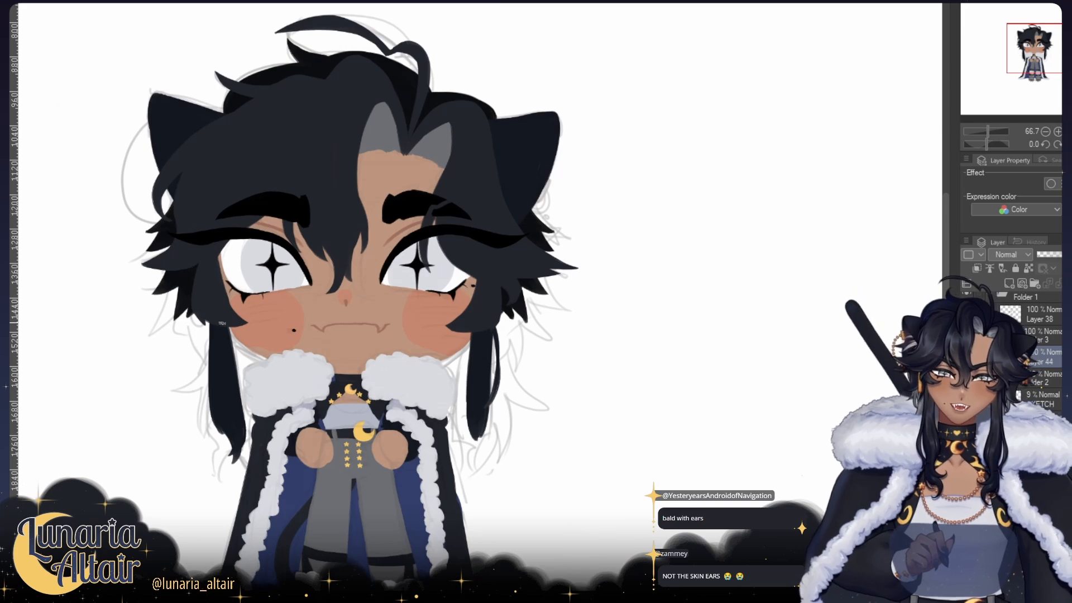
Step: Refine the long dark side locks hanging beside the face down to their pointed tips, using the mirrored view to compare them
{"action": "key", "text": "ctrl+z"}
{"action": "left_click_drag", "start_coordinate": [213, 336], "coordinate": [241, 439]}
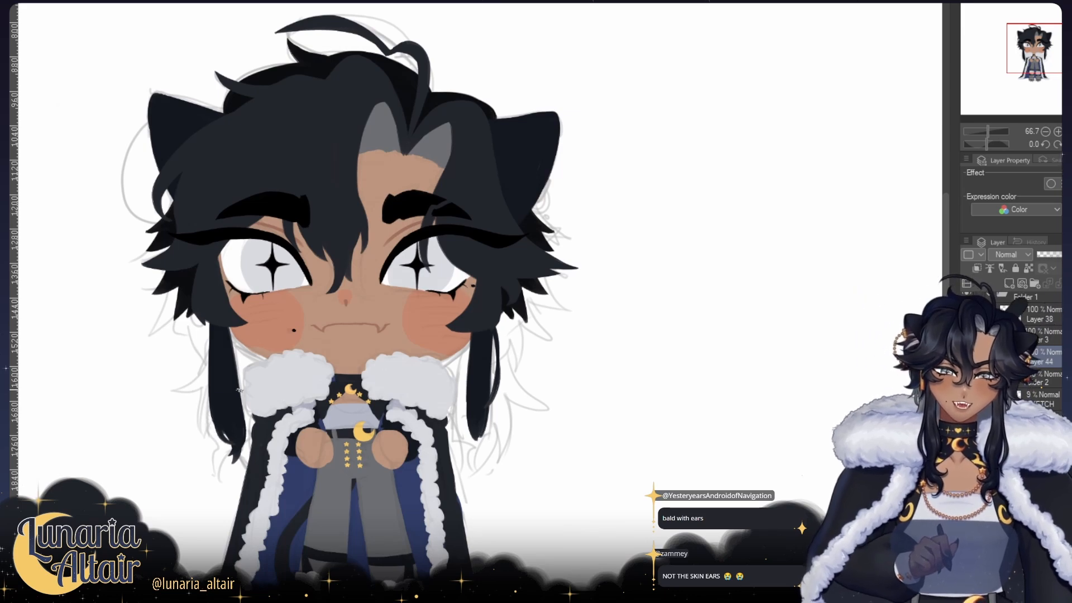
{"action": "key", "text": "h"}
{"action": "key", "text": "h"}
{"action": "left_click_drag", "start_coordinate": [503, 349], "coordinate": [398, 308]}
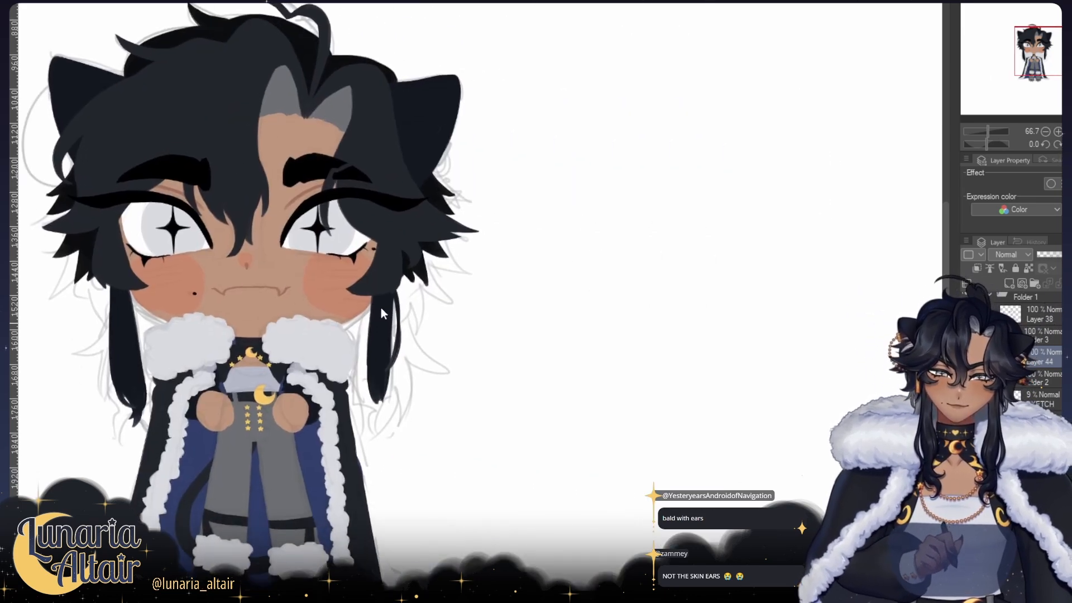
{"action": "left_click_drag", "start_coordinate": [462, 376], "coordinate": [481, 391]}
Step: Try extra strokes along the dark side locks beside the face in the mirrored view, undoing each one
{"action": "key", "text": "h"}
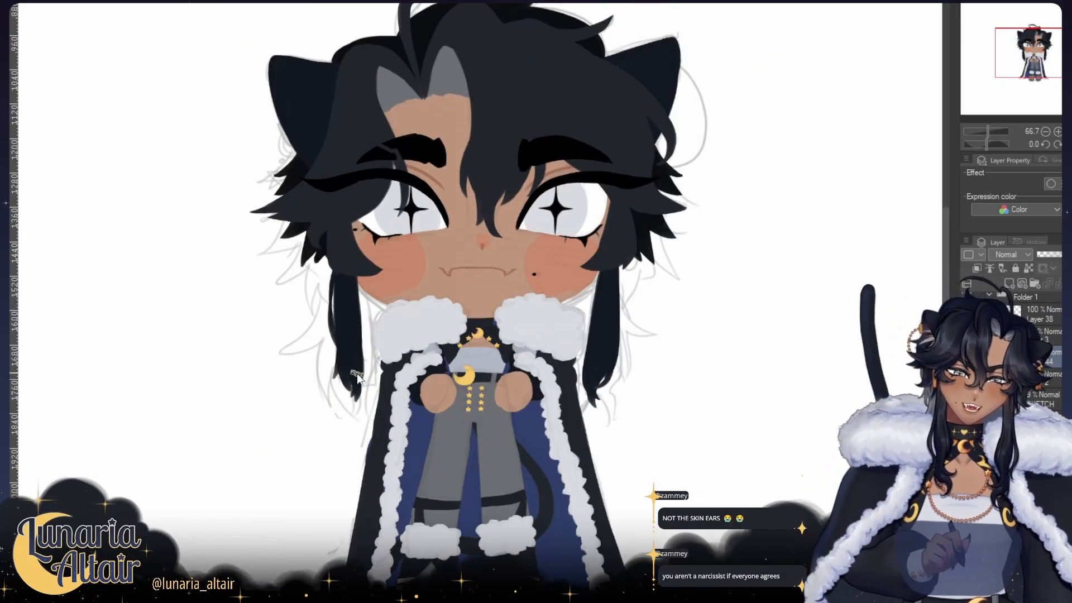
{"action": "key", "text": "h"}
{"action": "left_click_drag", "start_coordinate": [692, 369], "coordinate": [561, 356]}
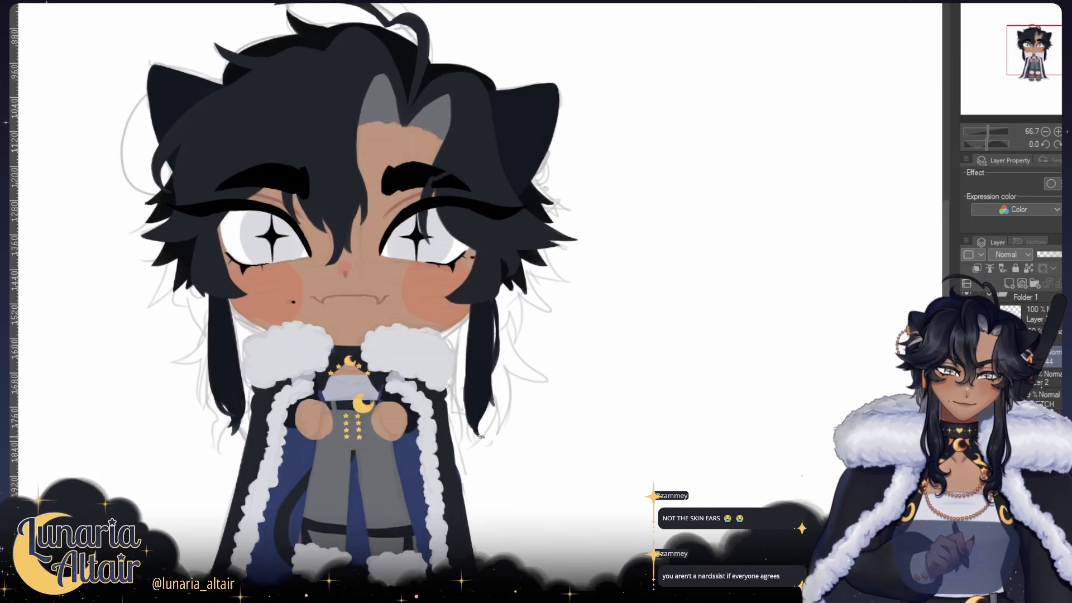
{"action": "left_click_drag", "start_coordinate": [481, 366], "coordinate": [481, 402]}
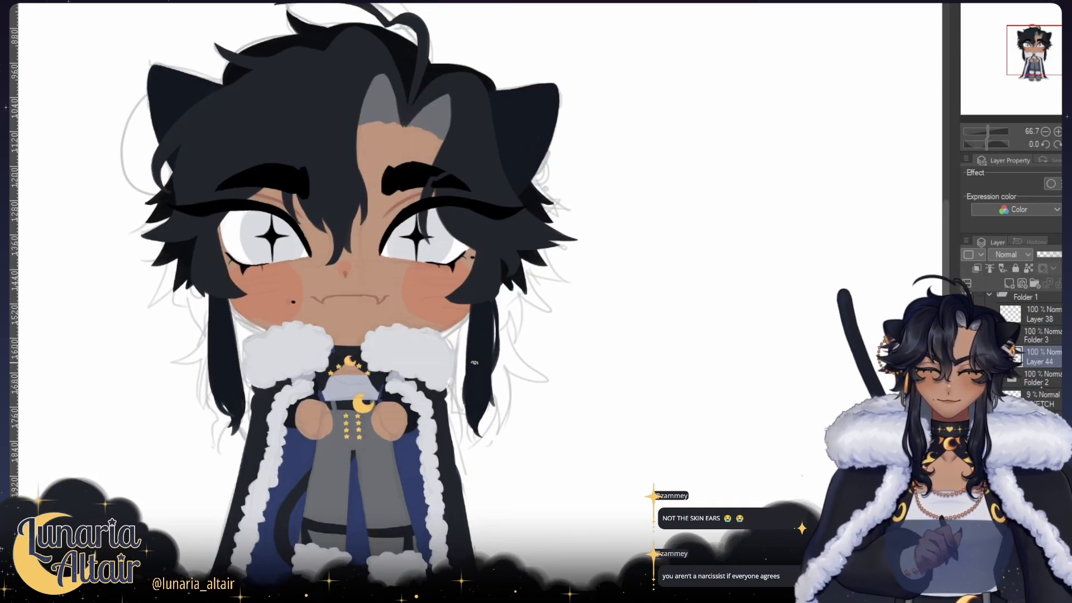
{"action": "mouse_move", "coordinate": [467, 367]}
{"action": "left_mouse_down"}
{"action": "mouse_move", "coordinate": [454, 404]}
{"action": "mouse_move", "coordinate": [472, 359]}
{"action": "mouse_move", "coordinate": [478, 406]}
{"action": "mouse_move", "coordinate": [476, 353]}
{"action": "mouse_move", "coordinate": [459, 418]}
{"action": "left_mouse_up"}
{"action": "key", "text": "ctrl+z"}
{"action": "key", "text": "ctrl+z"}
{"action": "left_click_drag", "start_coordinate": [467, 363], "coordinate": [458, 417]}
{"action": "key", "text": "ctrl+z"}
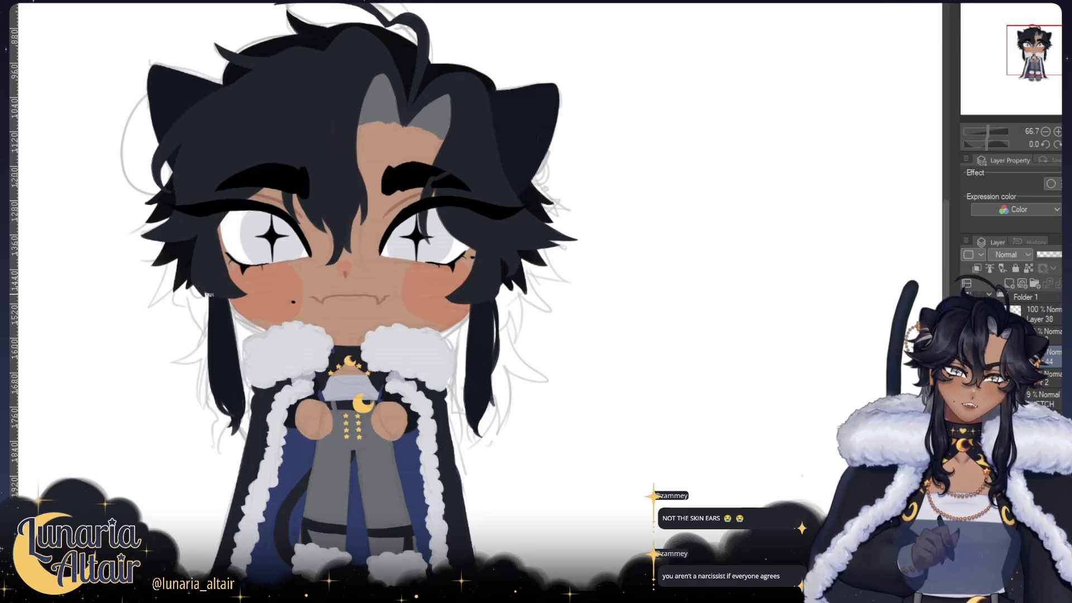
{"action": "mouse_move", "coordinate": [209, 292]}
{"action": "left_mouse_down"}
{"action": "mouse_move", "coordinate": [207, 329]}
{"action": "mouse_move", "coordinate": [227, 358]}
{"action": "left_mouse_up"}
{"action": "key", "text": "ctrl+z"}
{"action": "left_click_drag", "start_coordinate": [487, 317], "coordinate": [474, 406]}
{"action": "key", "text": "ctrl+z"}
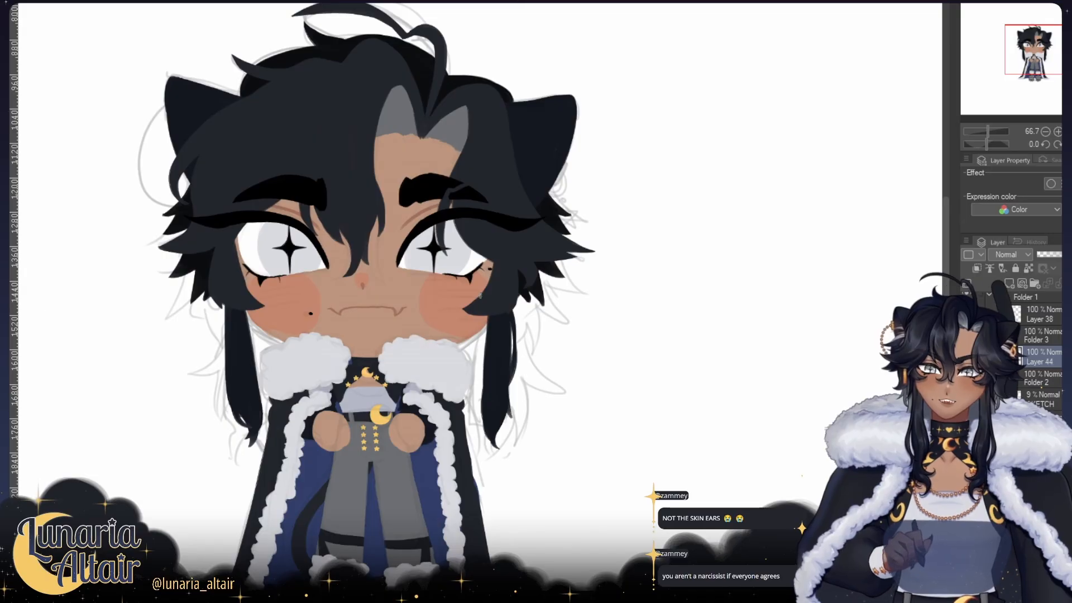
{"action": "left_click_drag", "start_coordinate": [224, 338], "coordinate": [225, 335]}
{"action": "left_click_drag", "start_coordinate": [227, 337], "coordinate": [222, 393]}
{"action": "key", "text": "ctrl+z"}
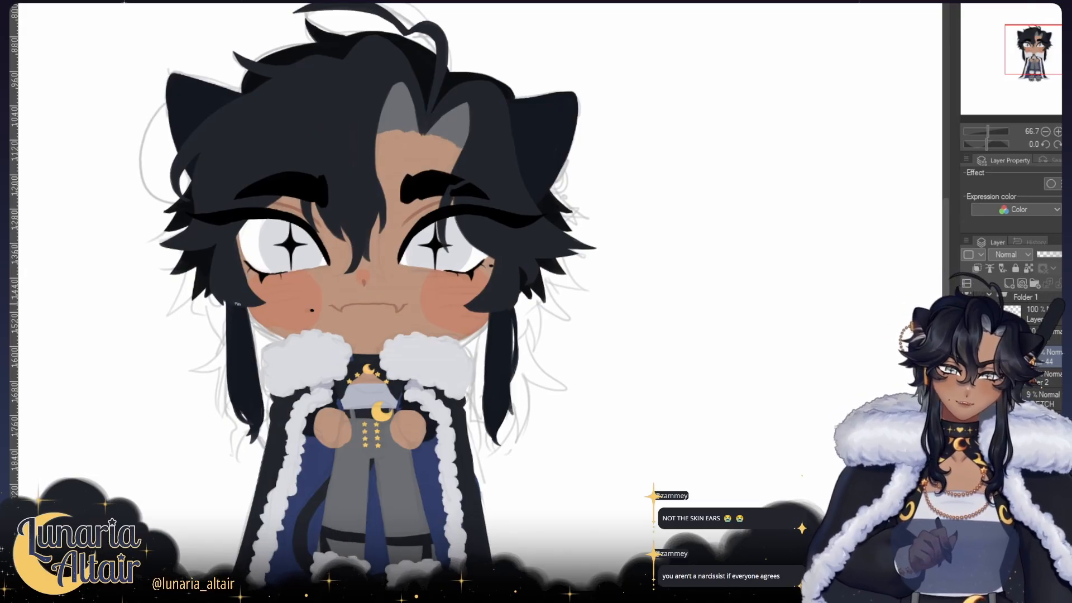
Step: Paint the grey inner hair behind the dark side locks on both sides of the neck, comparing the shape in the mirrored view
{"action": "left_click_drag", "start_coordinate": [364, 491], "coordinate": [378, 471]}
{"action": "left_click", "coordinate": [378, 471], "text": "ctrl+shift"}
{"action": "left_click_drag", "start_coordinate": [222, 242], "coordinate": [199, 267]}
{"action": "left_click_drag", "start_coordinate": [350, 277], "coordinate": [484, 283]}
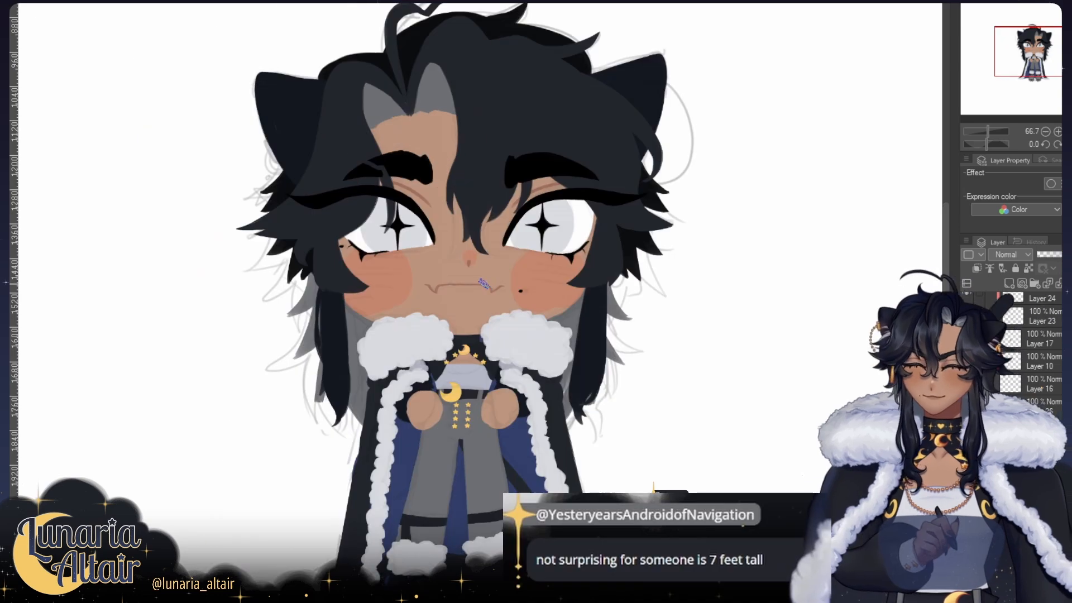
{"action": "key", "text": "h"}
{"action": "left_click_drag", "start_coordinate": [478, 333], "coordinate": [330, 294]}
{"action": "key", "text": "h"}
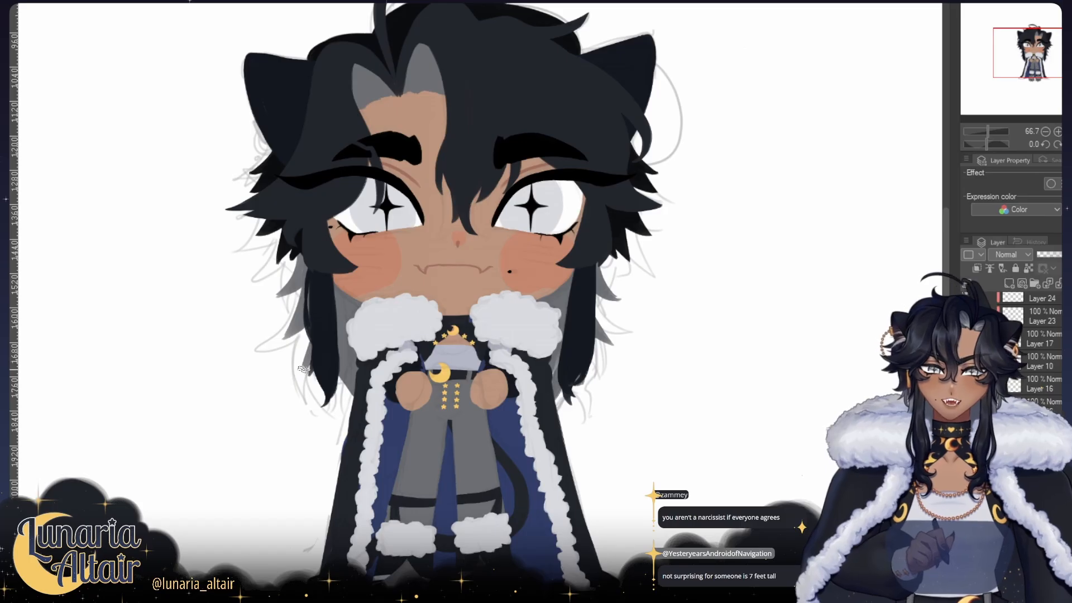
{"action": "key", "text": "h"}
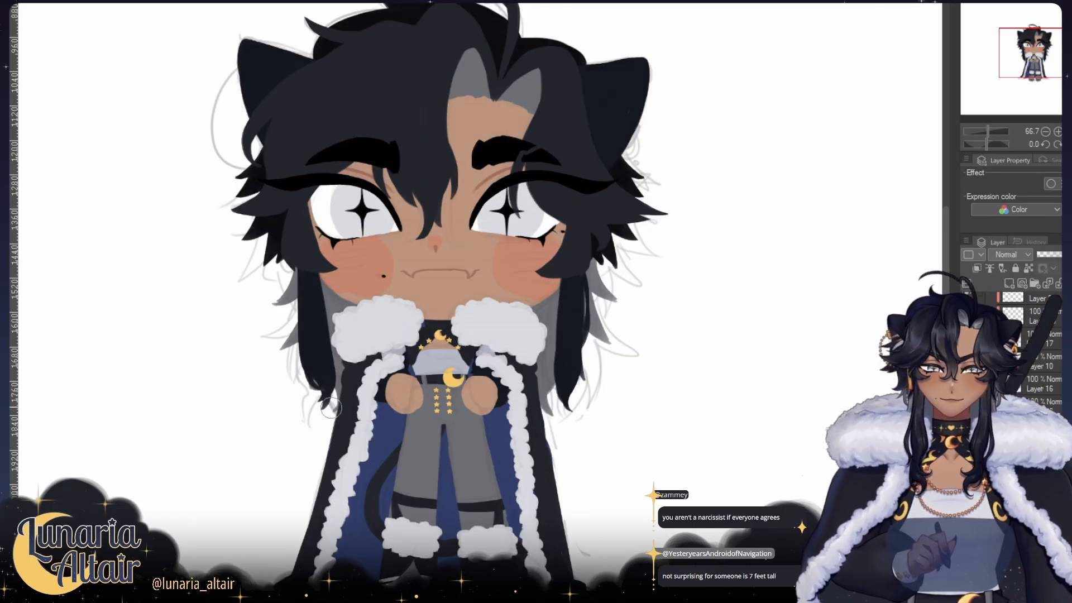
{"action": "key", "text": "h"}
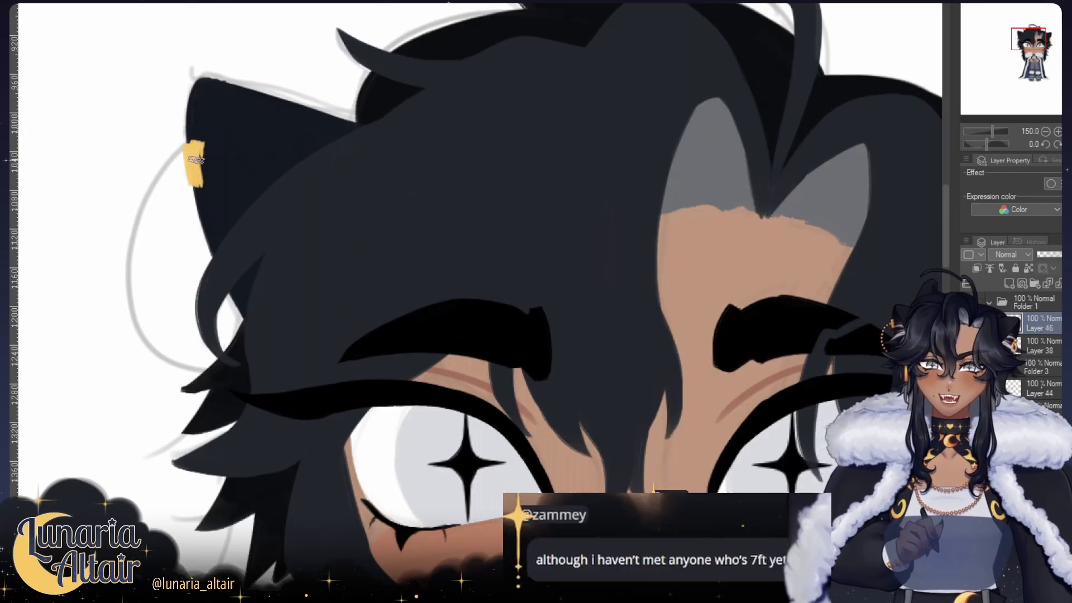
Step: Paint a gold cuff on the outer edge of the hoop-earring ear and erase its sides into a clean, straight band
{"action": "mouse_move", "coordinate": [192, 148]}
{"action": "left_mouse_down"}
{"action": "mouse_move", "coordinate": [199, 187]}
{"action": "mouse_move", "coordinate": [186, 159]}
{"action": "mouse_move", "coordinate": [204, 184]}
{"action": "left_mouse_up"}
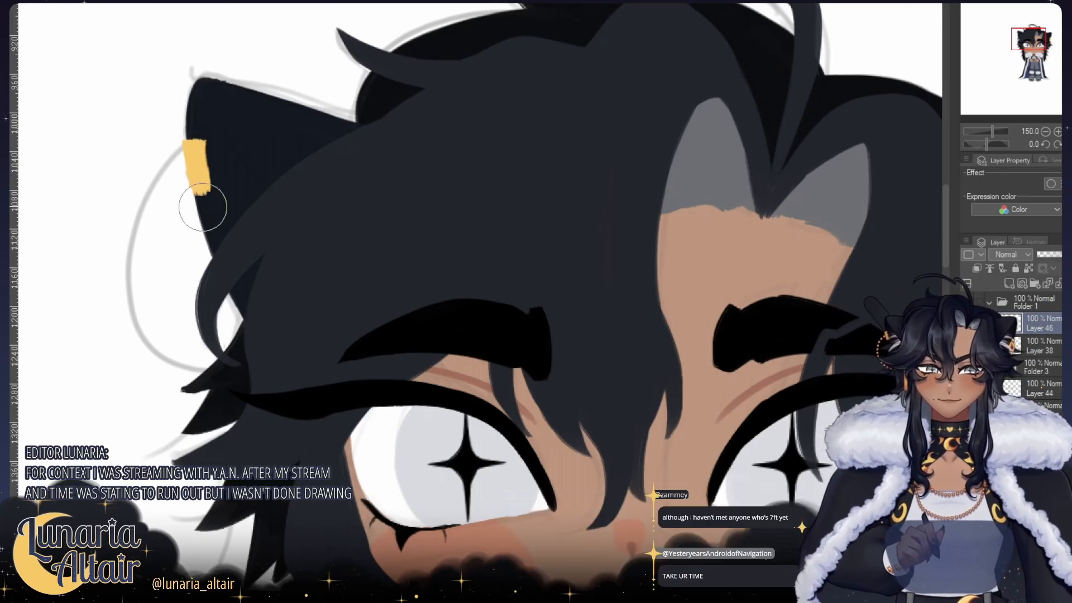
{"action": "left_click_drag", "start_coordinate": [211, 131], "coordinate": [219, 202]}
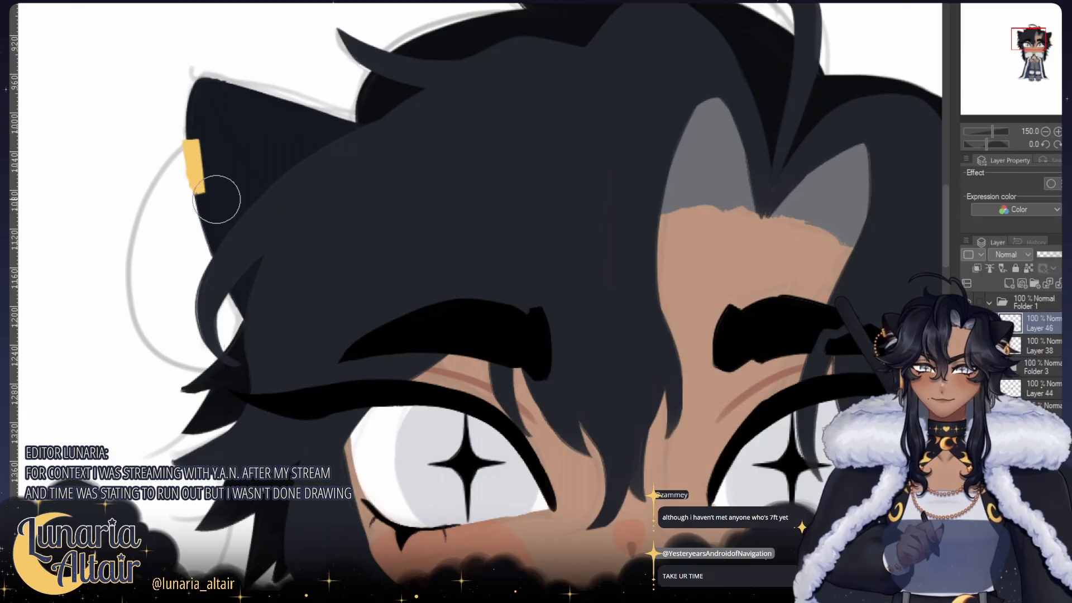
{"action": "left_click_drag", "start_coordinate": [258, 236], "coordinate": [251, 170]}
{"action": "mouse_move", "coordinate": [237, 258]}
{"action": "left_mouse_down"}
{"action": "mouse_move", "coordinate": [266, 288]}
{"action": "mouse_move", "coordinate": [234, 258]}
{"action": "mouse_move", "coordinate": [254, 284]}
{"action": "mouse_move", "coordinate": [257, 232]}
{"action": "mouse_move", "coordinate": [252, 273]}
{"action": "mouse_move", "coordinate": [264, 270]}
{"action": "mouse_move", "coordinate": [263, 240]}
{"action": "mouse_move", "coordinate": [212, 209]}
{"action": "left_mouse_up"}
{"action": "key", "text": "e"}
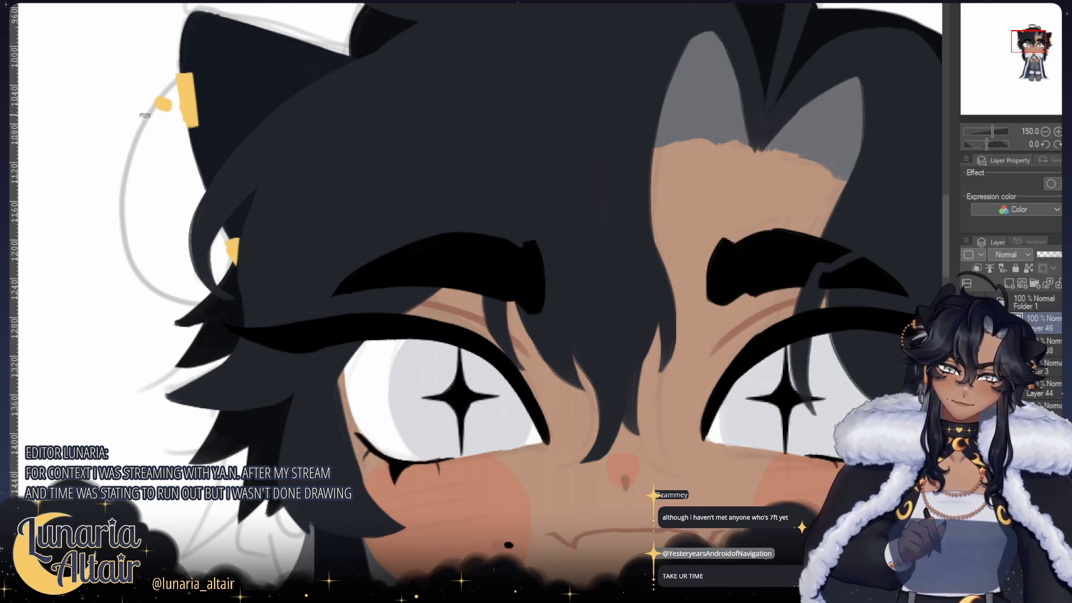
Step: Paint a chain of gold beads along the sketched hoop and a long gold cuff on the ear's lower edge
{"action": "left_click_drag", "start_coordinate": [141, 116], "coordinate": [120, 186]}
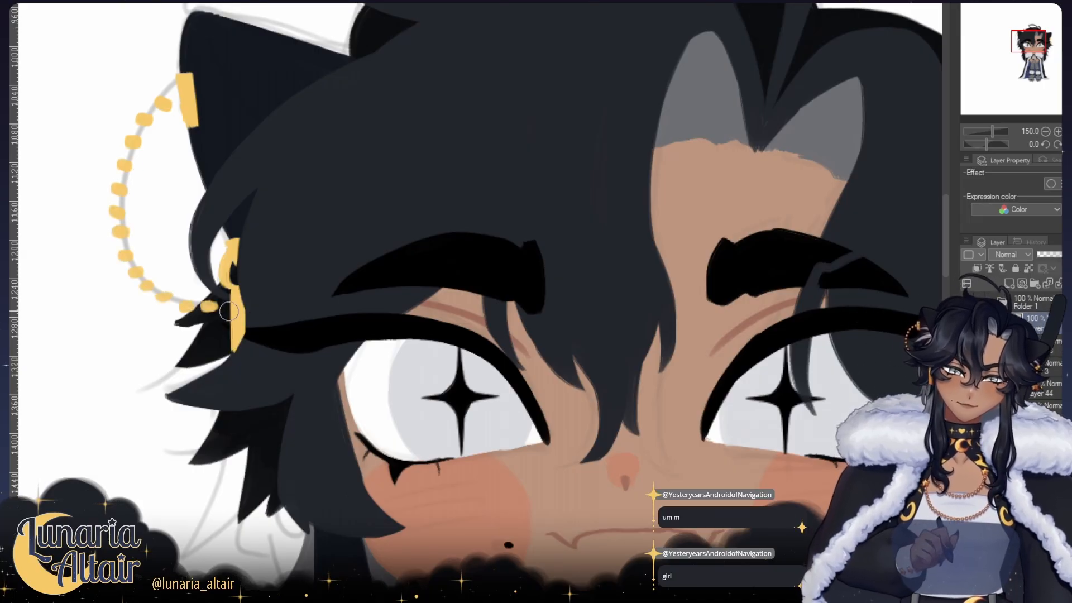
{"action": "left_click_drag", "start_coordinate": [226, 293], "coordinate": [232, 360]}
{"action": "key", "text": "ctrl+z"}
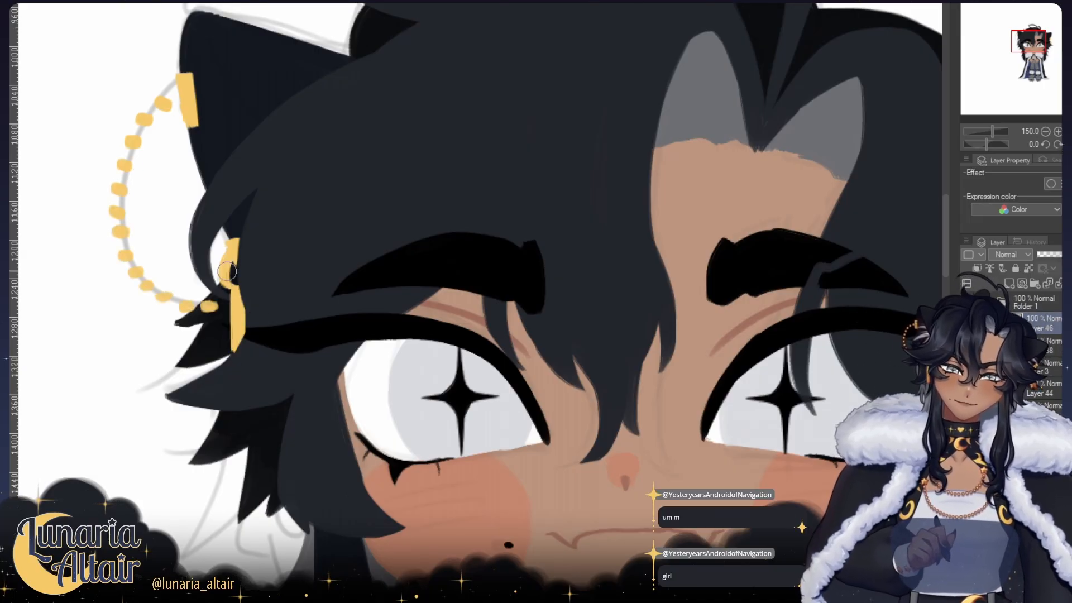
{"action": "left_click_drag", "start_coordinate": [227, 271], "coordinate": [230, 290]}
{"action": "key", "text": "ctrl+z"}
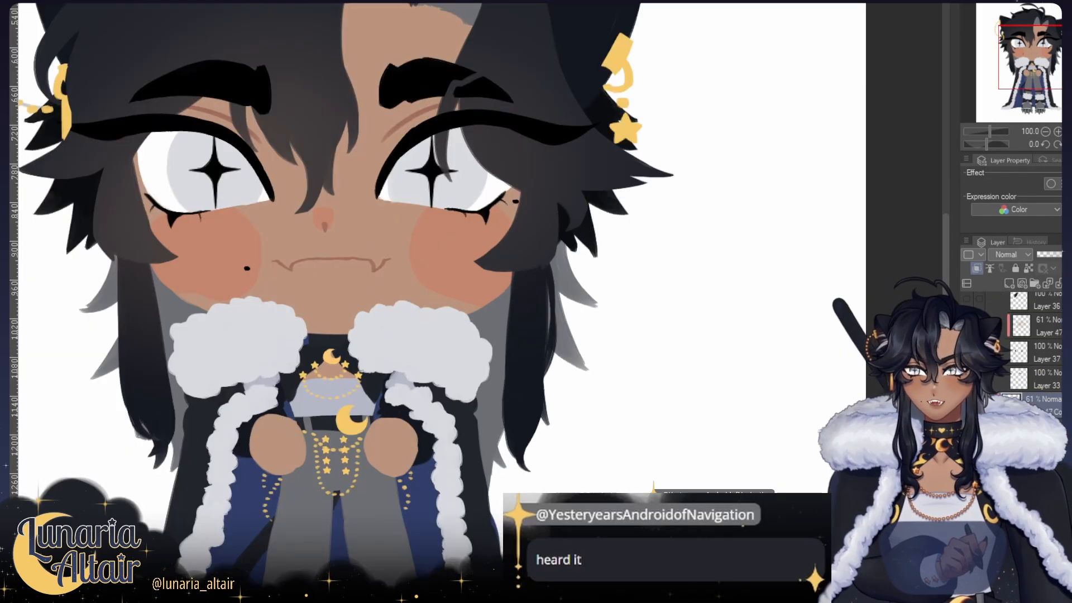
Step: Find the iris layer by toggling layer visibility and softly shade the upper part of both grey irises darker on a clipped layer
{"action": "scroll", "coordinate": [1039, 346], "scroll_direction": "down", "scroll_amount": 5}
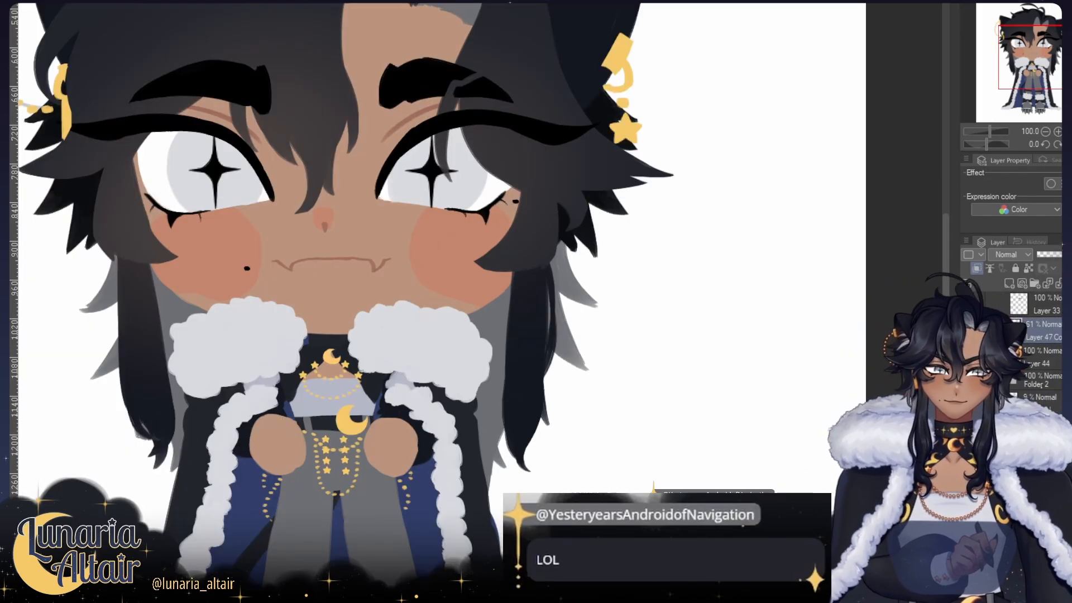
{"action": "left_click", "coordinate": [1003, 351]}
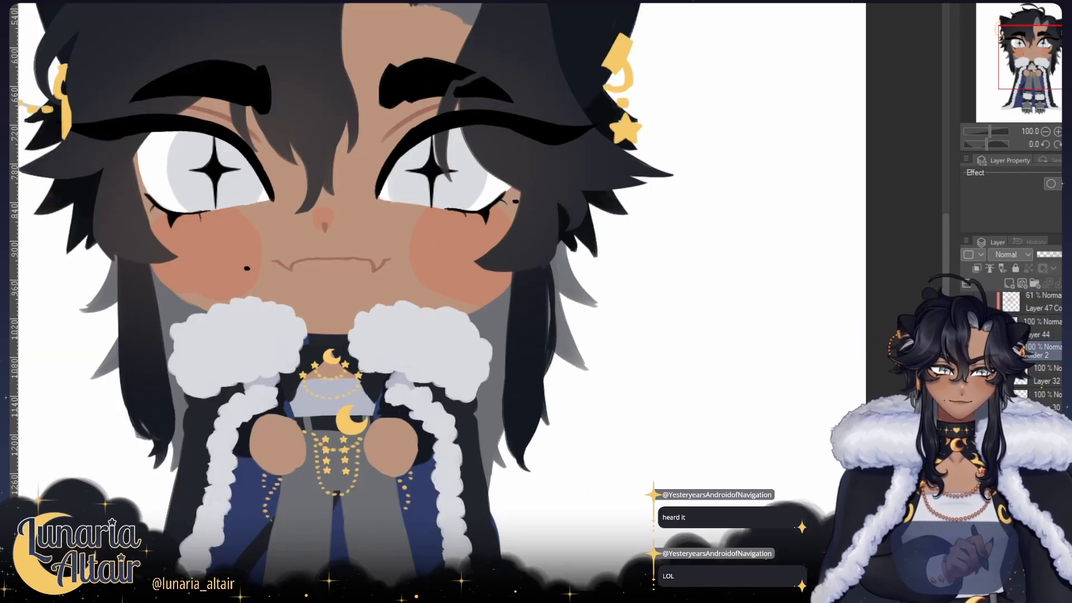
{"action": "left_click", "coordinate": [968, 374]}
{"action": "left_click", "coordinate": [968, 374]}
{"action": "left_click", "coordinate": [968, 401]}
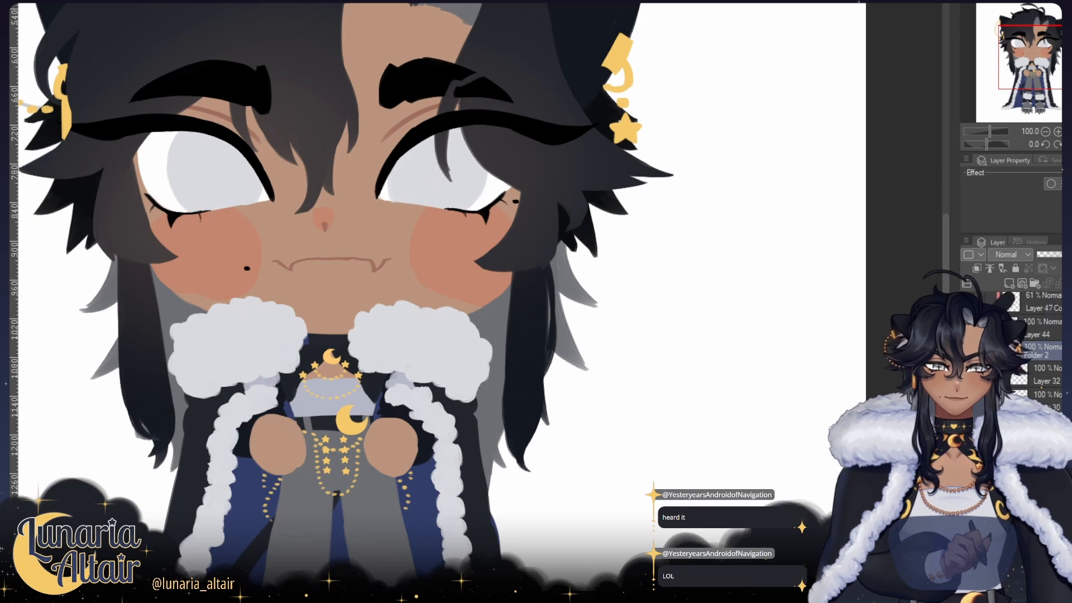
{"action": "left_click", "coordinate": [967, 401]}
{"action": "left_click", "coordinate": [1003, 427]}
{"action": "left_click", "coordinate": [968, 427]}
{"action": "left_click", "coordinate": [968, 427]}
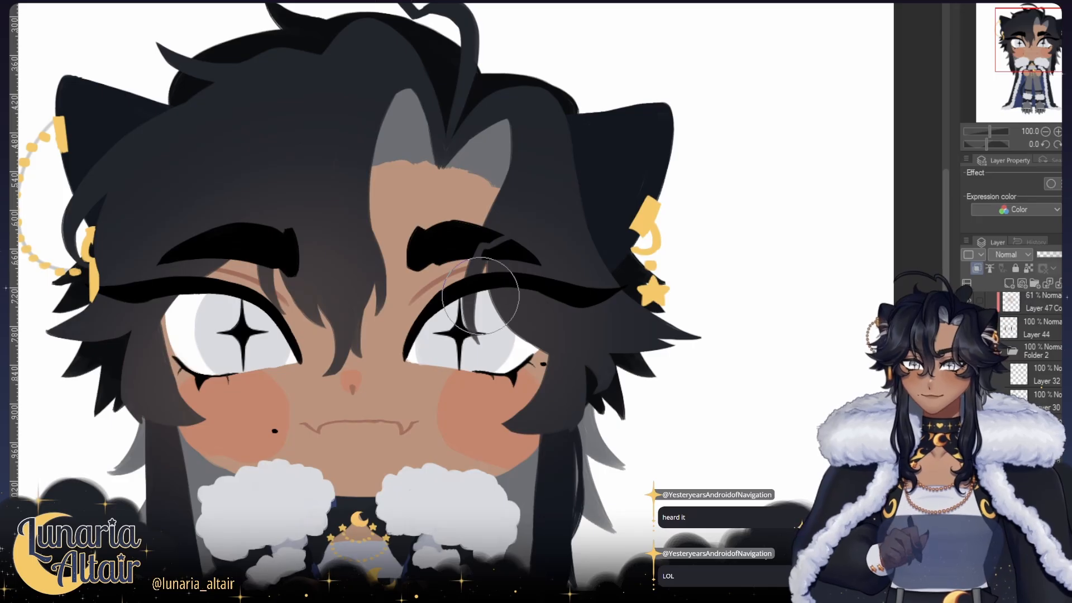
{"action": "left_click_drag", "start_coordinate": [258, 306], "coordinate": [264, 219]}
{"action": "mouse_move", "coordinate": [206, 238]}
{"action": "left_mouse_down"}
{"action": "mouse_move", "coordinate": [293, 197]}
{"action": "mouse_move", "coordinate": [251, 215]}
{"action": "left_mouse_up"}
{"action": "key", "text": "ctrl+z"}
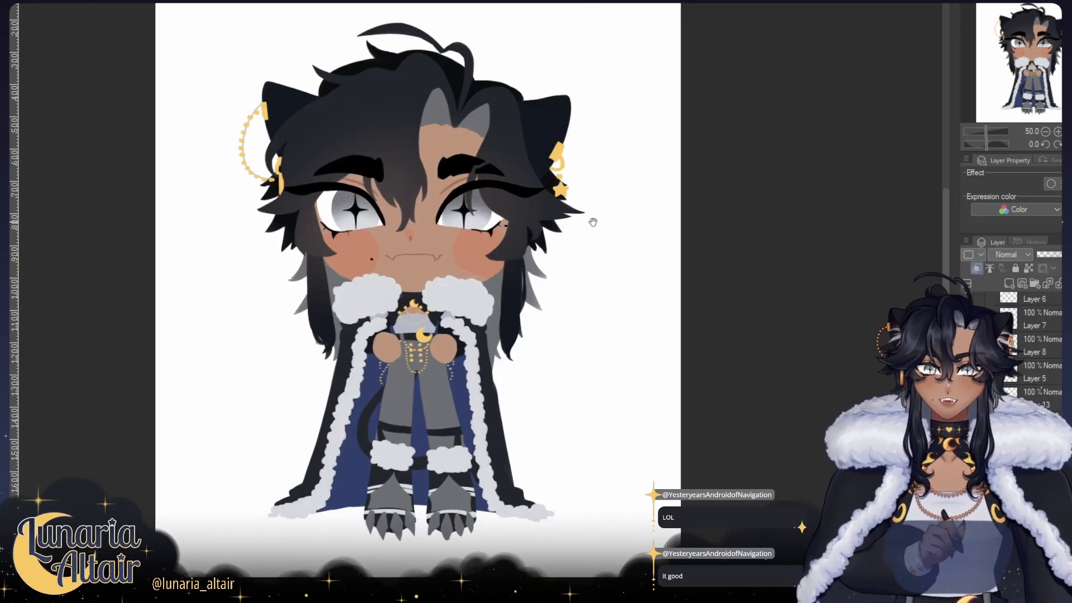